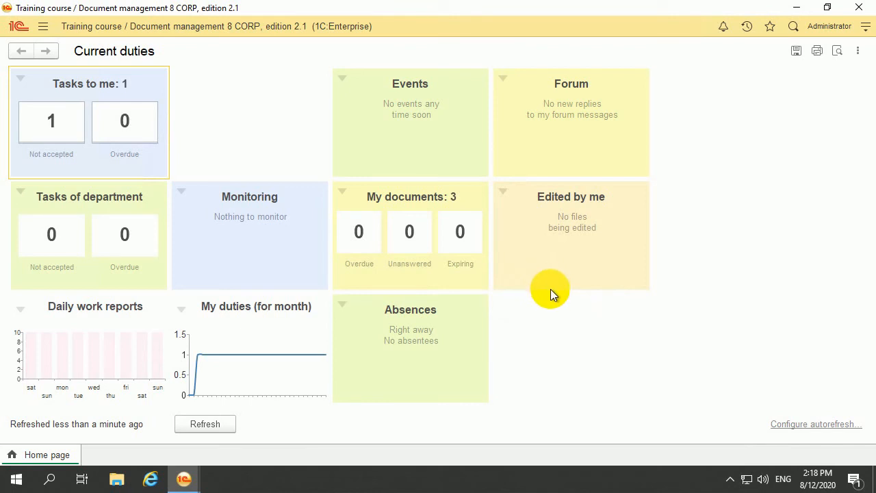
- In the program's document flow settings, enable the Transfer journal for paper document flow and save the settings
{"action": "left_click", "coordinate": [45, 32]}
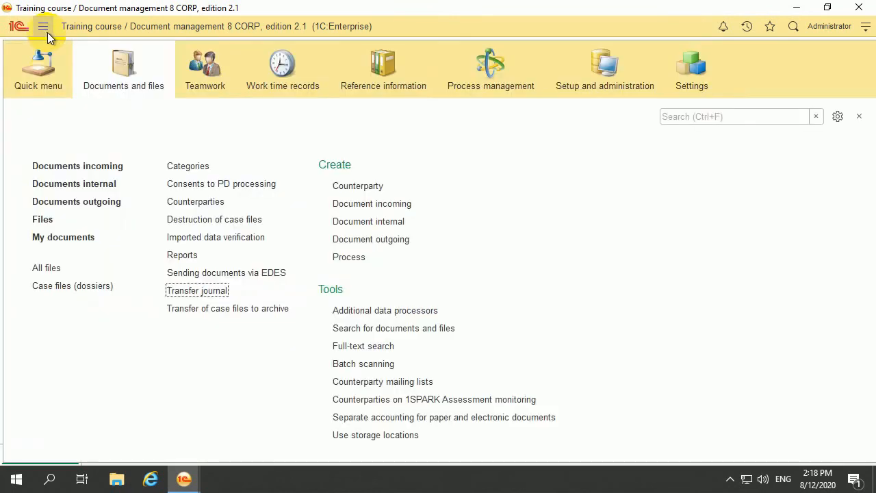
{"action": "left_click", "coordinate": [608, 96]}
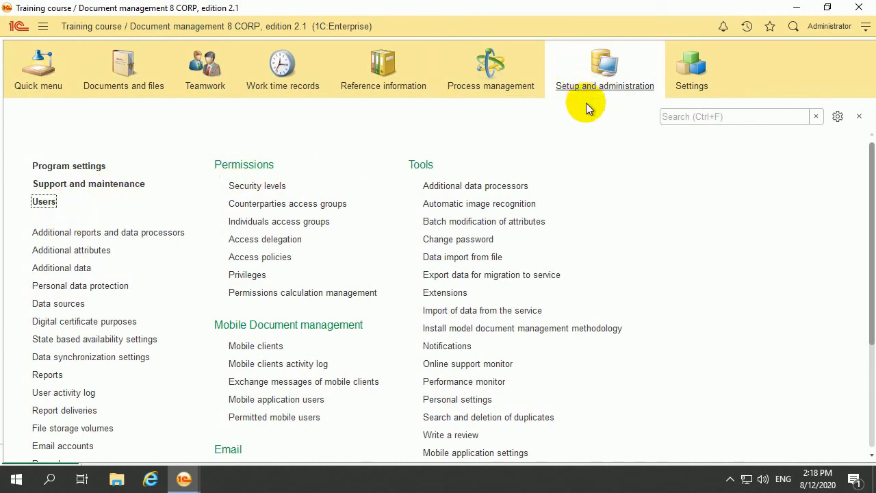
{"action": "left_click", "coordinate": [49, 167]}
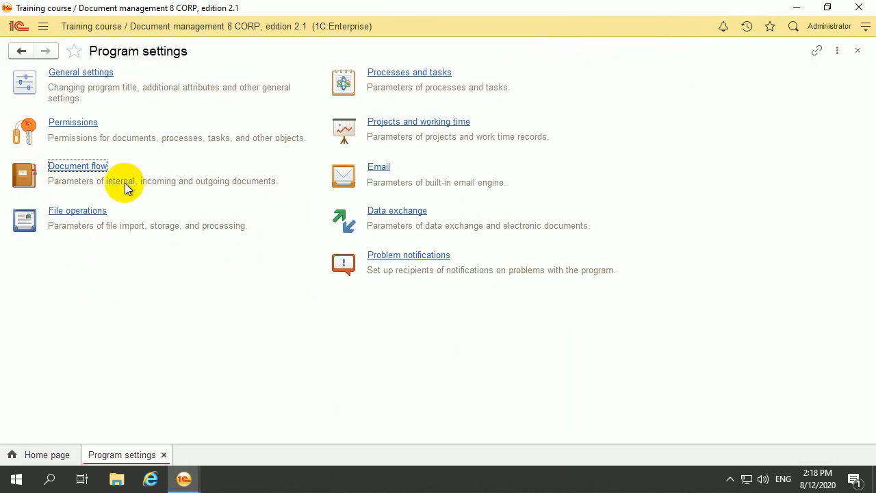
{"action": "left_click", "coordinate": [74, 165]}
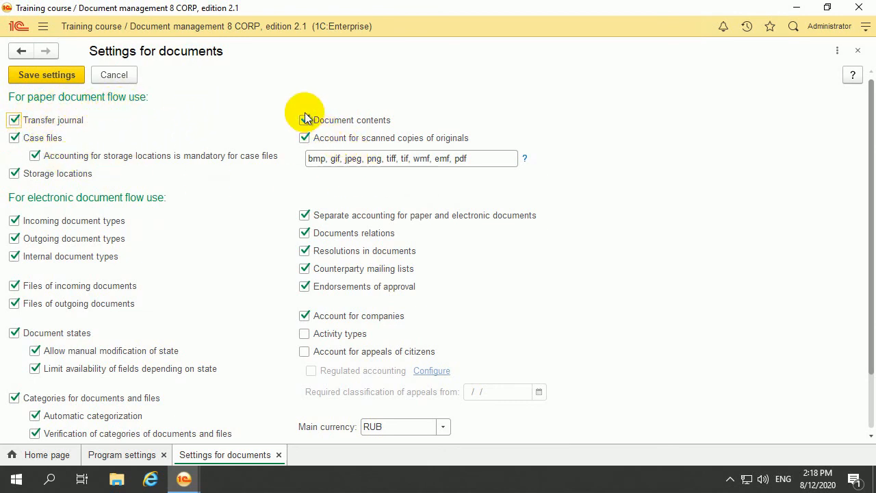
{"action": "left_click", "coordinate": [15, 121]}
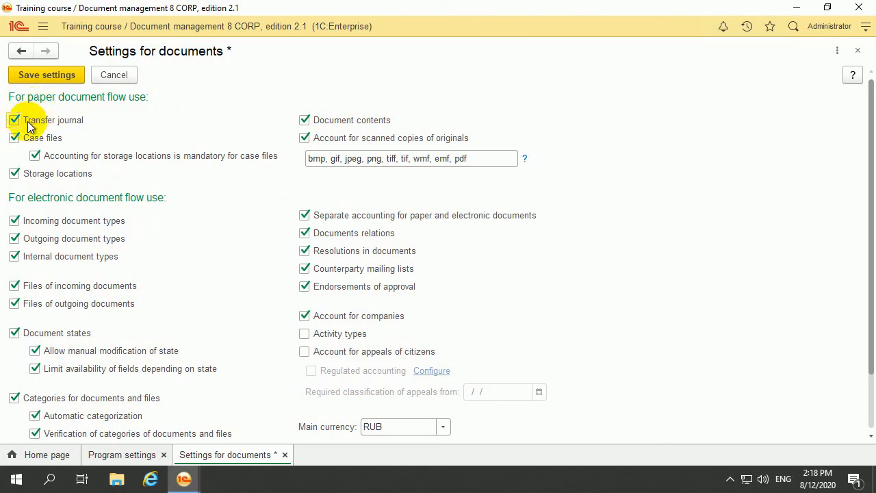
{"action": "left_click", "coordinate": [15, 122]}
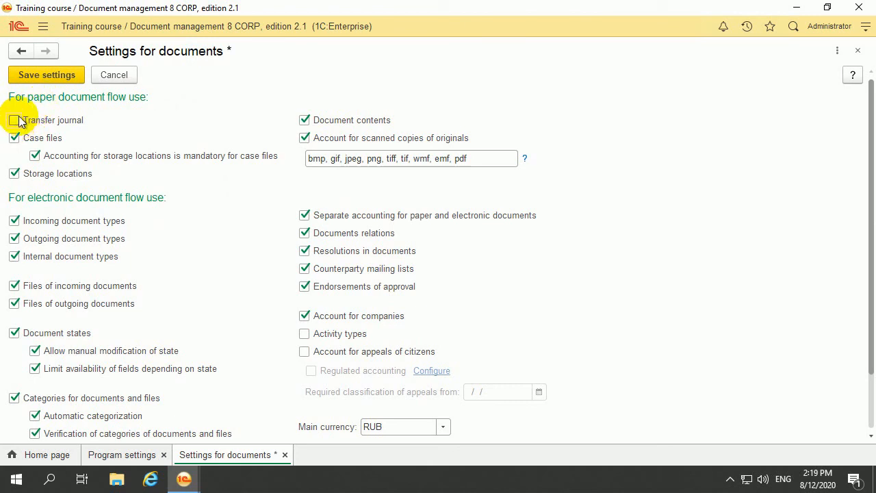
{"action": "left_click", "coordinate": [15, 121]}
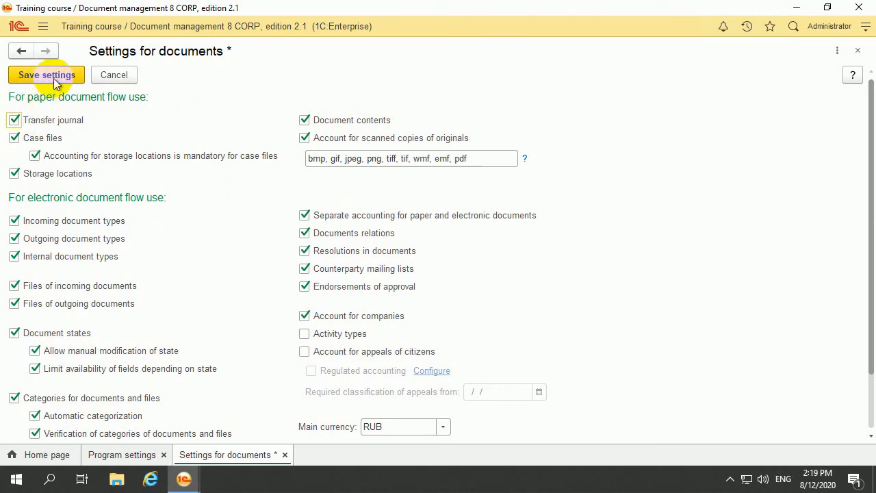
{"action": "left_click", "coordinate": [54, 78]}
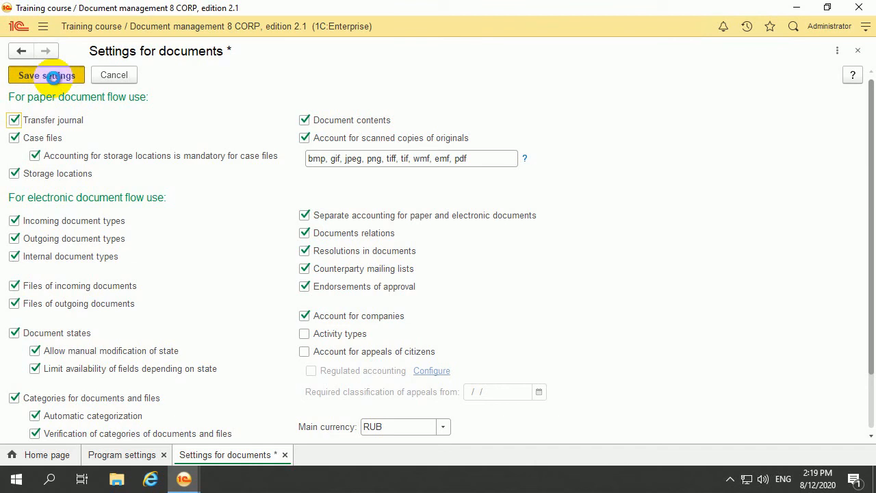
- Open the Transfer journal among the documents and files and start a new entry
{"action": "left_click", "coordinate": [42, 33]}
{"action": "left_click", "coordinate": [144, 91]}
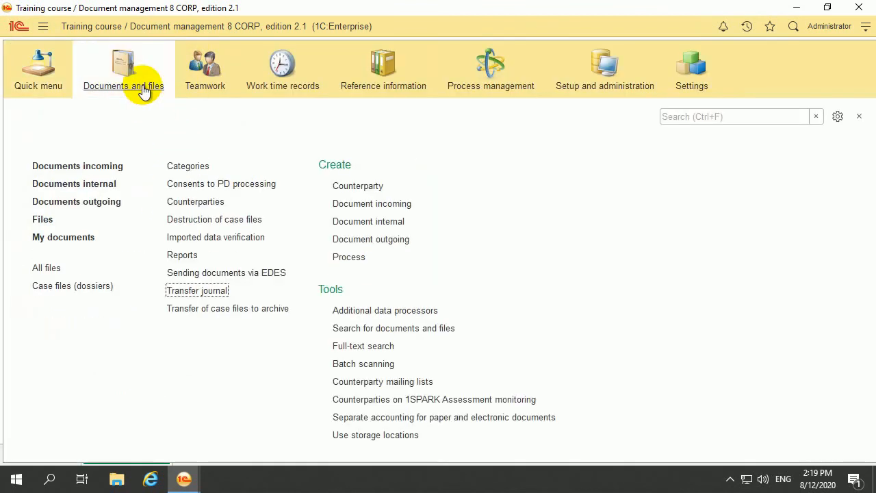
{"action": "left_click", "coordinate": [200, 290]}
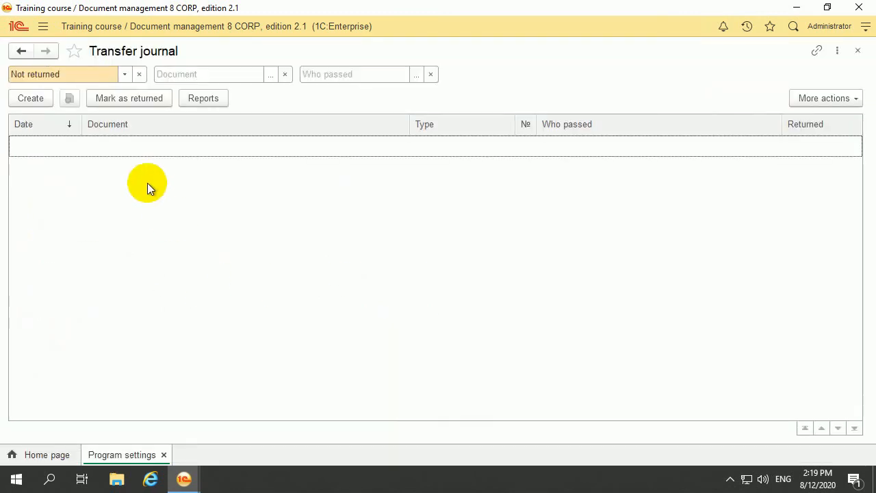
{"action": "left_click", "coordinate": [32, 98]}
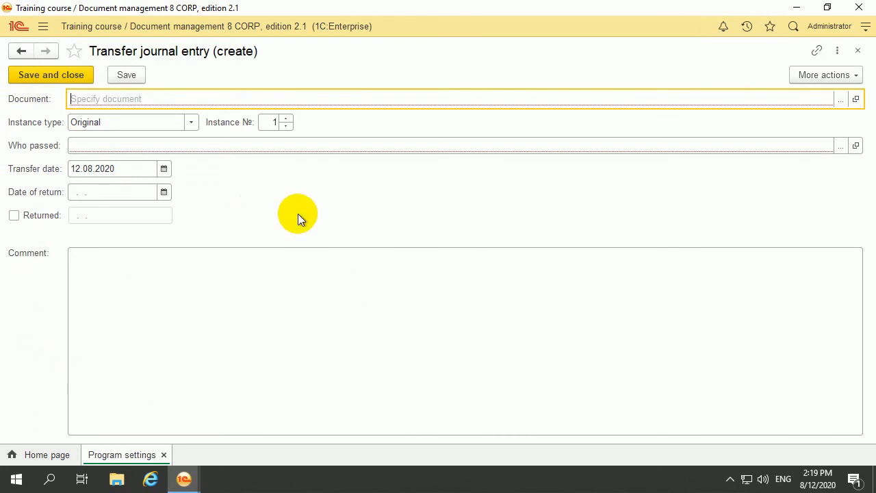
- Examine the choices for the document, instance type and recipient in the new transfer journal entry, without selecting any
{"action": "left_click", "coordinate": [840, 100]}
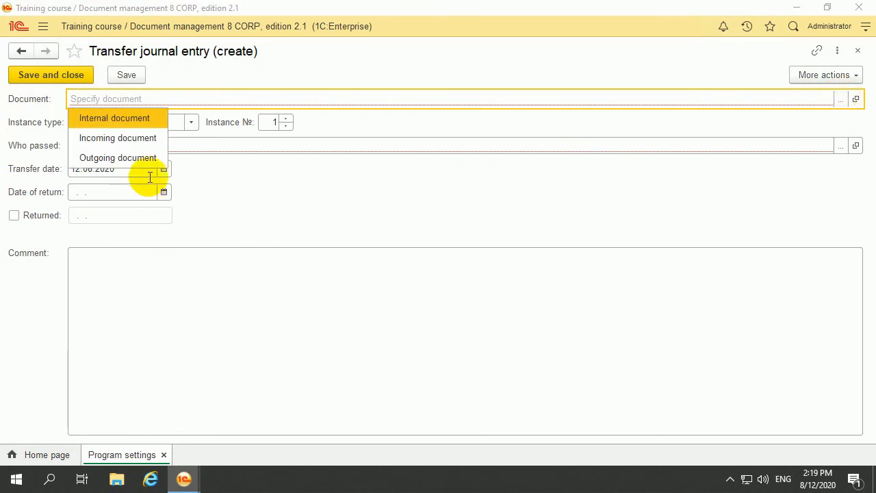
{"action": "left_click", "coordinate": [402, 231]}
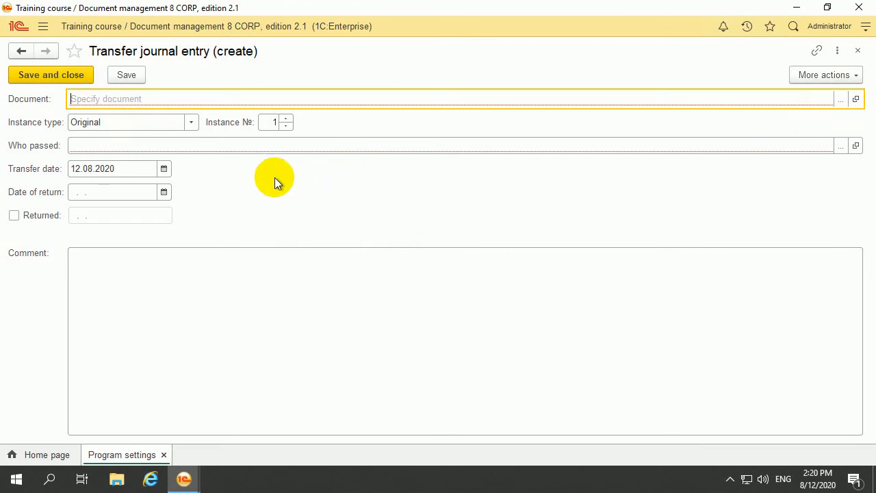
{"action": "left_click", "coordinate": [191, 122]}
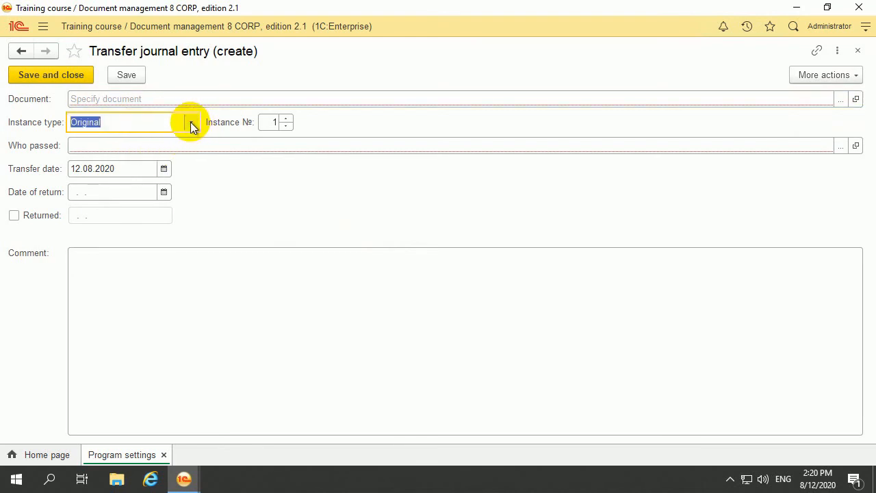
{"action": "left_click", "coordinate": [186, 124]}
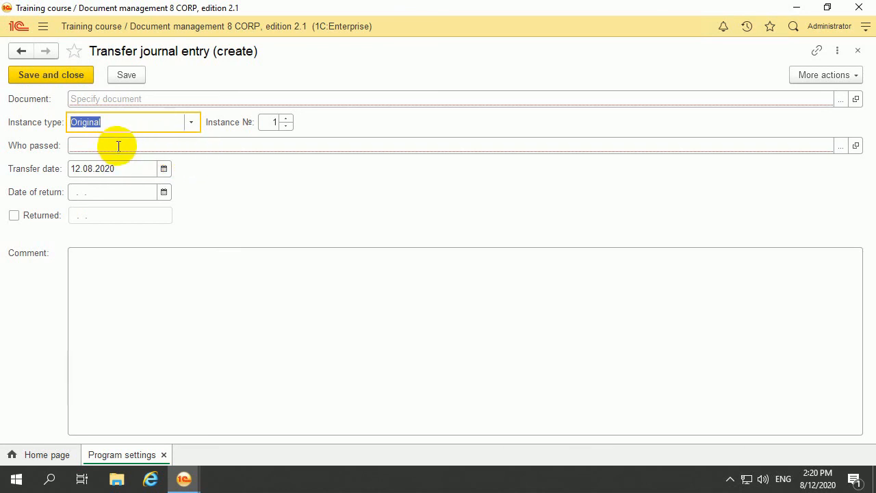
{"action": "left_click", "coordinate": [841, 146]}
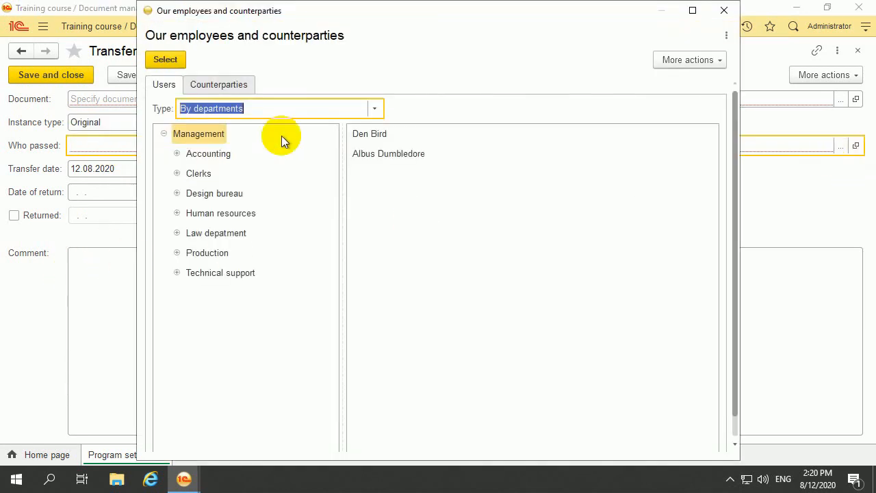
{"action": "left_click", "coordinate": [725, 12]}
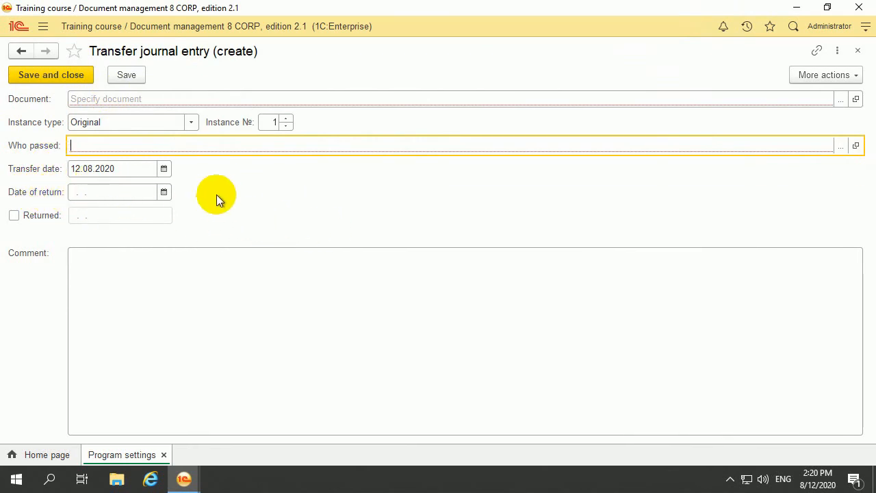
- Try the transfer date field and switch the Returned mark on and off in the new transfer journal entry
{"action": "left_click", "coordinate": [109, 169]}
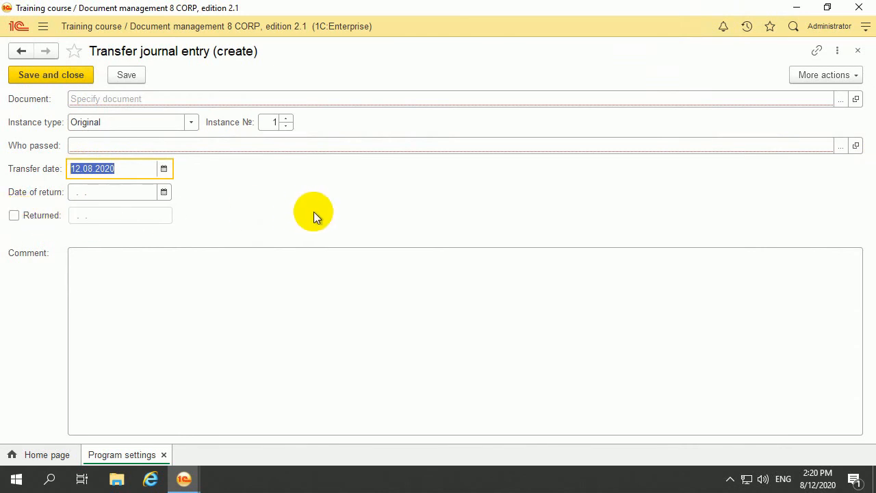
{"action": "left_click", "coordinate": [15, 216]}
{"action": "left_click", "coordinate": [15, 216]}
{"action": "left_click", "coordinate": [17, 216]}
{"action": "left_click", "coordinate": [17, 217]}
{"action": "left_click", "coordinate": [17, 216]}
{"action": "left_click", "coordinate": [17, 217]}
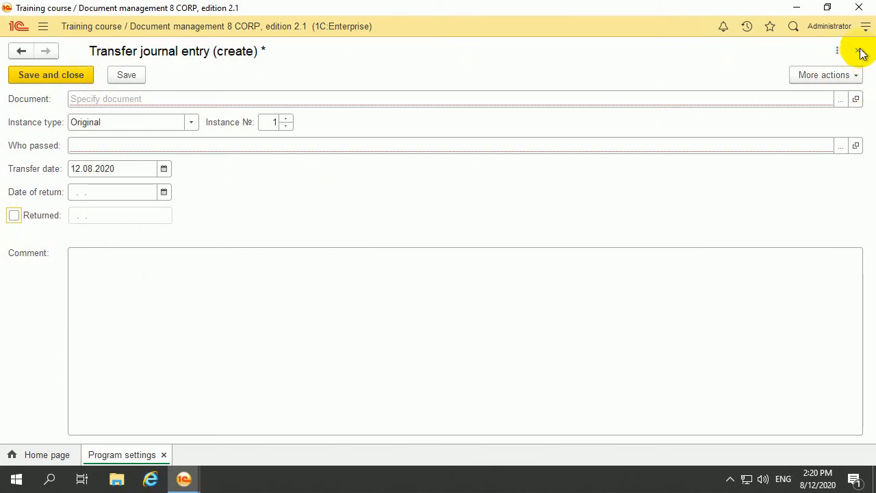
- Discard the unsaved transfer journal entry and close the Transfer journal
{"action": "left_click", "coordinate": [24, 52]}
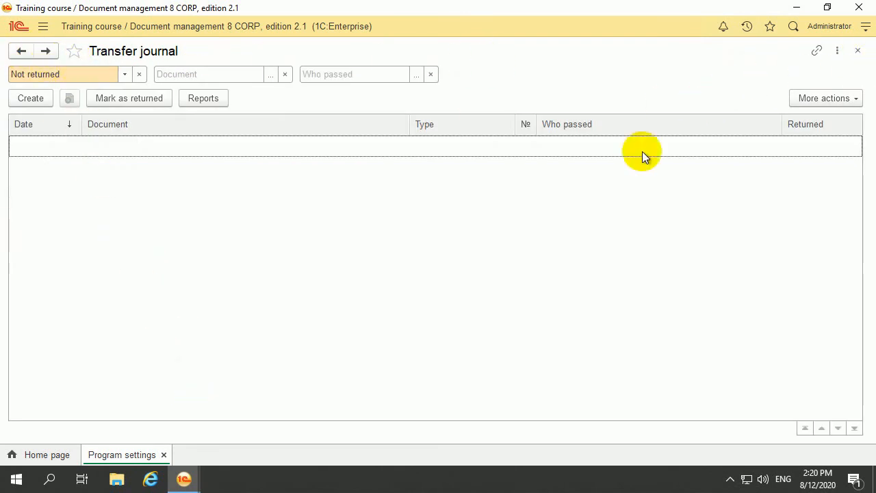
{"action": "left_click", "coordinate": [49, 454]}
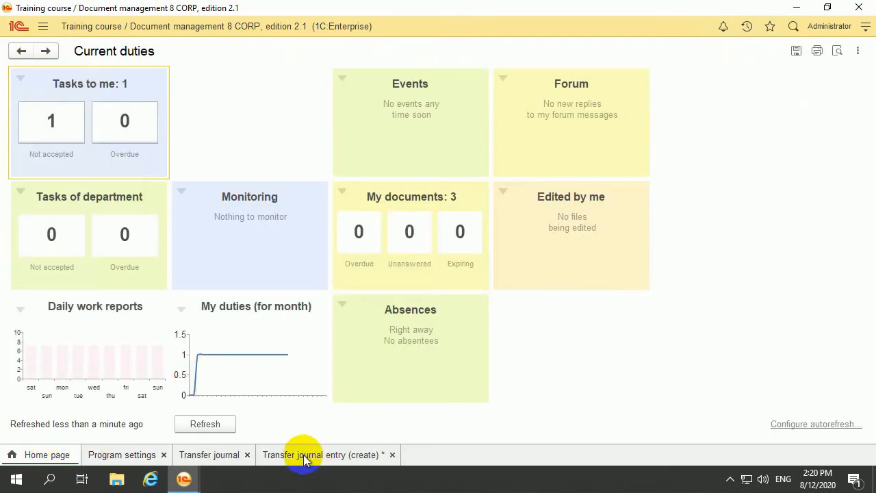
{"action": "left_click", "coordinate": [301, 455]}
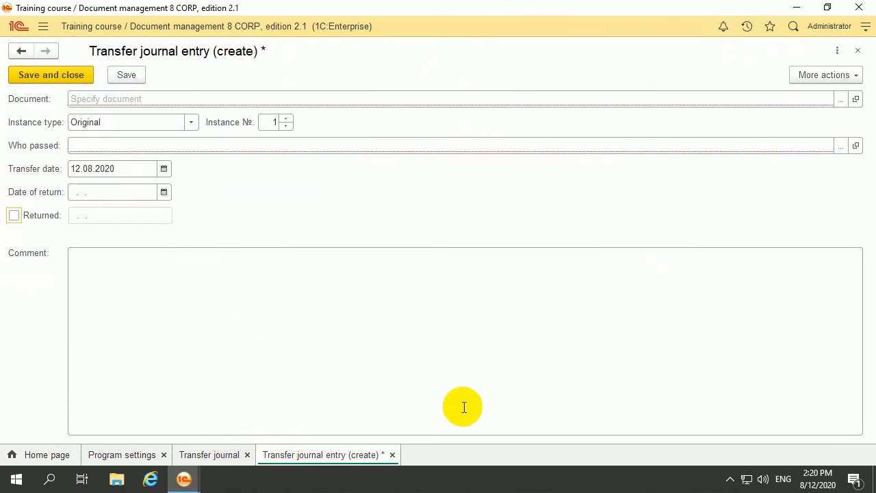
{"action": "left_click", "coordinate": [392, 454]}
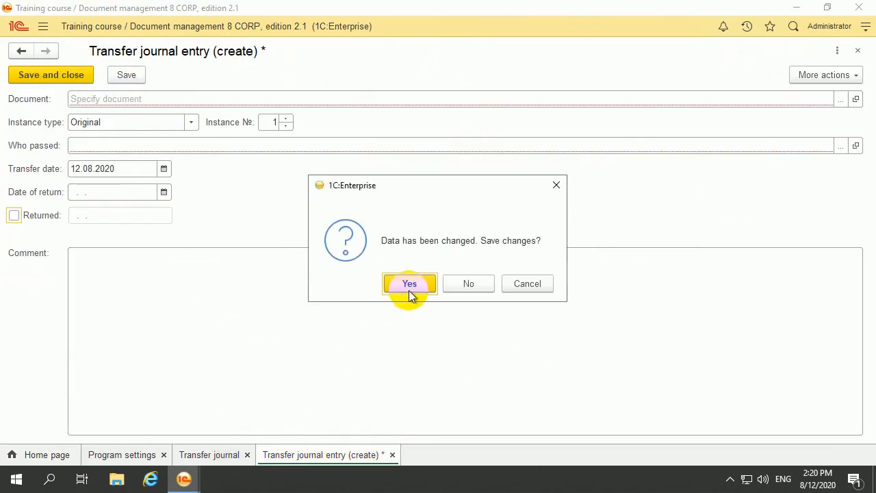
{"action": "left_click", "coordinate": [470, 284]}
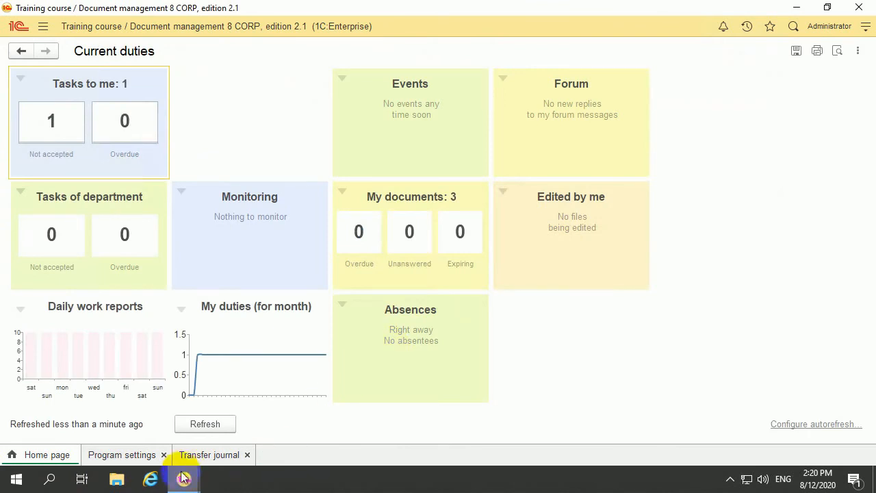
{"action": "left_click", "coordinate": [247, 455]}
- Enable Case files for paper document flow in the program's document flow settings and save the settings
{"action": "left_click", "coordinate": [141, 454]}
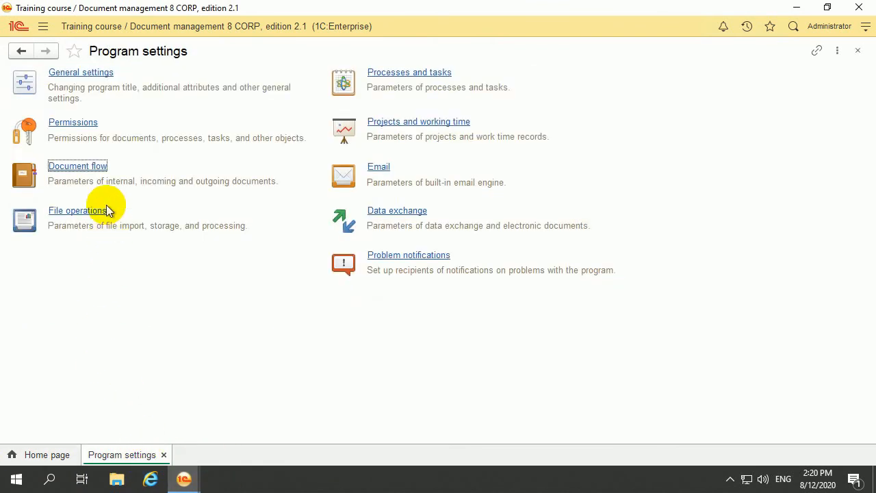
{"action": "left_click", "coordinate": [71, 165]}
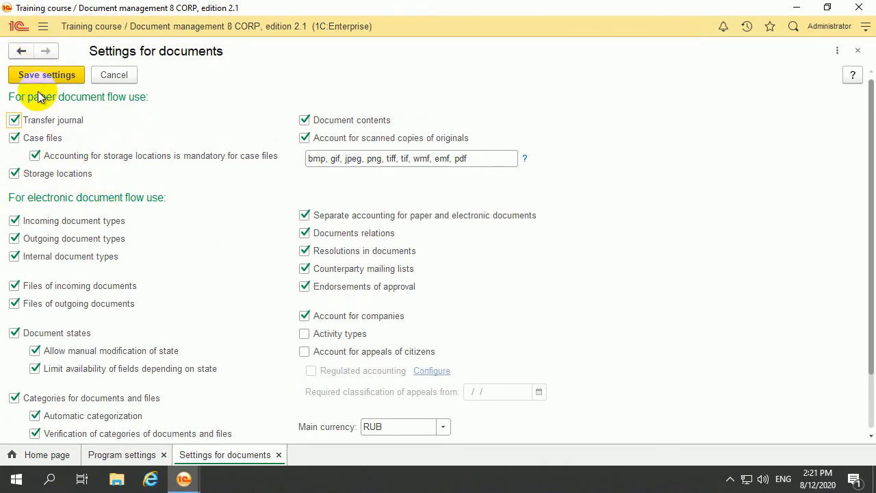
{"action": "double_click", "coordinate": [16, 138]}
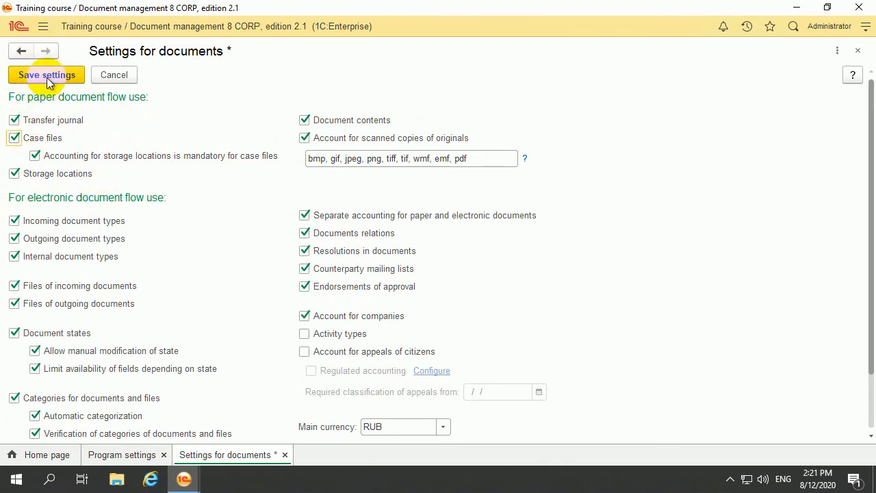
{"action": "left_click", "coordinate": [34, 155]}
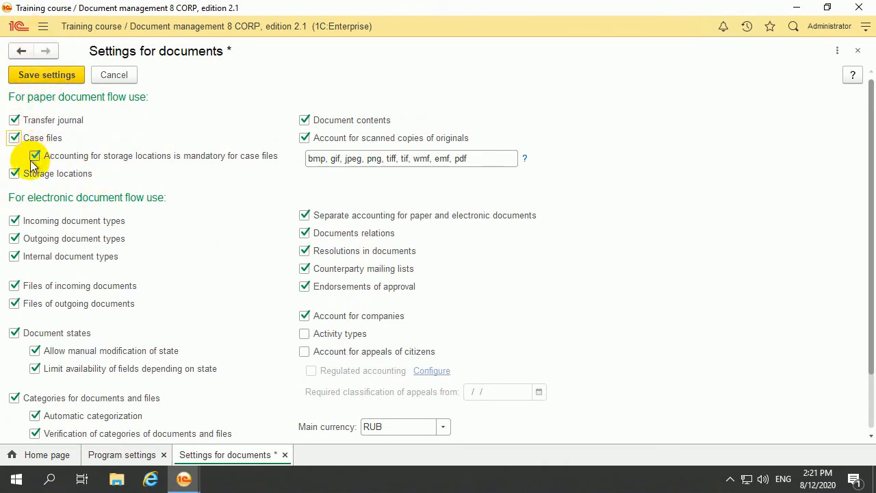
{"action": "left_click", "coordinate": [43, 76]}
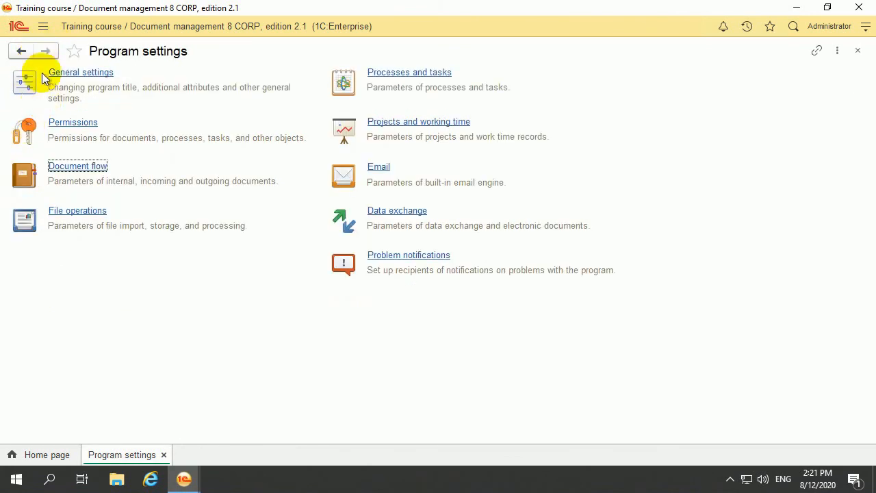
- Open the Case files catalog from the reference information
{"action": "left_click", "coordinate": [43, 26]}
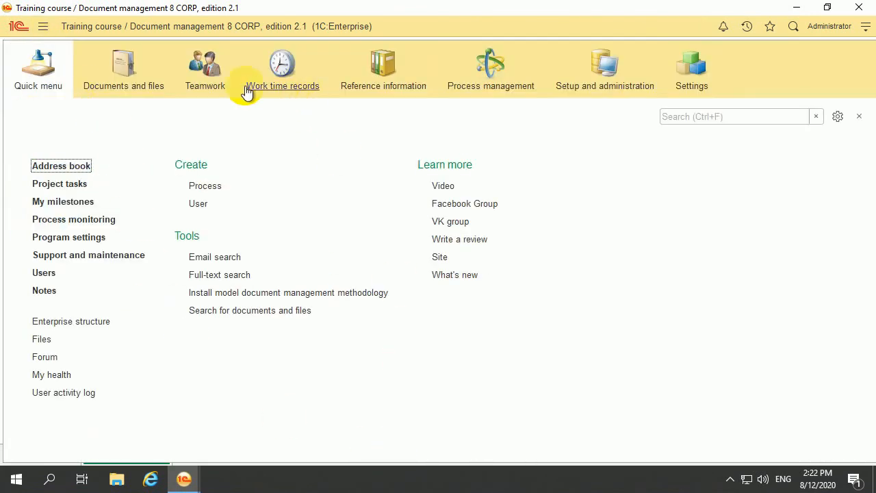
{"action": "left_click", "coordinate": [121, 93]}
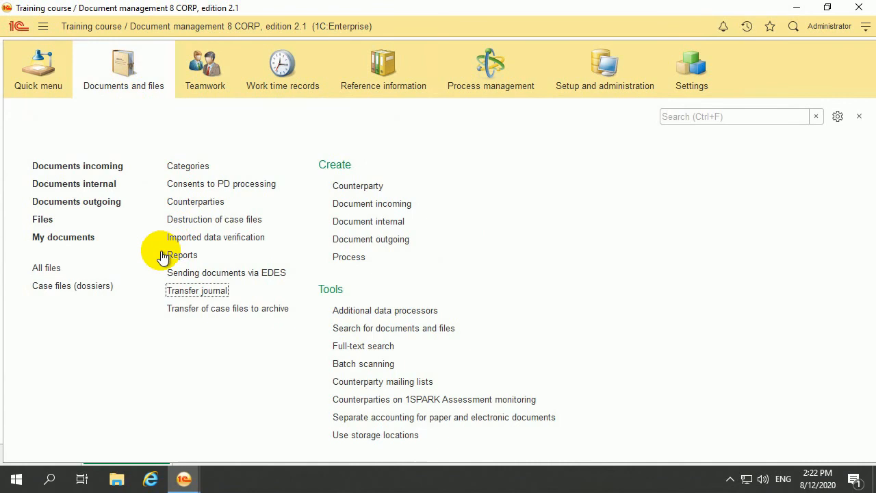
{"action": "left_click", "coordinate": [421, 91]}
{"action": "scroll", "coordinate": [82, 278], "scroll_direction": "down", "scroll_amount": 2}
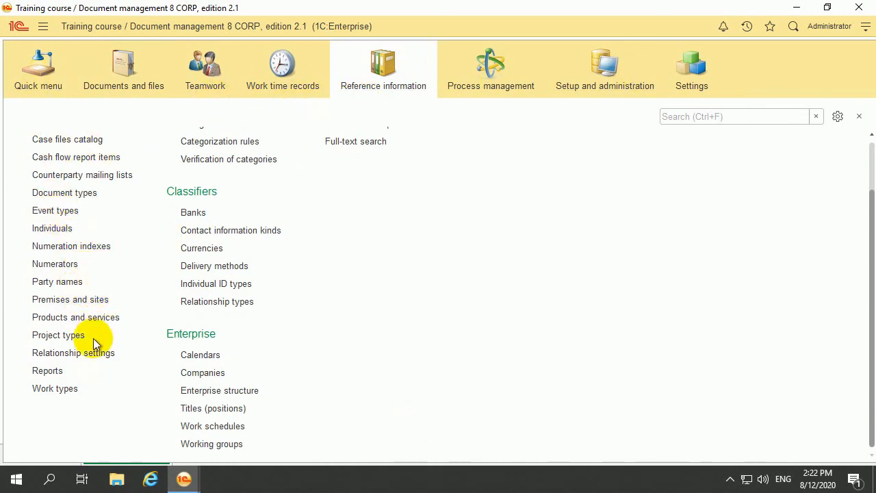
{"action": "scroll", "coordinate": [82, 342], "scroll_direction": "up", "scroll_amount": 2}
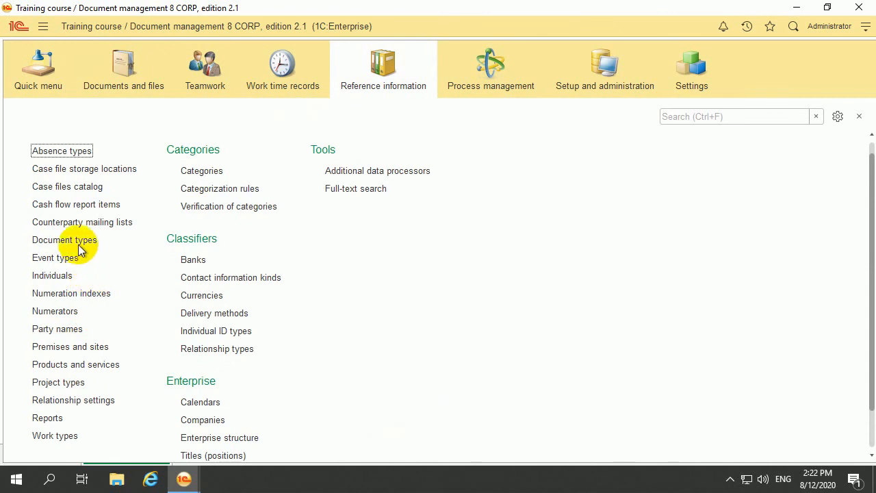
{"action": "left_click", "coordinate": [75, 188]}
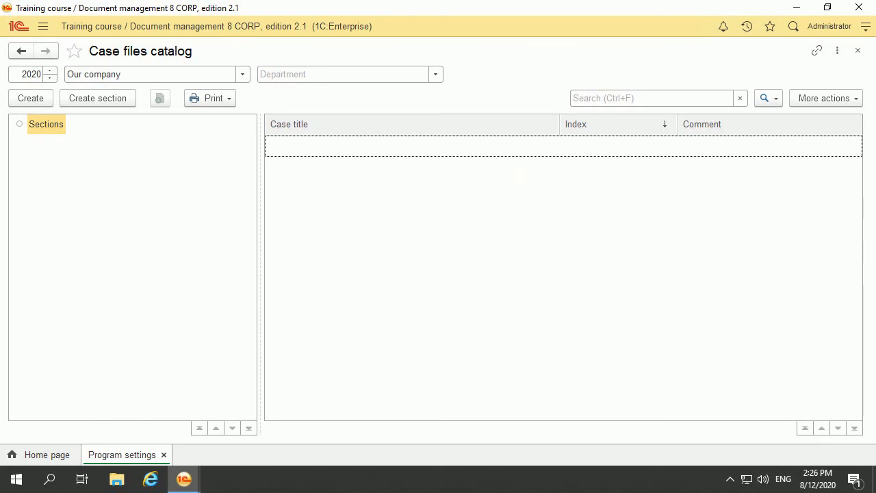
- Open the document flow settings within the program settings
{"action": "left_click", "coordinate": [43, 26]}
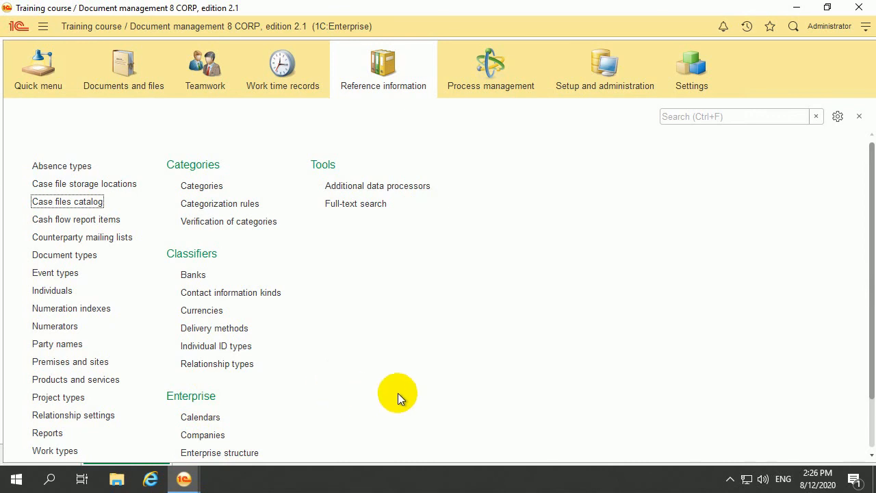
{"action": "left_click", "coordinate": [626, 88]}
{"action": "left_click", "coordinate": [103, 165]}
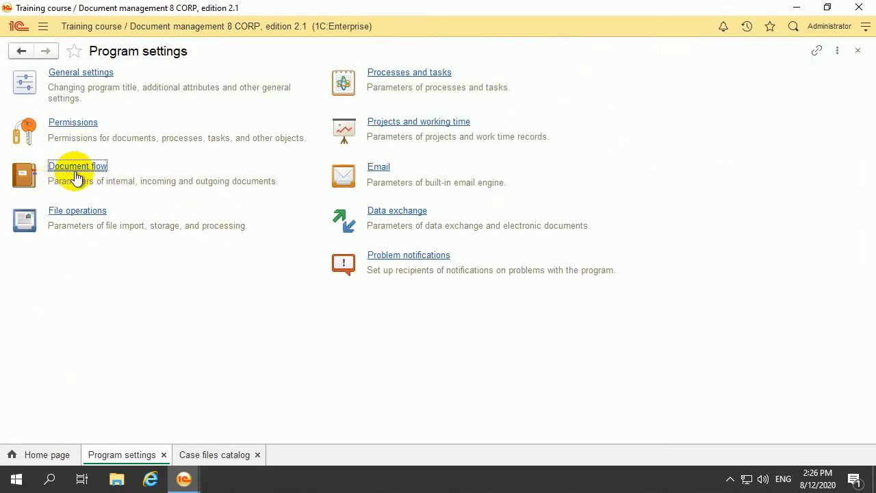
{"action": "left_click", "coordinate": [59, 167]}
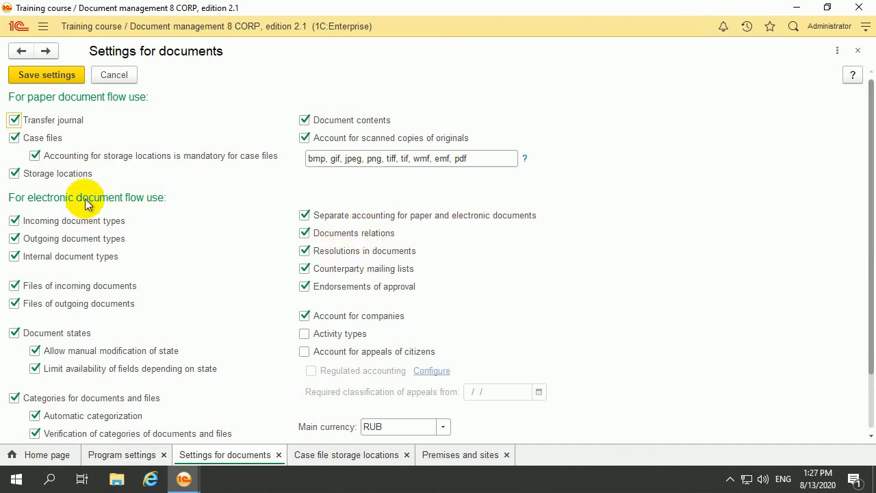
- Open the Case file storage locations list from the reference information
{"action": "left_click", "coordinate": [42, 29]}
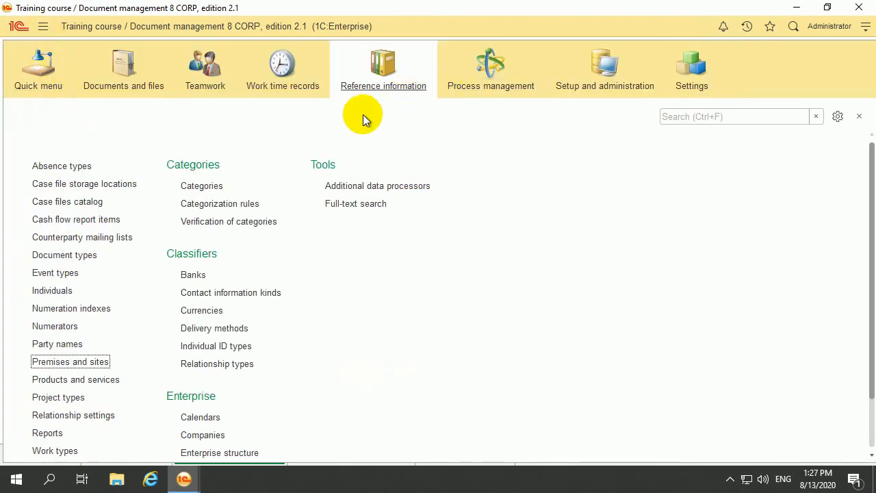
{"action": "left_click", "coordinate": [74, 184]}
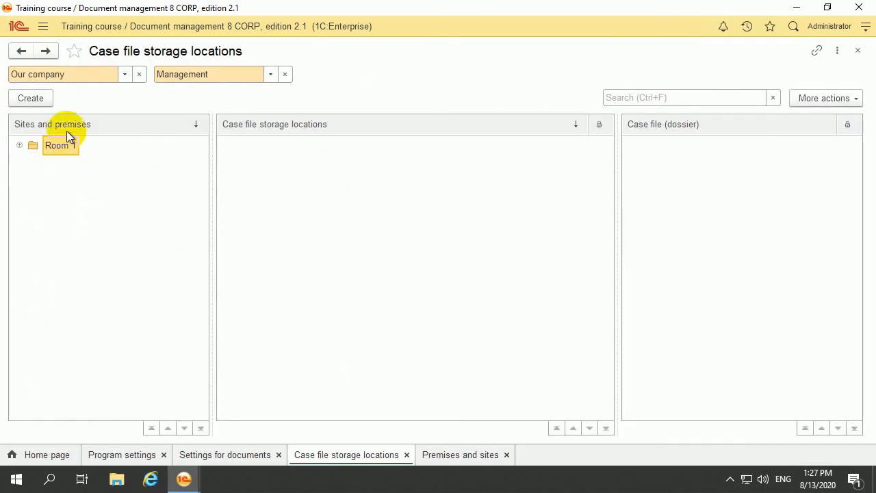
- View the new entry form in Premises and sites, close it without saving and return to Case file storage locations
{"action": "left_click", "coordinate": [39, 31]}
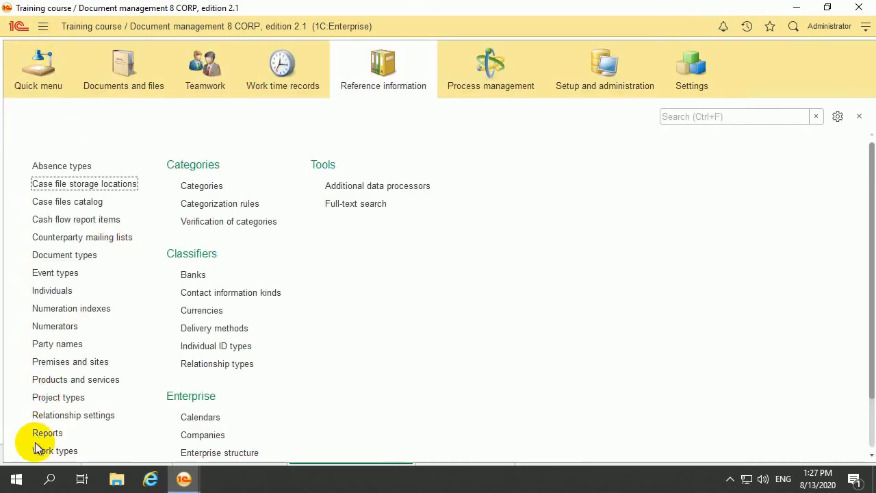
{"action": "left_click", "coordinate": [71, 362]}
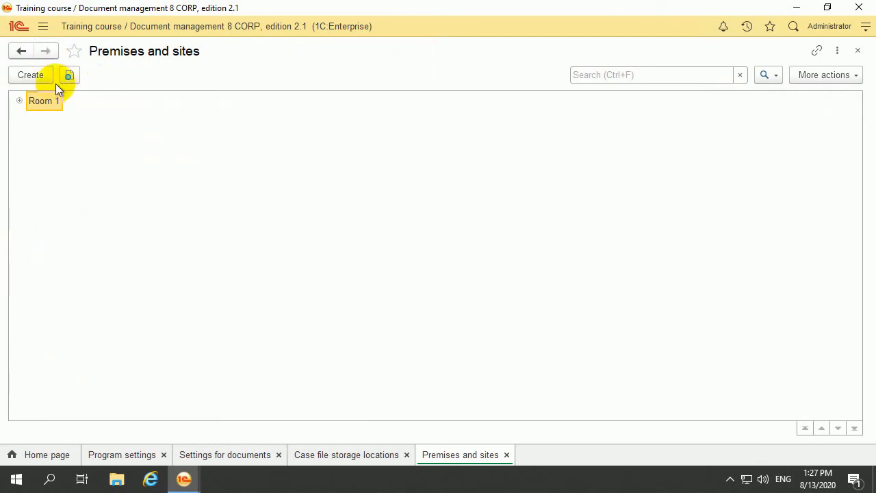
{"action": "left_click", "coordinate": [33, 74]}
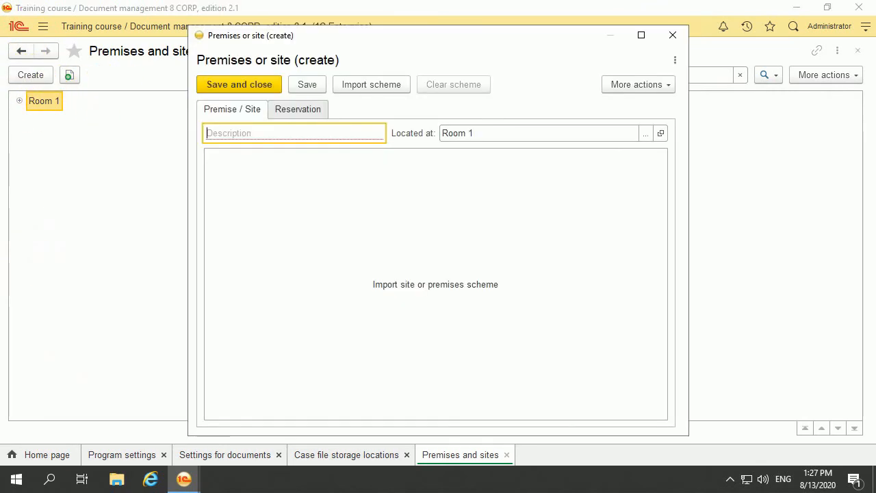
{"action": "left_click", "coordinate": [672, 35]}
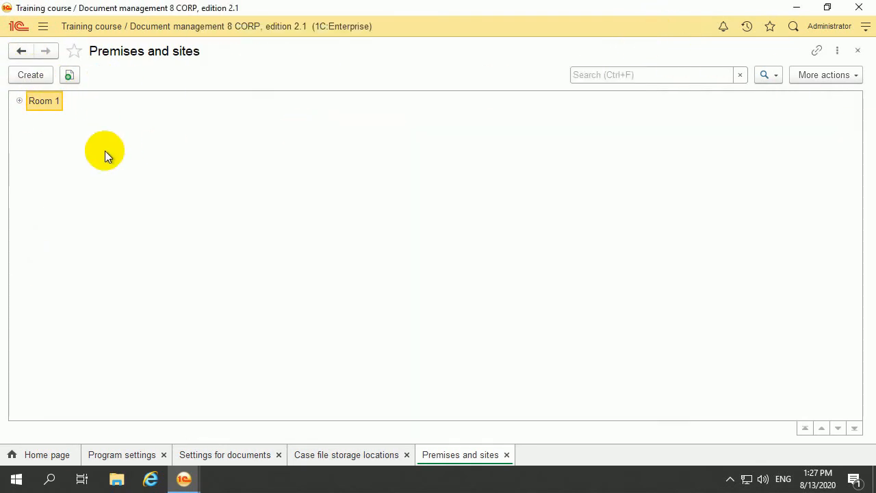
{"action": "left_click", "coordinate": [21, 52]}
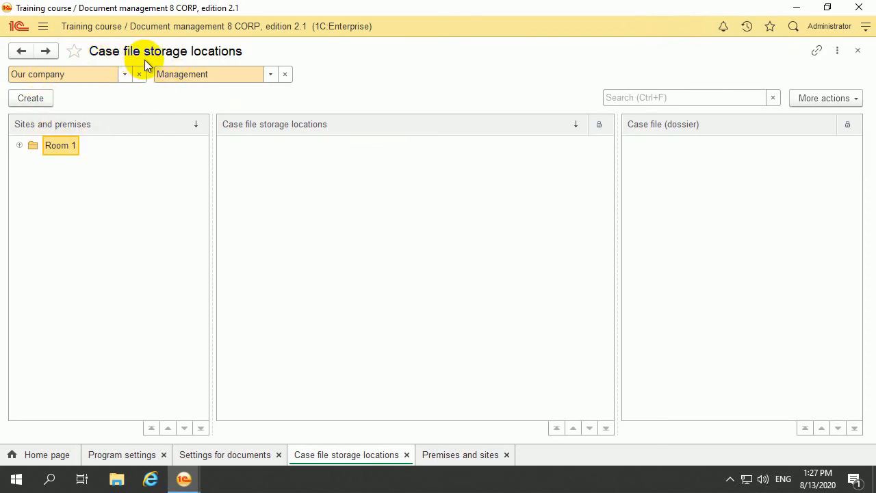
- Return to the document flow settings through the program settings
{"action": "left_click", "coordinate": [43, 27]}
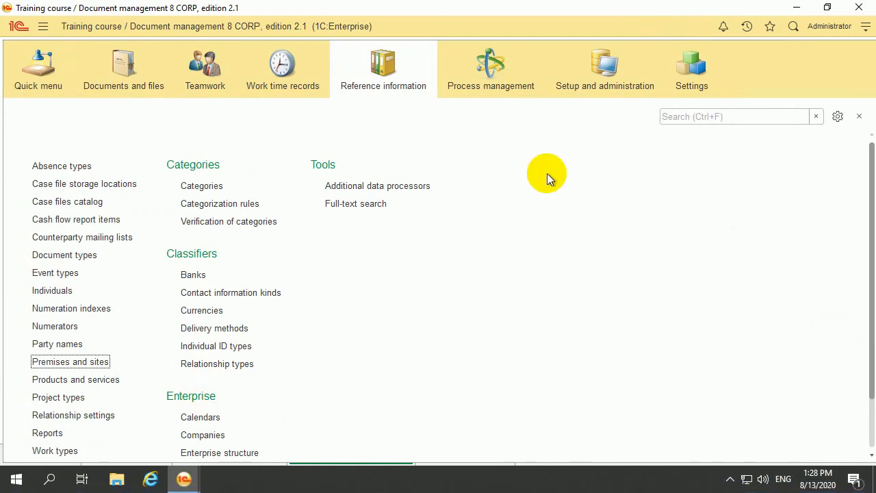
{"action": "left_click", "coordinate": [605, 68]}
{"action": "left_click", "coordinate": [63, 167]}
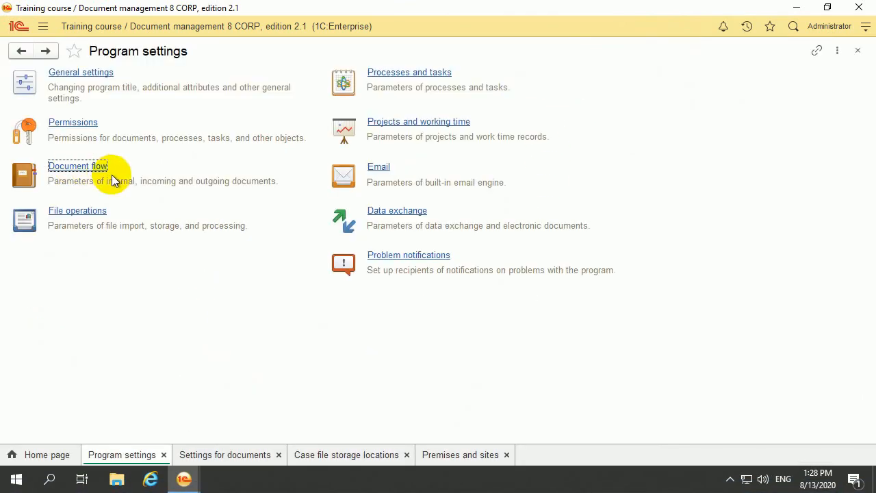
{"action": "left_click", "coordinate": [99, 168]}
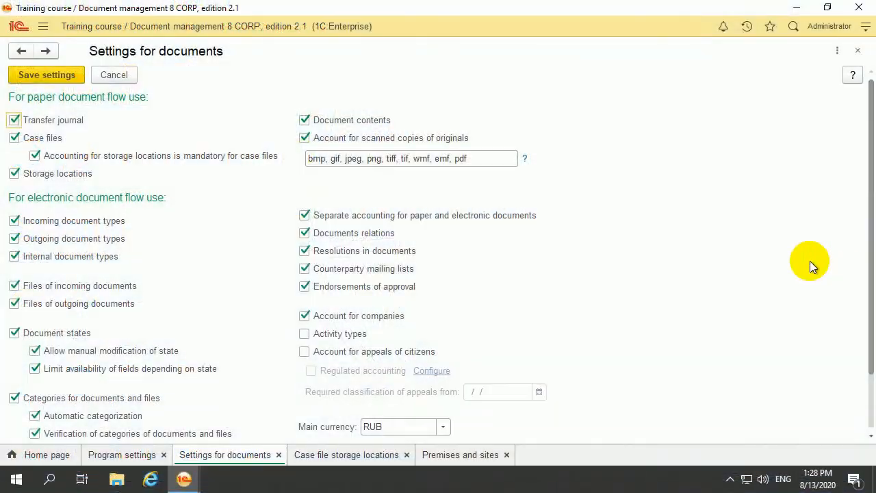
- Open the Client's order 1 document from the internal documents in the Client's orders folder
{"action": "left_click", "coordinate": [43, 27]}
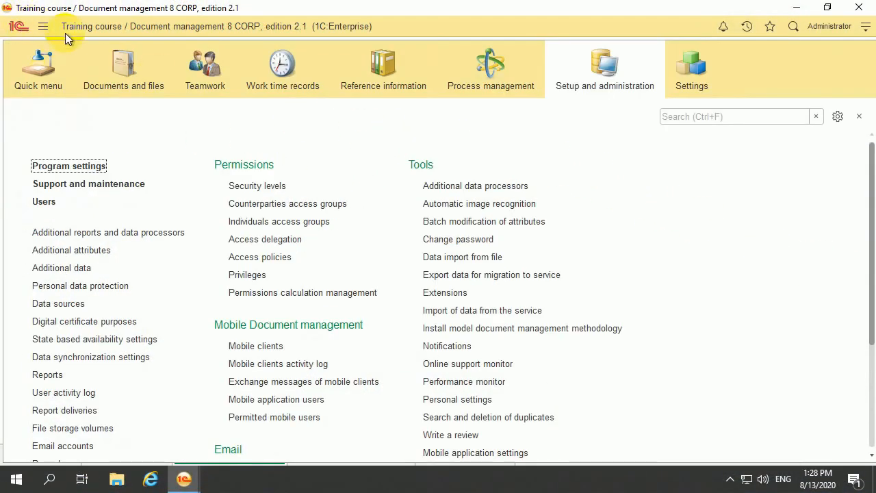
{"action": "left_click", "coordinate": [103, 71]}
{"action": "left_click", "coordinate": [56, 182]}
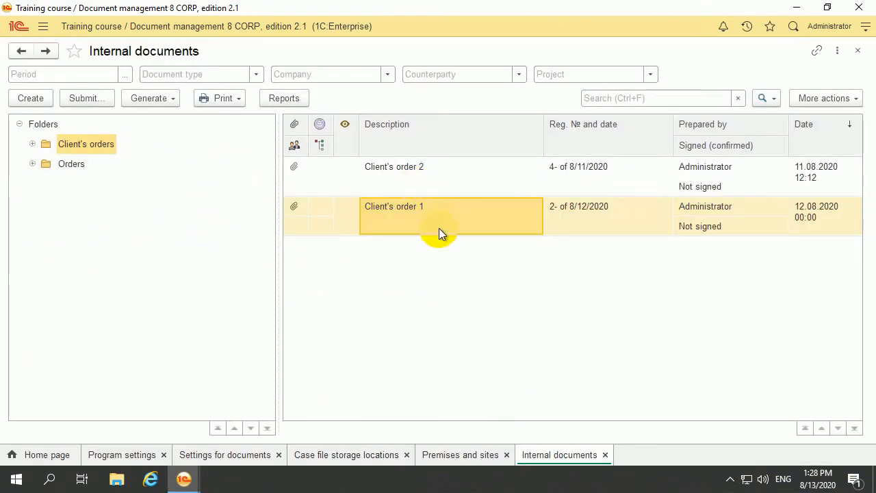
{"action": "double_click", "coordinate": [456, 224]}
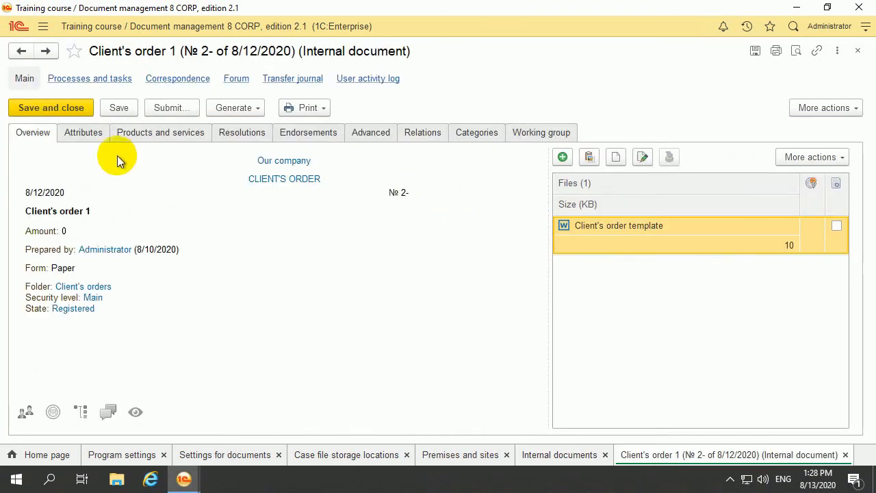
- Examine the Content, Form and To case file fields in the storage attributes of Client's order 1
{"action": "left_click", "coordinate": [91, 132]}
{"action": "scroll", "coordinate": [457, 360], "scroll_direction": "down", "scroll_amount": 3}
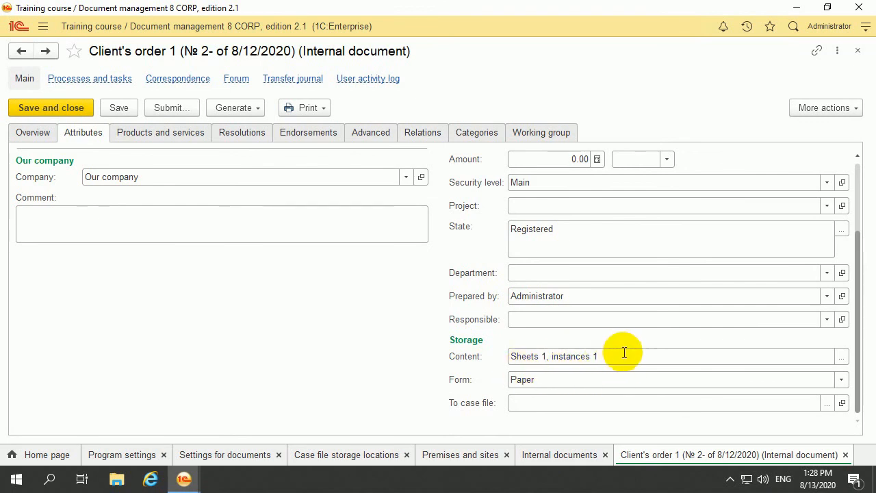
{"action": "left_click", "coordinate": [477, 361]}
{"action": "left_click", "coordinate": [575, 380]}
{"action": "left_click", "coordinate": [746, 405]}
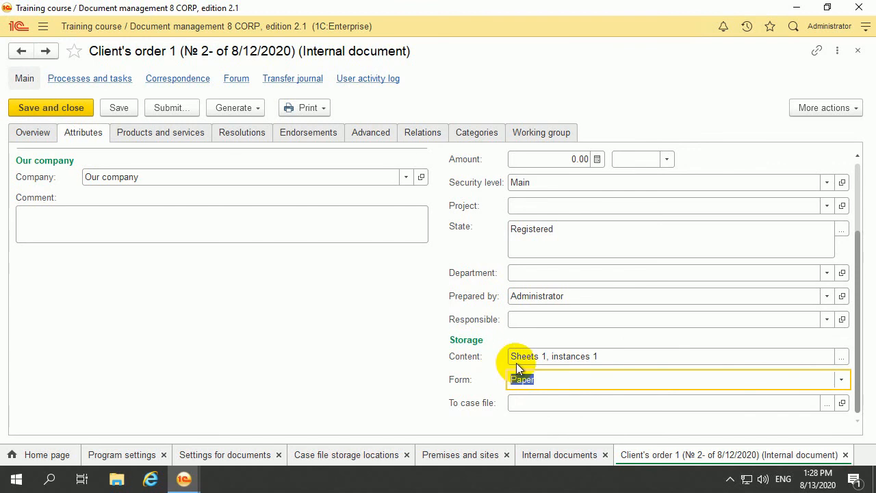
- Open the document contents details from the Content field and accept them with 1 sheet and 1 copy
{"action": "left_click", "coordinate": [692, 357]}
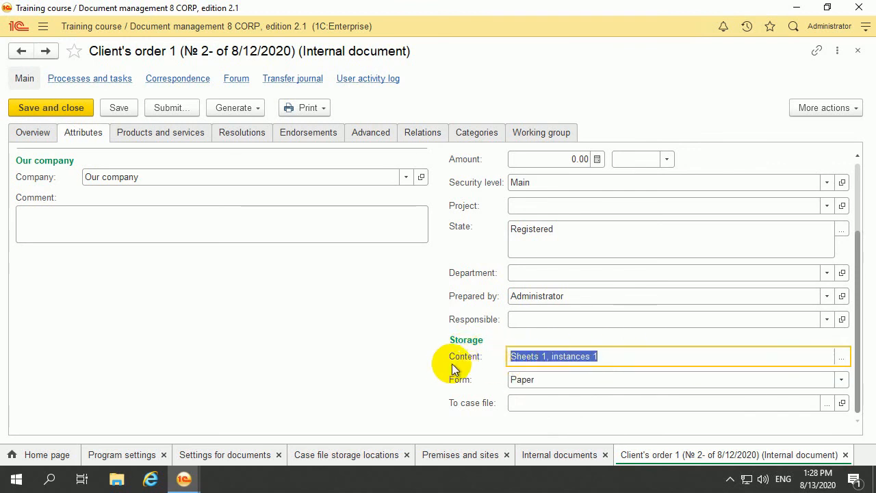
{"action": "left_click", "coordinate": [839, 357]}
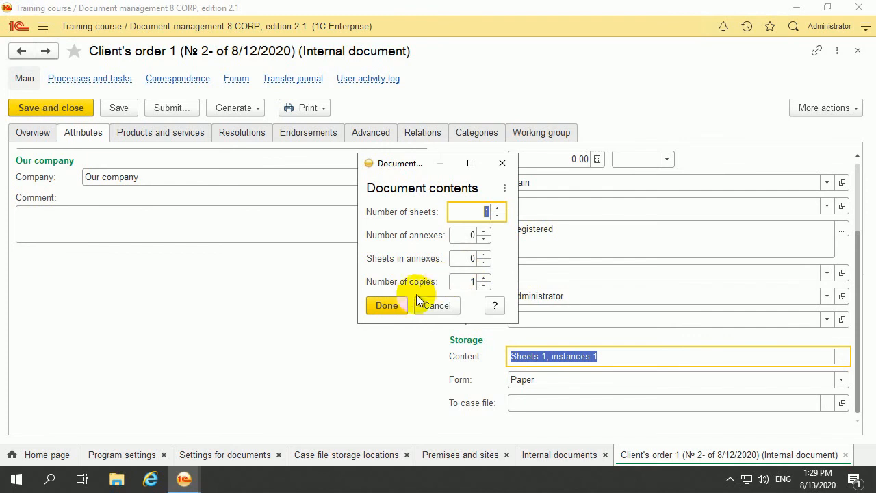
{"action": "left_click", "coordinate": [391, 305]}
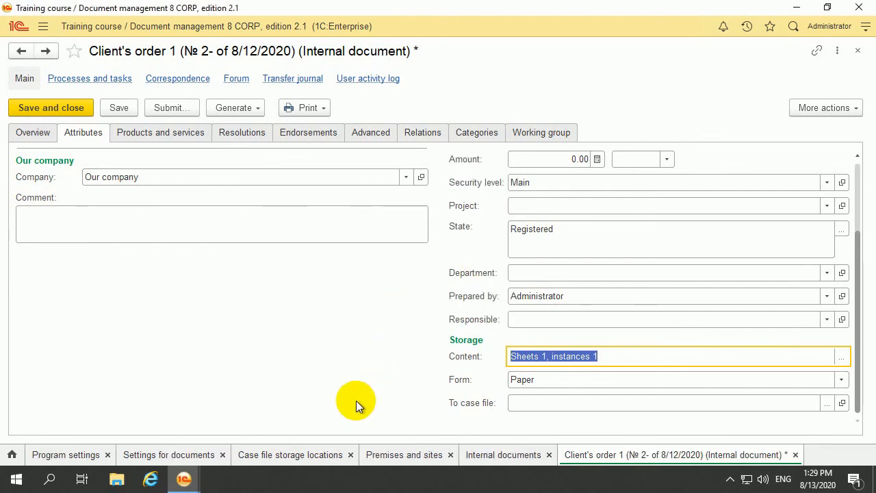
- Switch back to the document settings and select the list of file formats for scanned copies of originals
{"action": "left_click", "coordinate": [43, 26]}
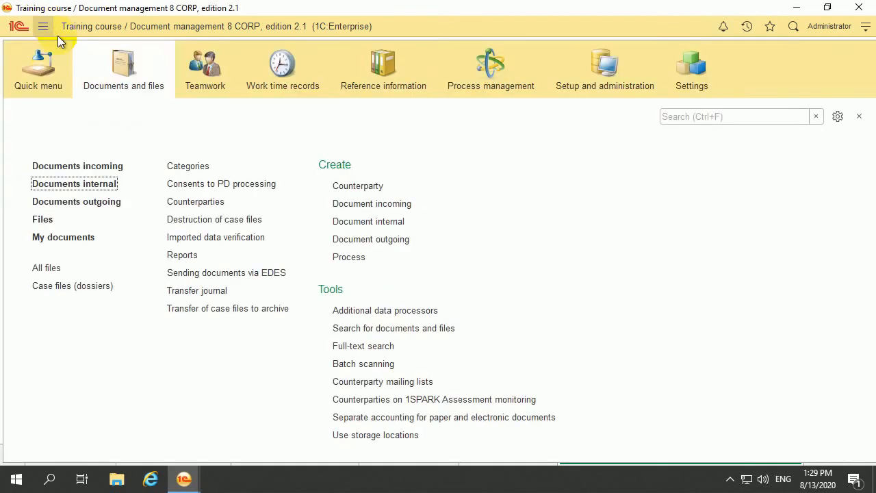
{"action": "left_click", "coordinate": [258, 464]}
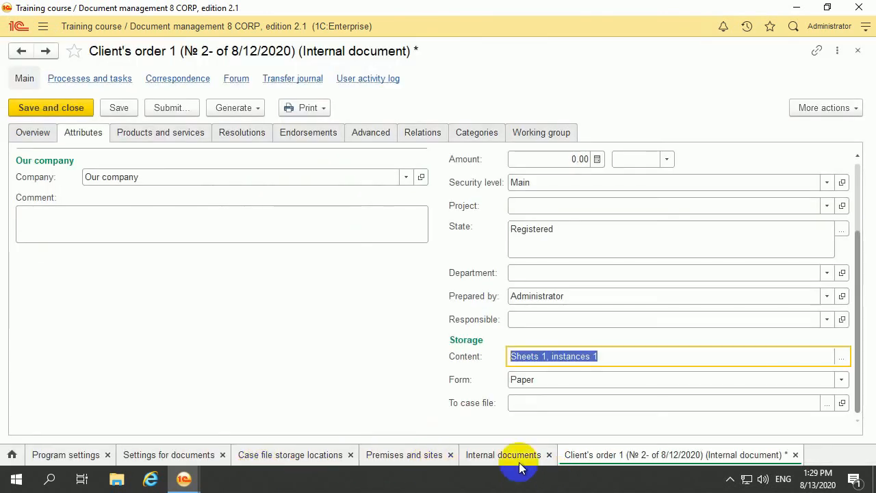
{"action": "left_click", "coordinate": [139, 455]}
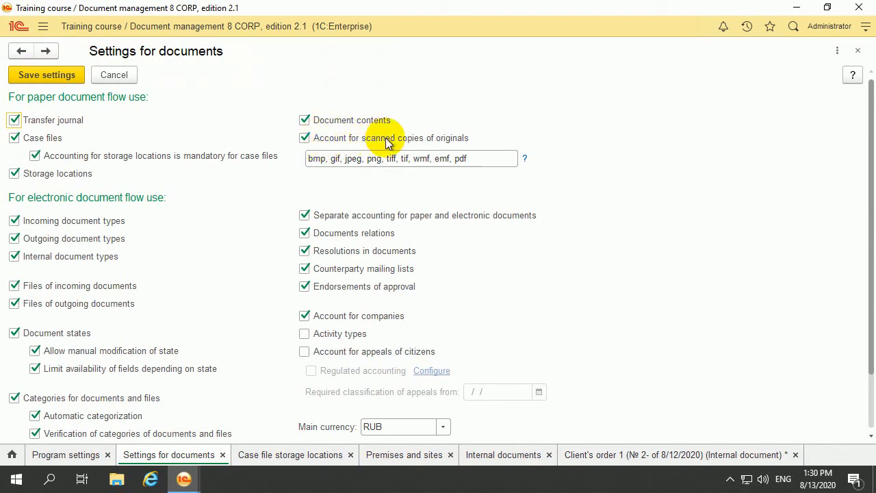
{"action": "left_click", "coordinate": [487, 163]}
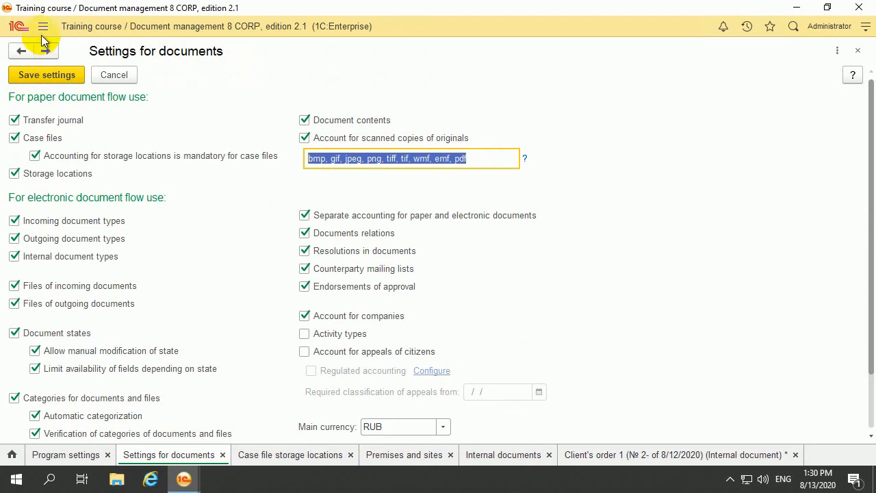
- Try to mark the Client's order template file as a scanned original in the overview of Client's order 1
{"action": "left_click", "coordinate": [610, 456]}
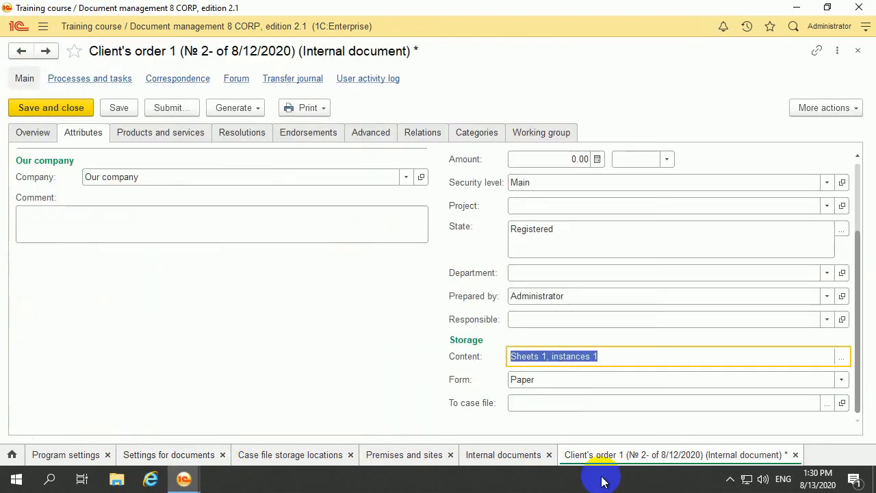
{"action": "left_click", "coordinate": [598, 454]}
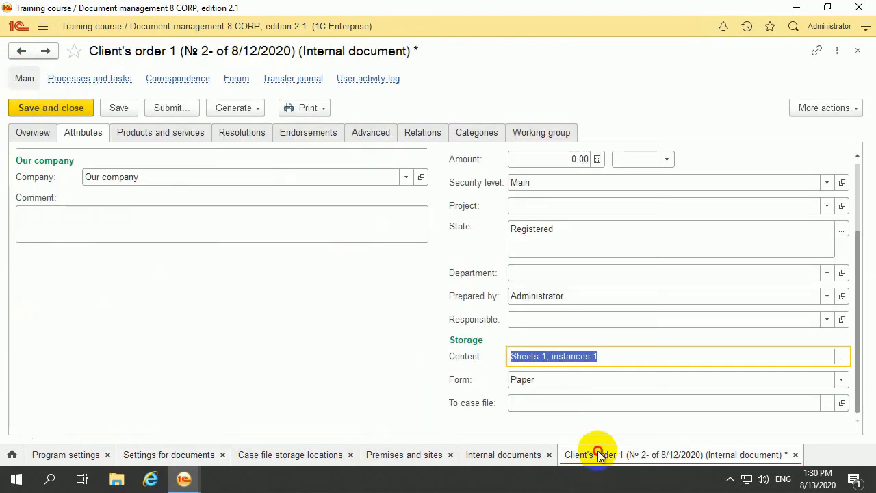
{"action": "left_click", "coordinate": [45, 132]}
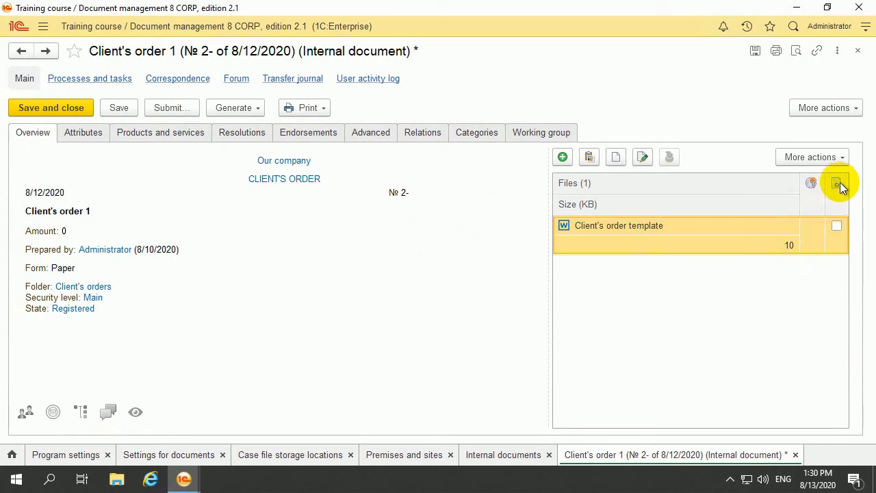
{"action": "left_click", "coordinate": [836, 227]}
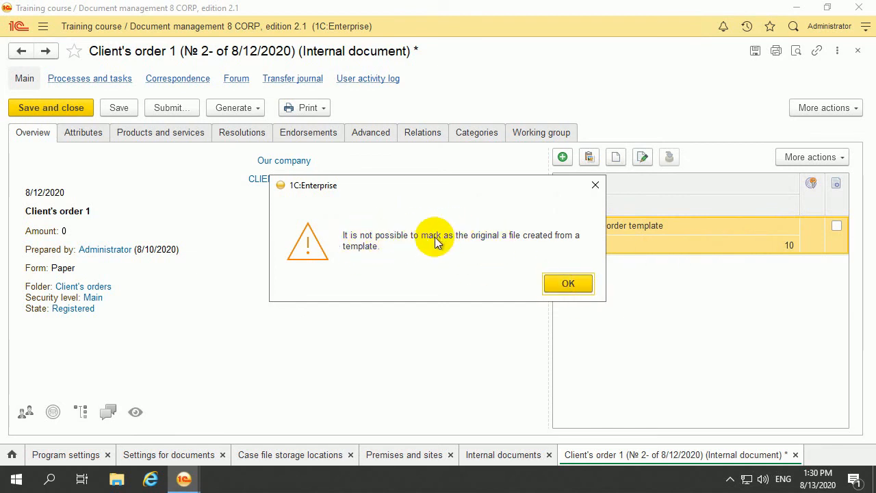
{"action": "left_click", "coordinate": [568, 286]}
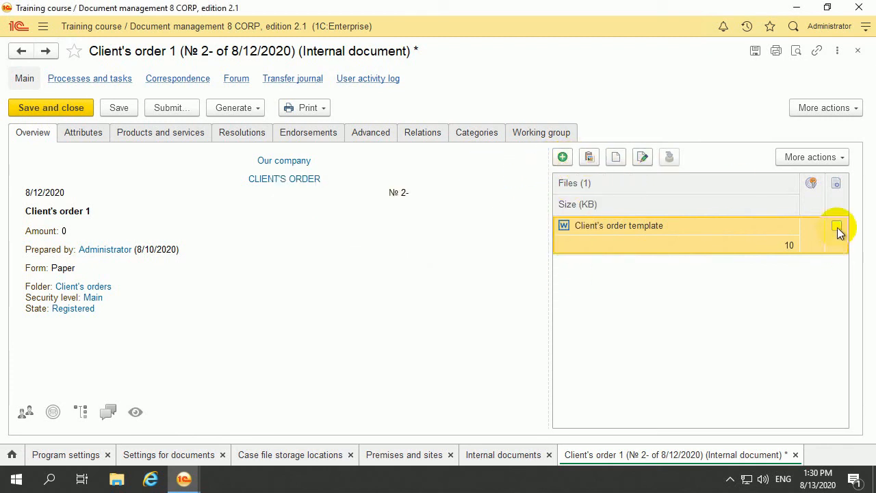
- Read the help note for the scanned copy file formats in the document settings and close it
{"action": "left_click", "coordinate": [179, 455]}
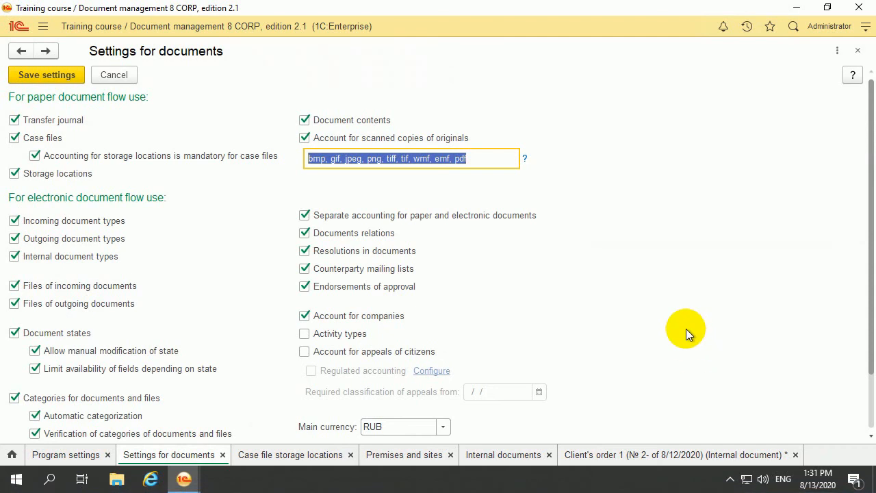
{"action": "left_click", "coordinate": [523, 160]}
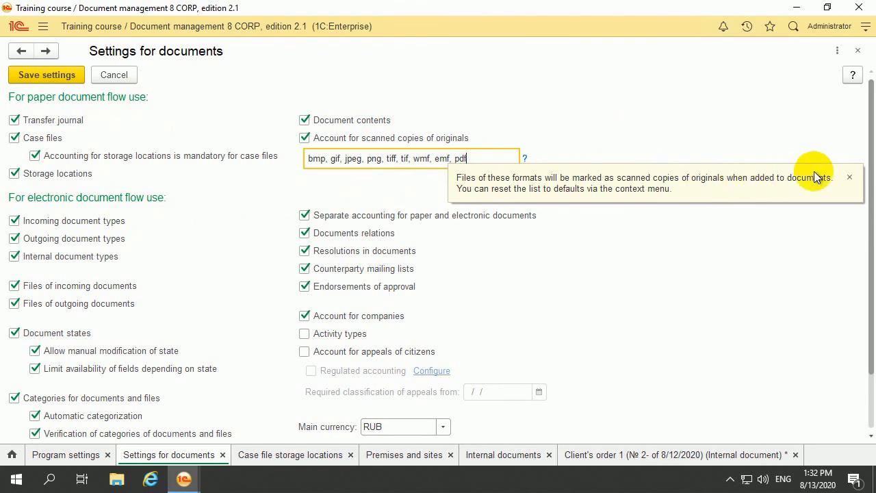
{"action": "left_click", "coordinate": [849, 177]}
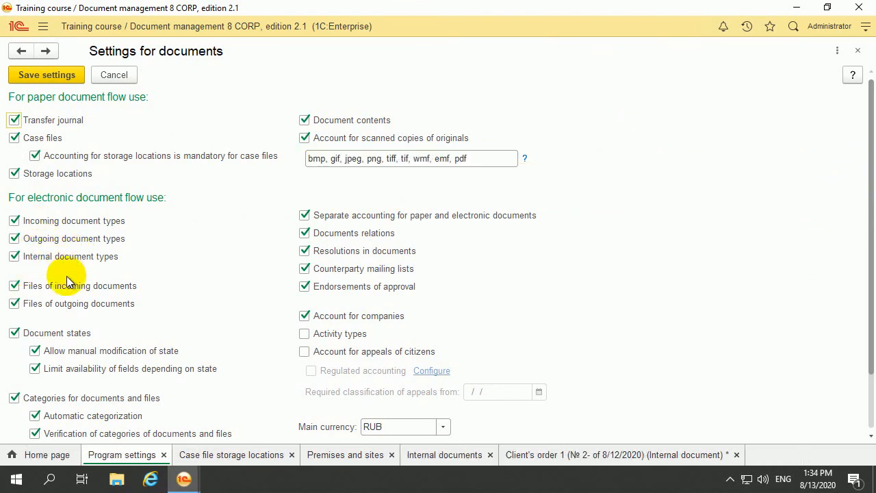
- Turn off incoming, outgoing and internal document types for electronic document flow and save the settings
{"action": "left_click", "coordinate": [15, 219]}
{"action": "left_click", "coordinate": [15, 242]}
{"action": "left_click", "coordinate": [63, 77]}
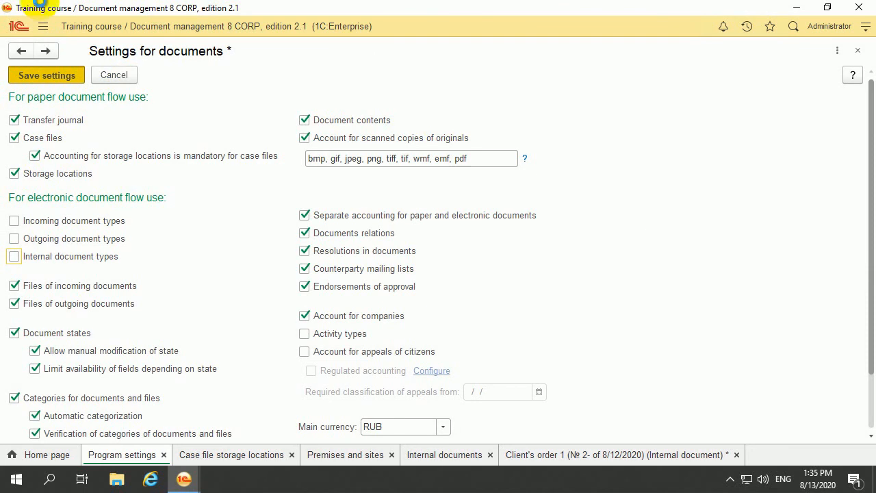
- Check the reference information section for the document types catalog
{"action": "left_click", "coordinate": [41, 27]}
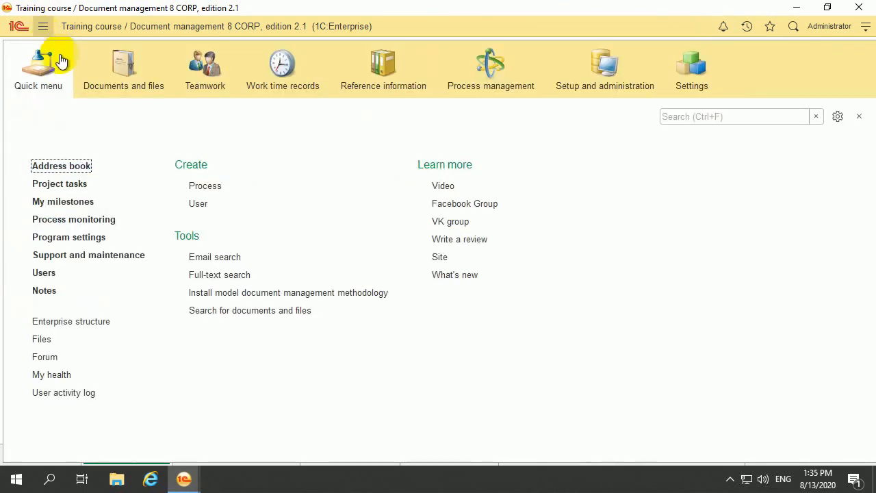
{"action": "left_click", "coordinate": [376, 95]}
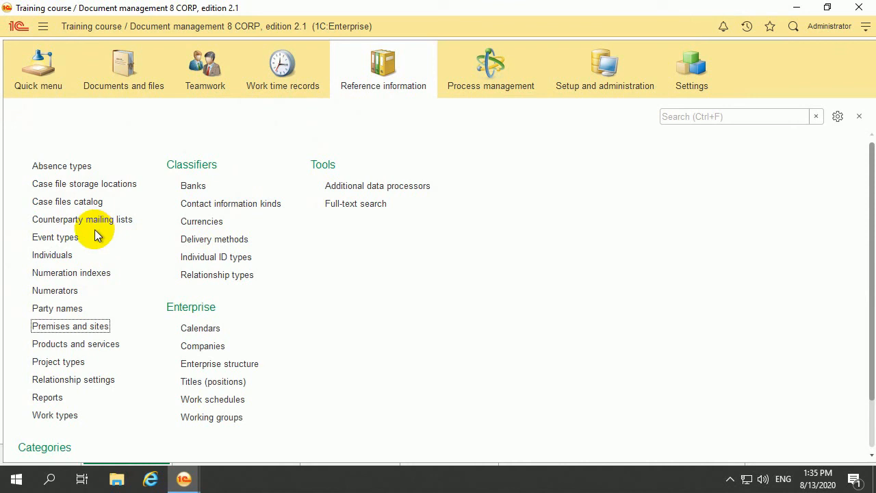
{"action": "scroll", "coordinate": [103, 270], "scroll_direction": "down", "scroll_amount": 1}
{"action": "scroll", "coordinate": [101, 278], "scroll_direction": "up", "scroll_amount": 1}
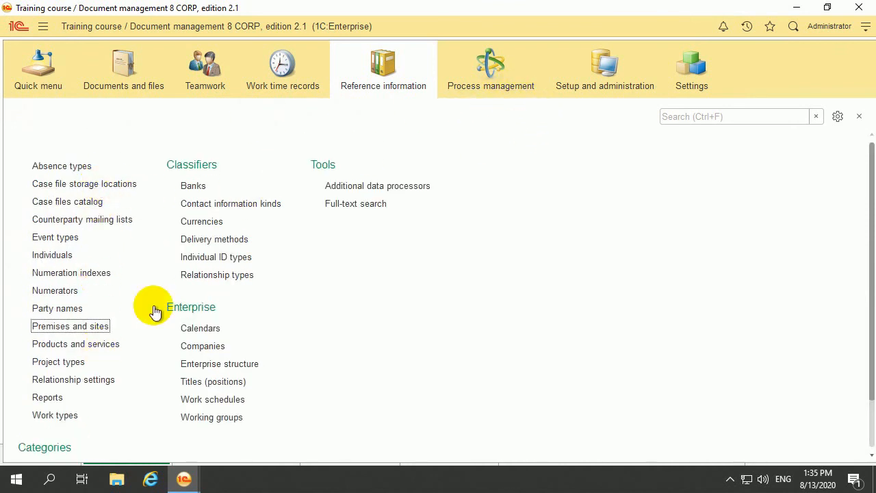
- Turn on outgoing and internal document types in the document flow settings and save them
{"action": "left_click", "coordinate": [608, 89]}
{"action": "left_click", "coordinate": [96, 169]}
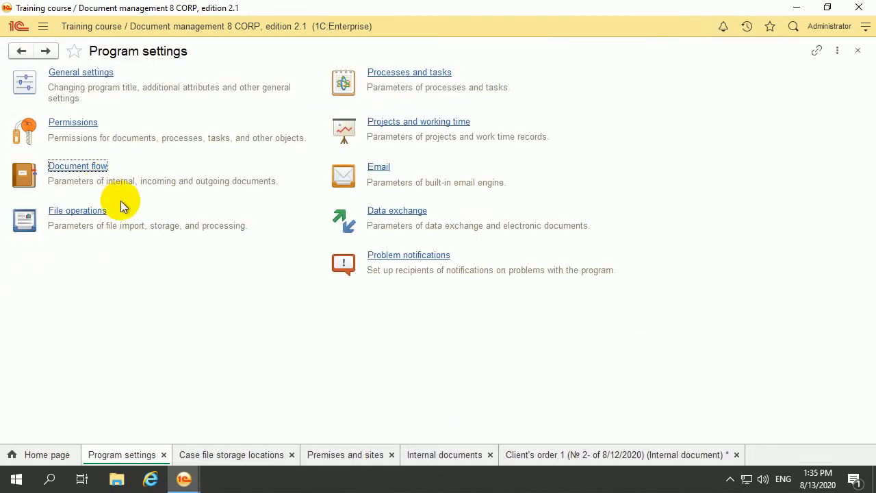
{"action": "left_click", "coordinate": [83, 168]}
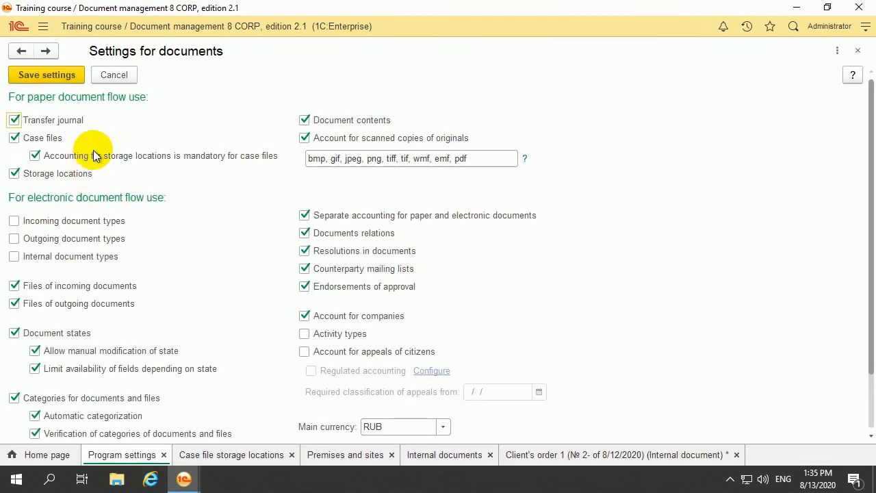
{"action": "left_click", "coordinate": [14, 238]}
{"action": "left_click", "coordinate": [14, 256]}
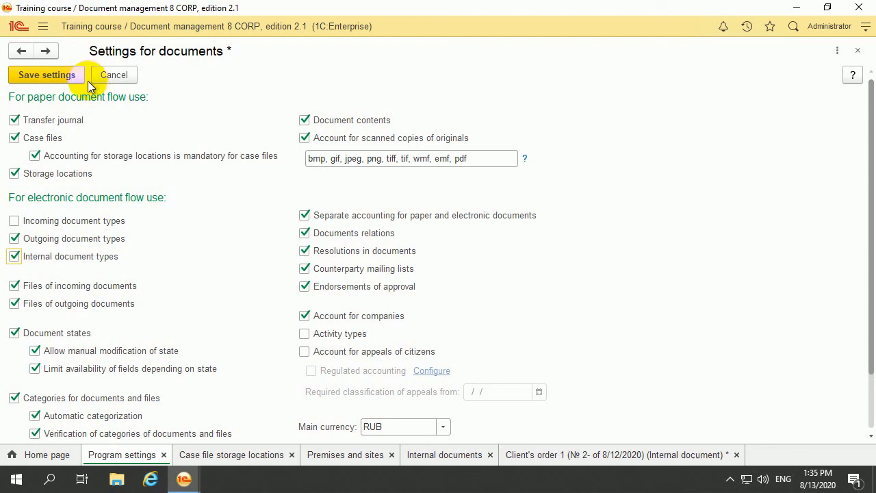
{"action": "left_click", "coordinate": [64, 75]}
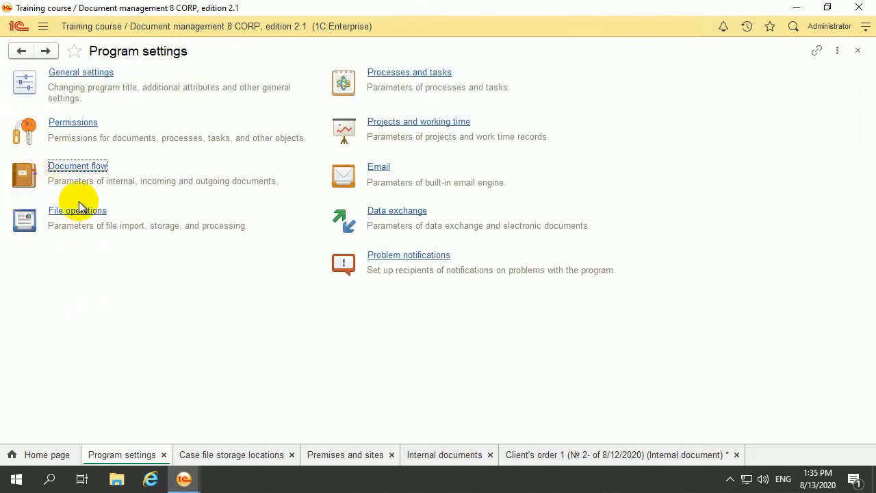
- Open the document types catalog from the reference information and view the internal and outgoing document types
{"action": "left_click", "coordinate": [45, 27]}
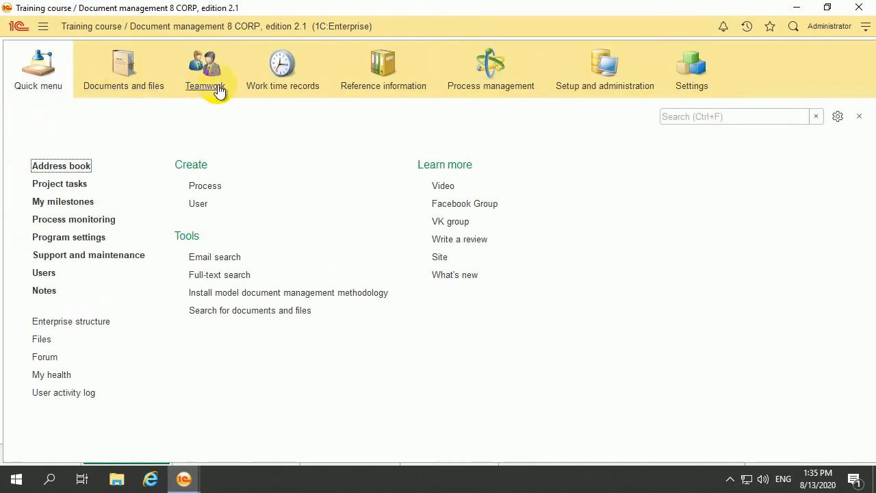
{"action": "left_click", "coordinate": [397, 86]}
{"action": "left_click", "coordinate": [64, 256]}
{"action": "left_click", "coordinate": [134, 81]}
{"action": "left_click", "coordinate": [43, 73]}
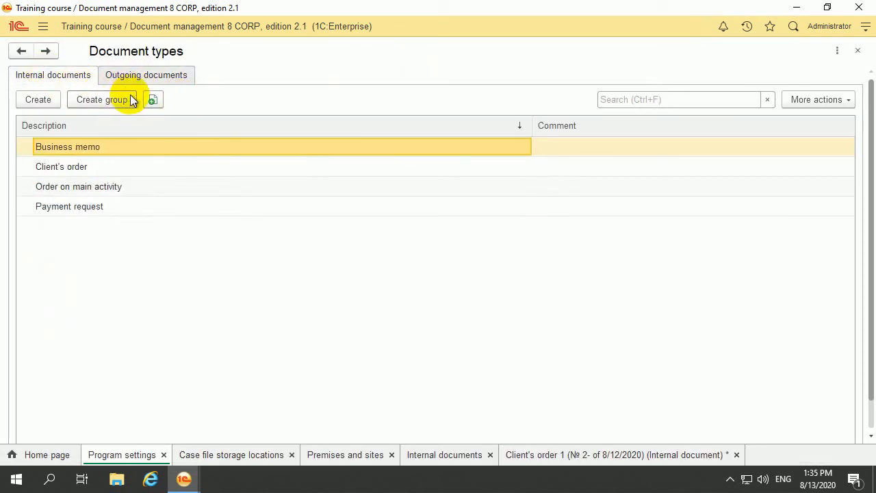
{"action": "left_click", "coordinate": [153, 76]}
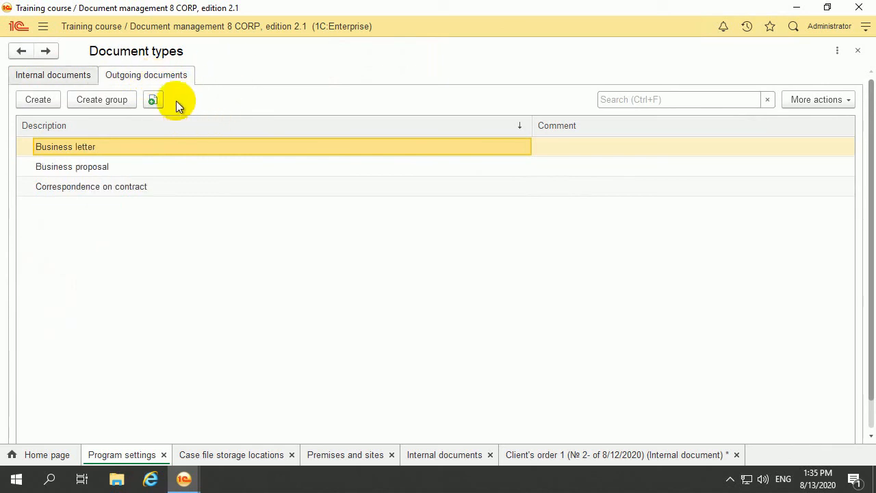
- Turn on incoming document types in the document flow settings, save them and reopen the document settings
{"action": "left_click", "coordinate": [45, 28]}
{"action": "left_click", "coordinate": [587, 93]}
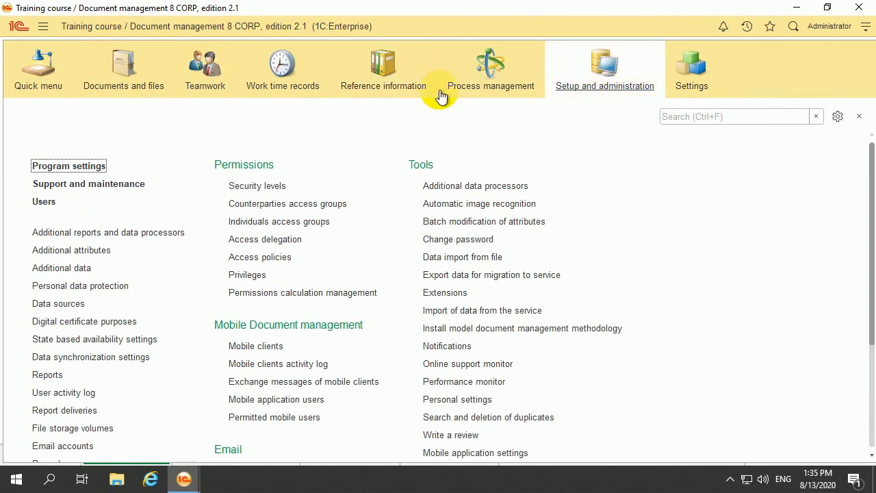
{"action": "left_click", "coordinate": [66, 167]}
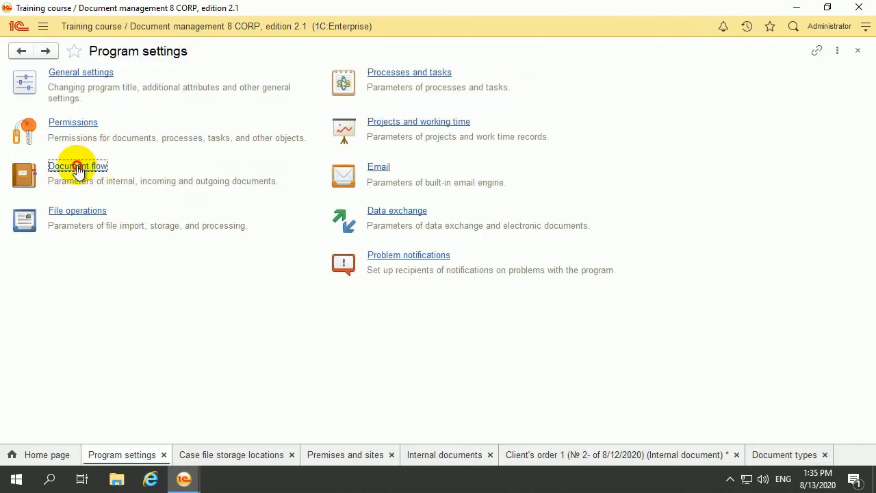
{"action": "left_click", "coordinate": [78, 167]}
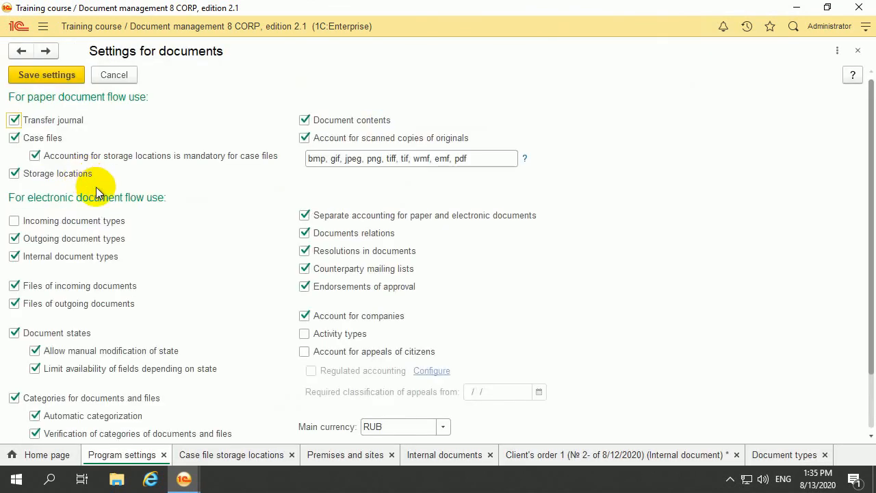
{"action": "left_click", "coordinate": [21, 226]}
{"action": "left_click", "coordinate": [58, 71]}
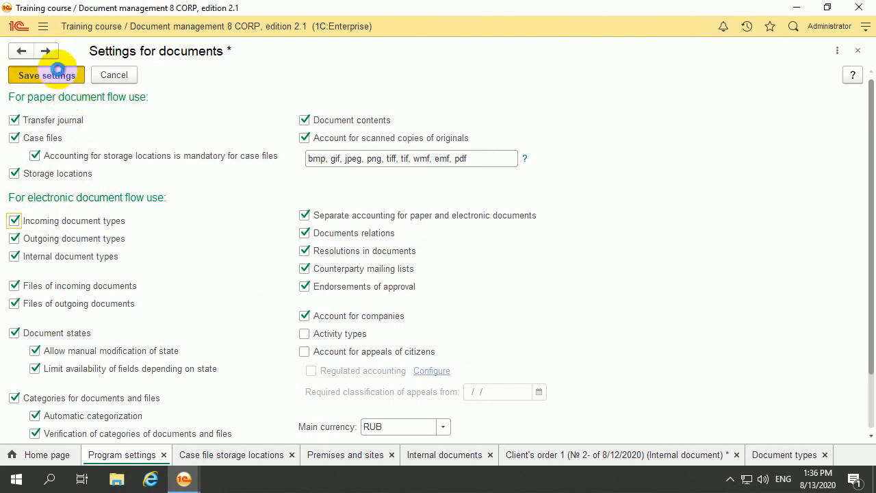
{"action": "left_click", "coordinate": [89, 173]}
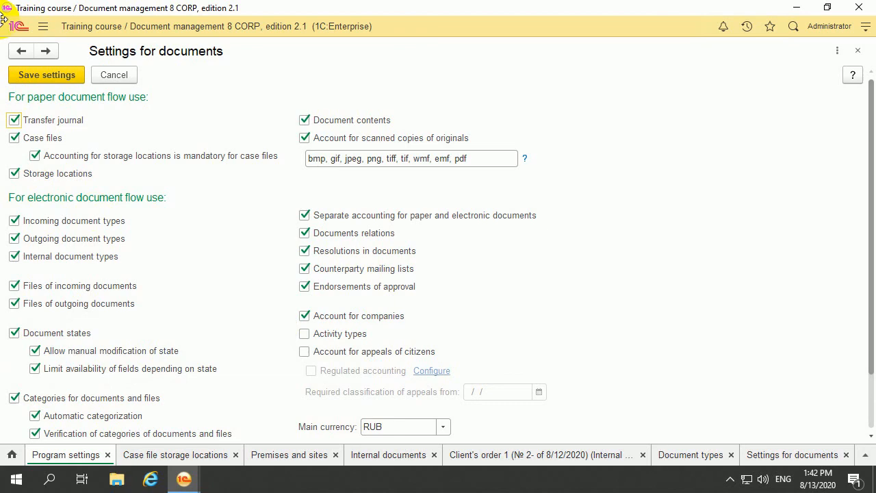
- Open Client's order 1 from the internal documents list
{"action": "left_click", "coordinate": [43, 29]}
{"action": "left_click", "coordinate": [137, 93]}
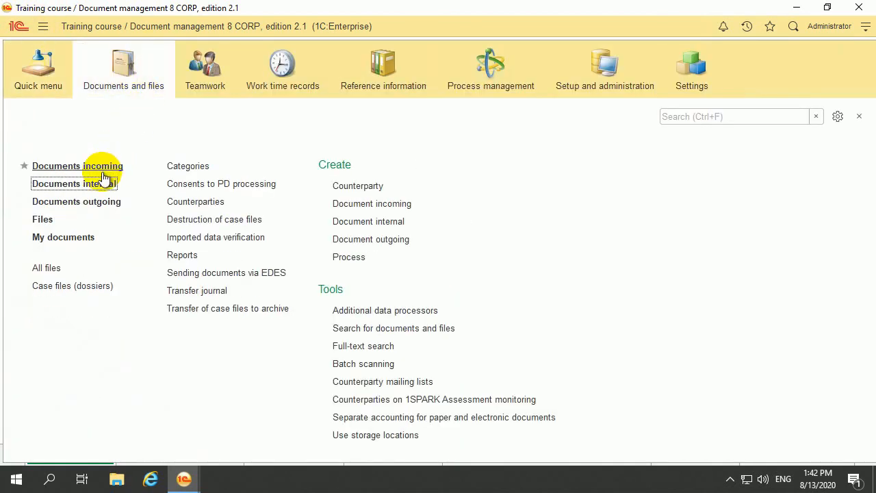
{"action": "left_click", "coordinate": [75, 184]}
{"action": "double_click", "coordinate": [511, 228]}
{"action": "left_click", "coordinate": [411, 364]}
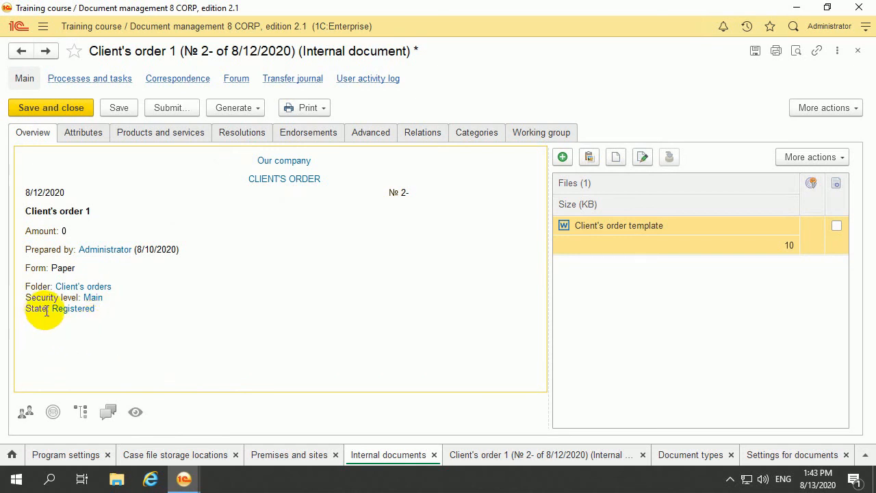
- Highlight the State value in the attributes of Client's order 1, then return to the document flow settings
{"action": "left_click", "coordinate": [83, 133]}
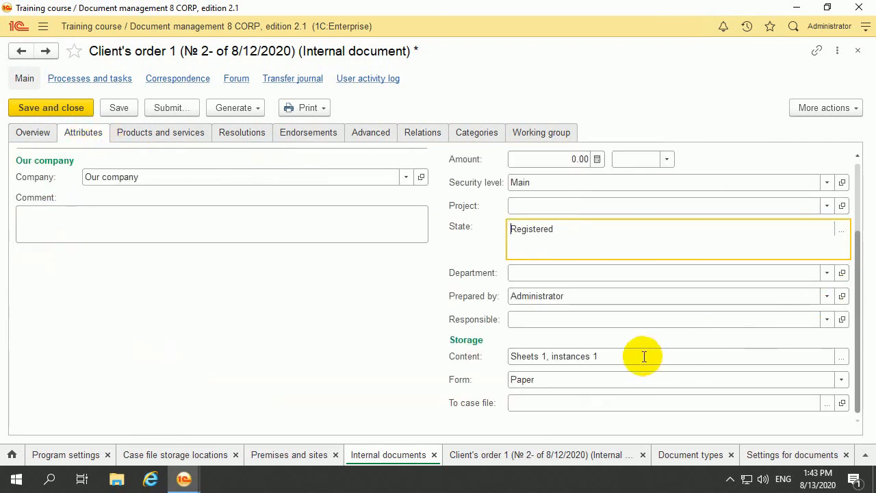
{"action": "left_click_drag", "start_coordinate": [555, 229], "coordinate": [512, 225]}
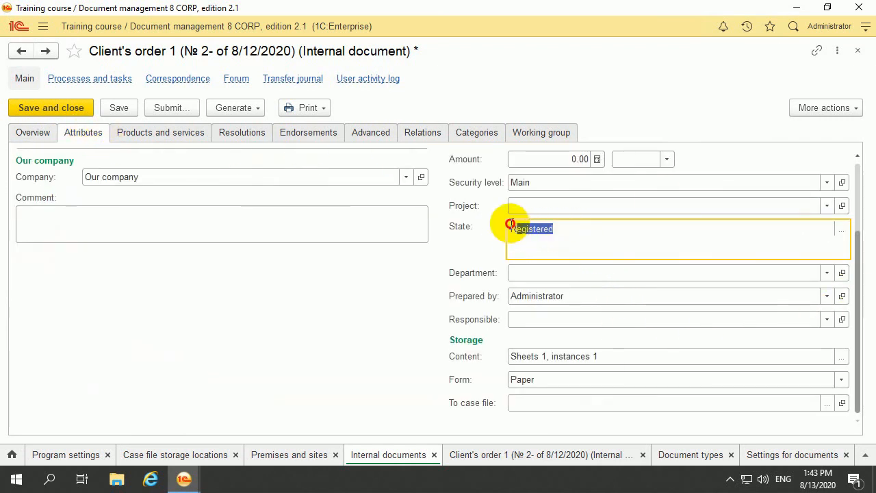
{"action": "left_click", "coordinate": [601, 232]}
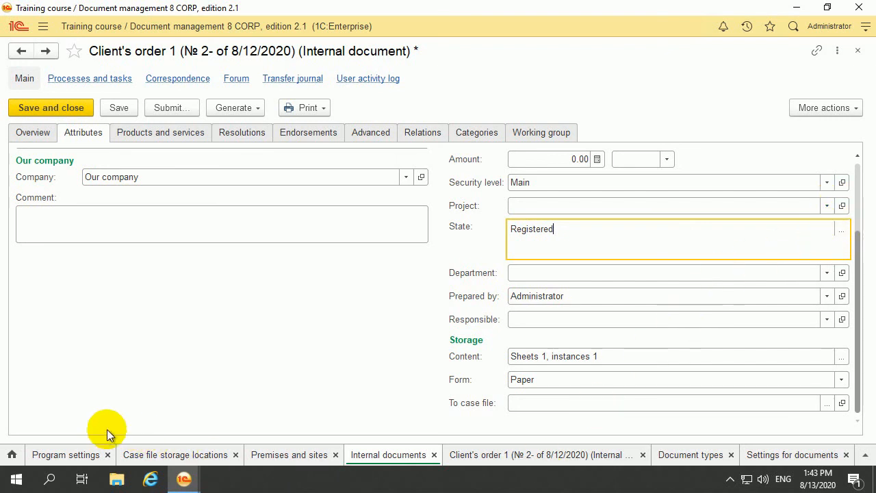
{"action": "left_click", "coordinate": [88, 454]}
{"action": "left_click", "coordinate": [99, 171]}
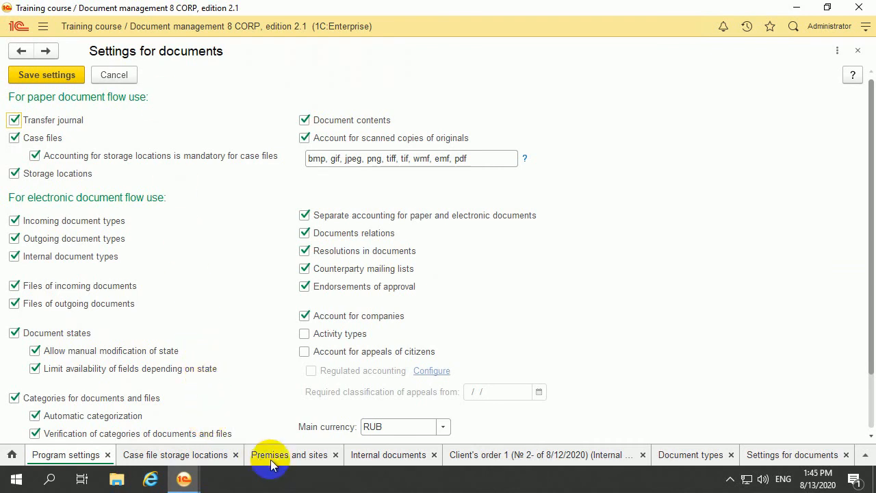
- Set the approval state of Client's order 1 to Approved, save it and check the state in the document overview
{"action": "left_click", "coordinate": [510, 448]}
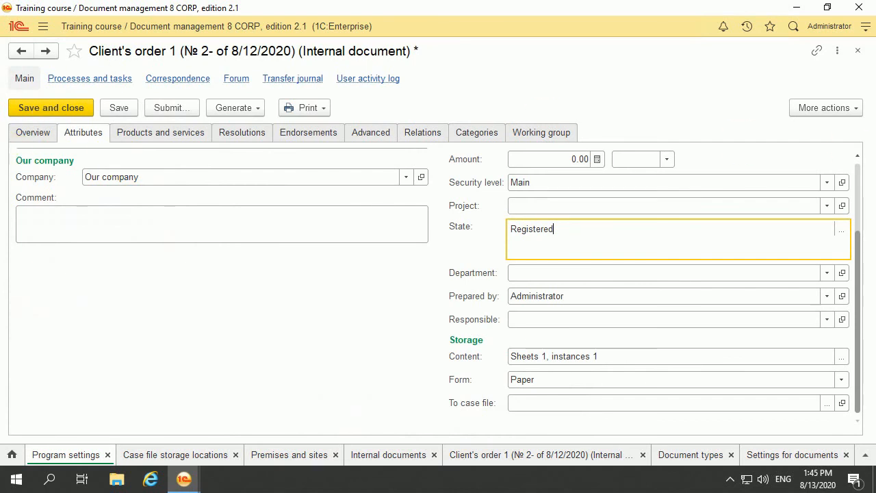
{"action": "left_click", "coordinate": [842, 228]}
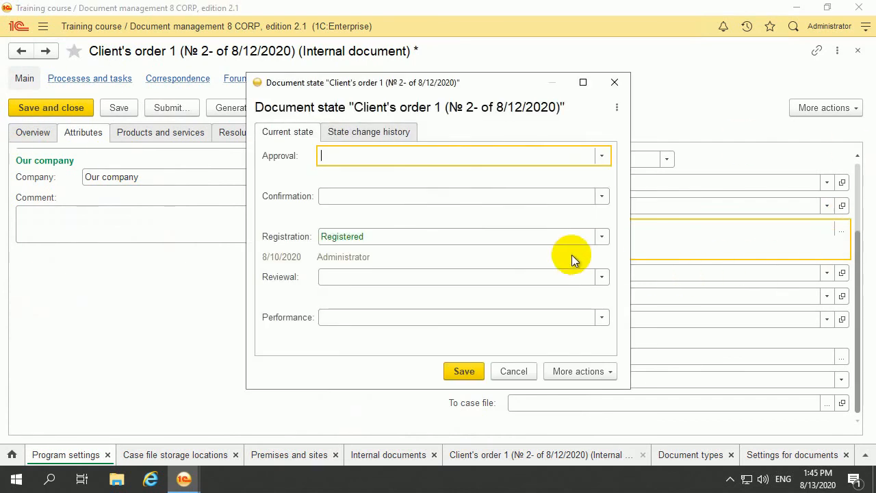
{"action": "left_click", "coordinate": [603, 156]}
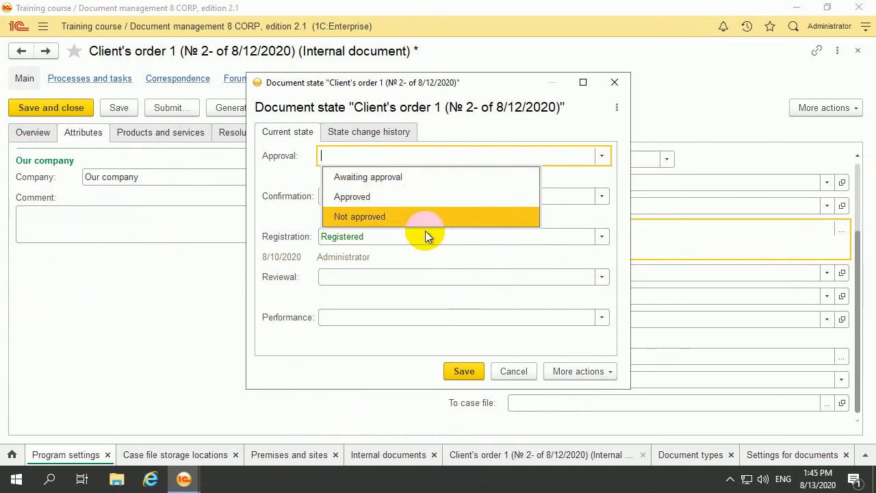
{"action": "left_click", "coordinate": [397, 200]}
{"action": "left_click", "coordinate": [465, 373]}
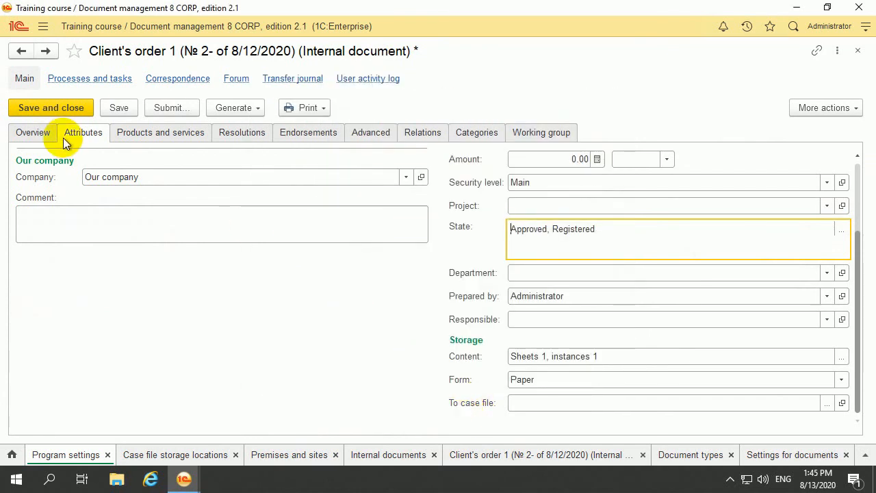
{"action": "left_click", "coordinate": [34, 133]}
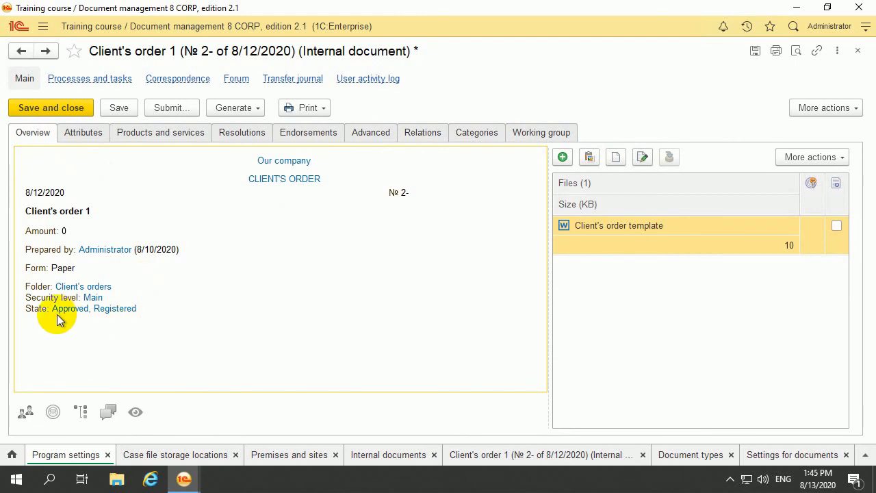
- Reopen the document state of Client's order 1 and review the options available for Confirmation and Registration
{"action": "left_click", "coordinate": [85, 133]}
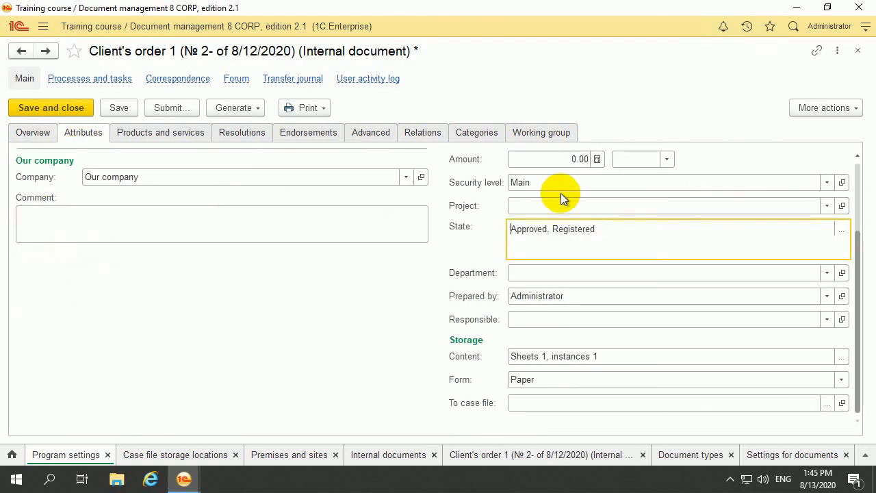
{"action": "left_click", "coordinate": [842, 229]}
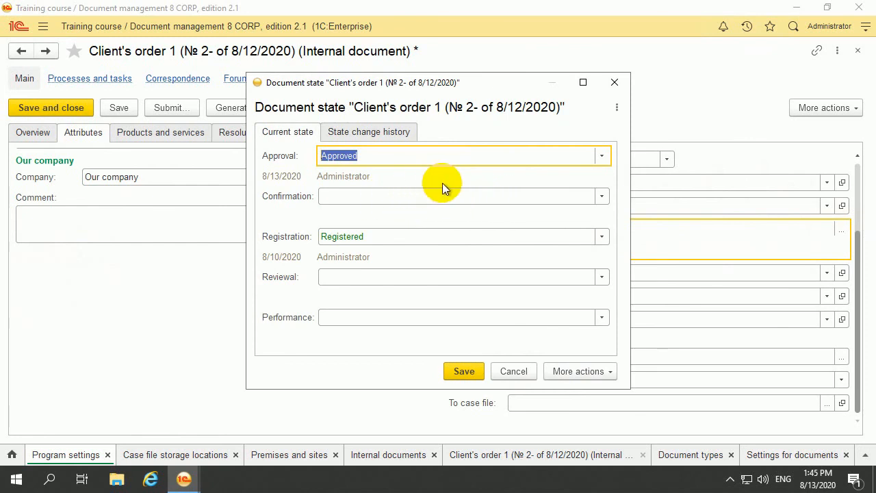
{"action": "left_click", "coordinate": [602, 196]}
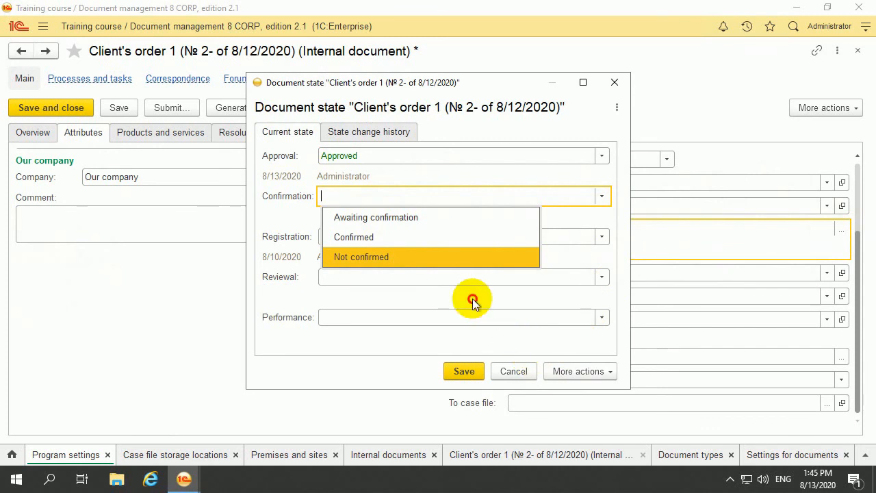
{"action": "key", "text": "Escape"}
{"action": "left_click", "coordinate": [601, 240]}
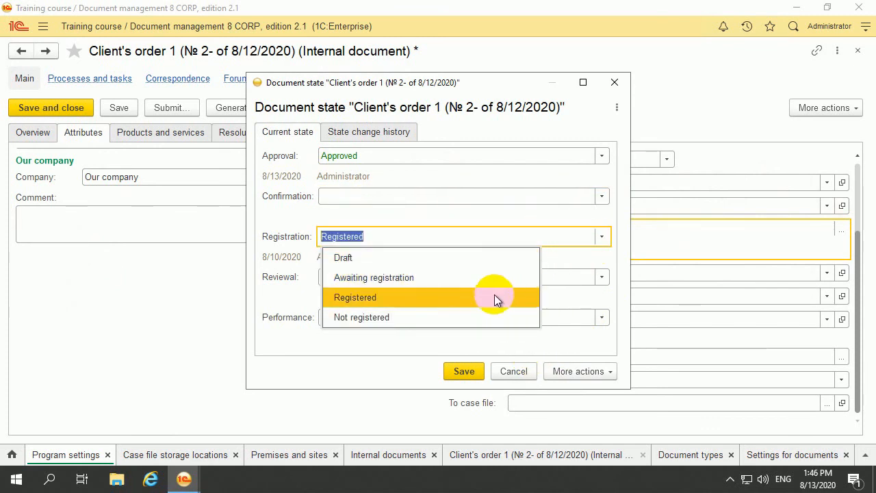
{"action": "left_click", "coordinate": [282, 288]}
{"action": "left_click", "coordinate": [600, 238]}
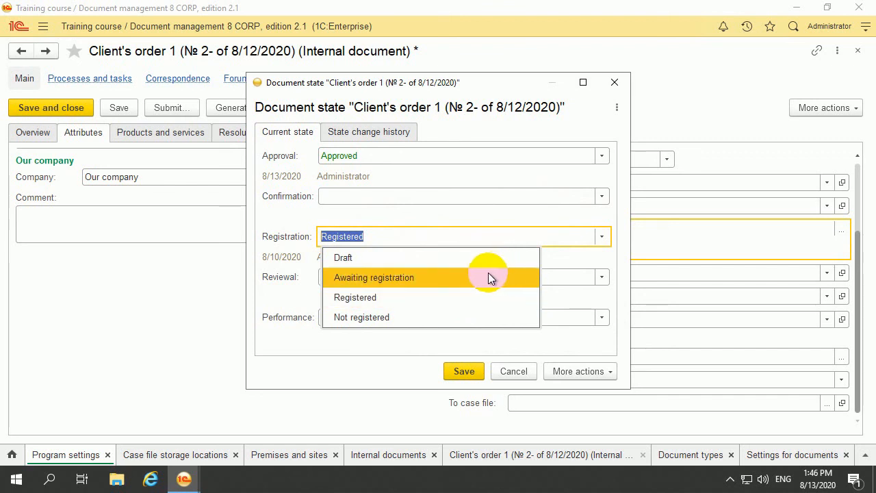
{"action": "left_click", "coordinate": [581, 260]}
- Review the options available for Reviewal and Performance in the document state without choosing any
{"action": "left_click", "coordinate": [597, 280]}
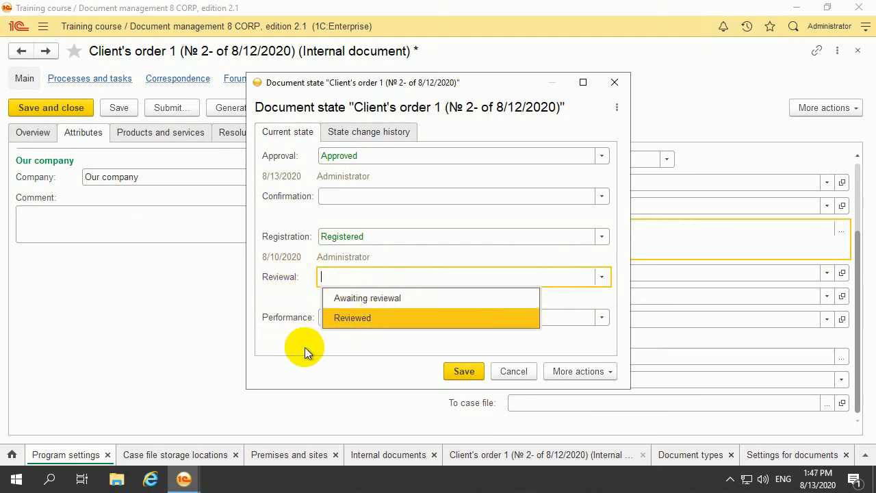
{"action": "left_click", "coordinate": [466, 350]}
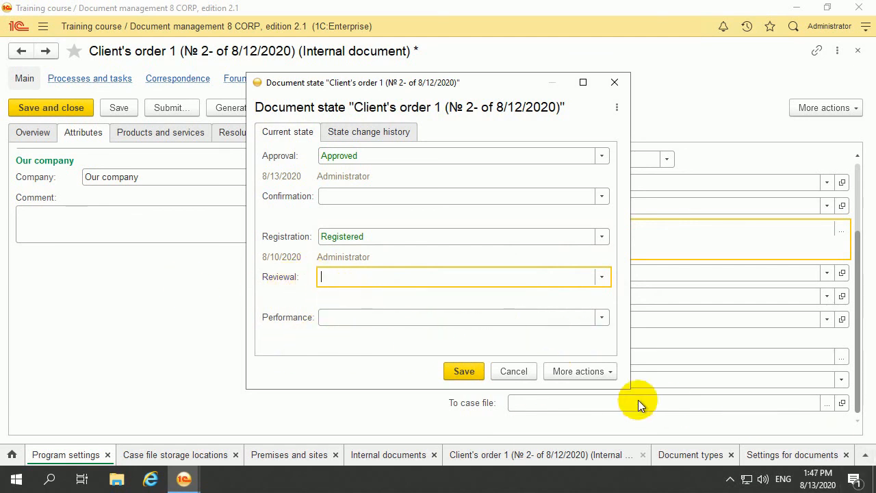
{"action": "left_click", "coordinate": [601, 318]}
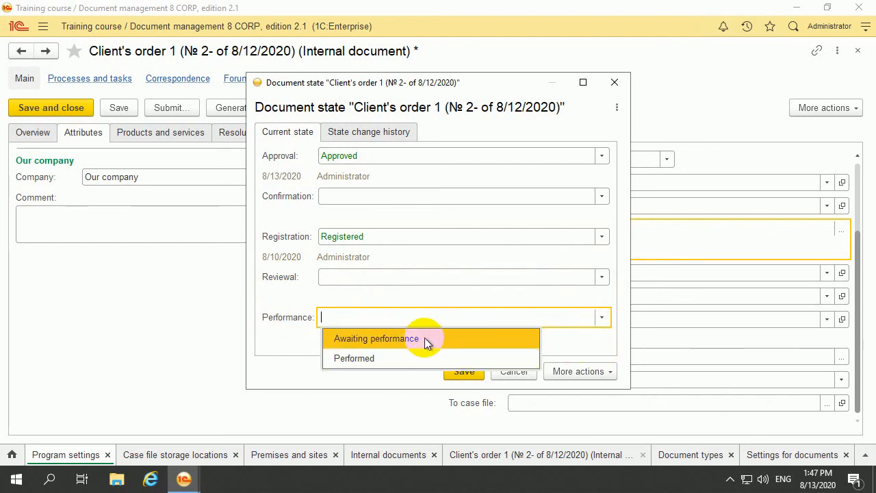
{"action": "left_click", "coordinate": [575, 340]}
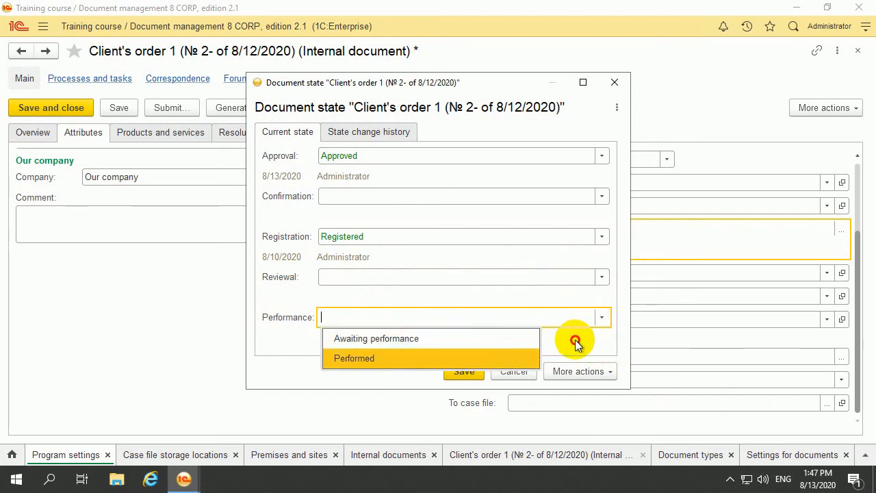
- Save the document state of Client's order 1 and return to the document flow settings
{"action": "left_click", "coordinate": [463, 371]}
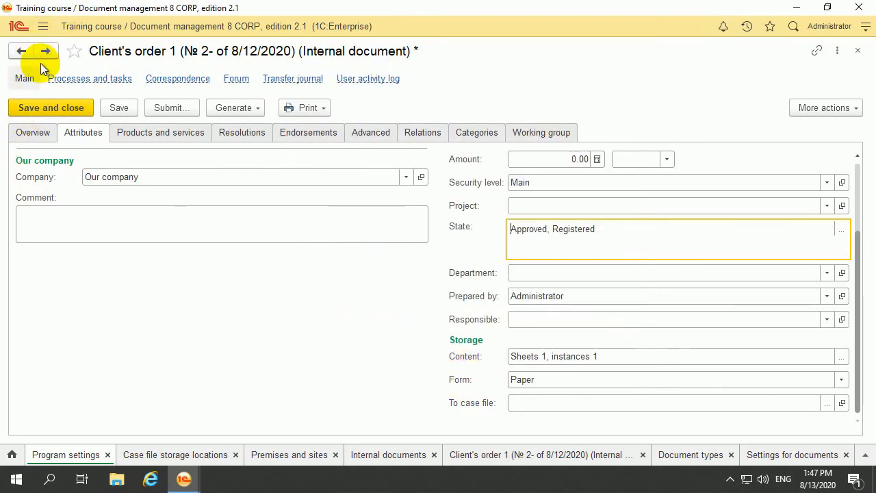
{"action": "left_click", "coordinate": [21, 51]}
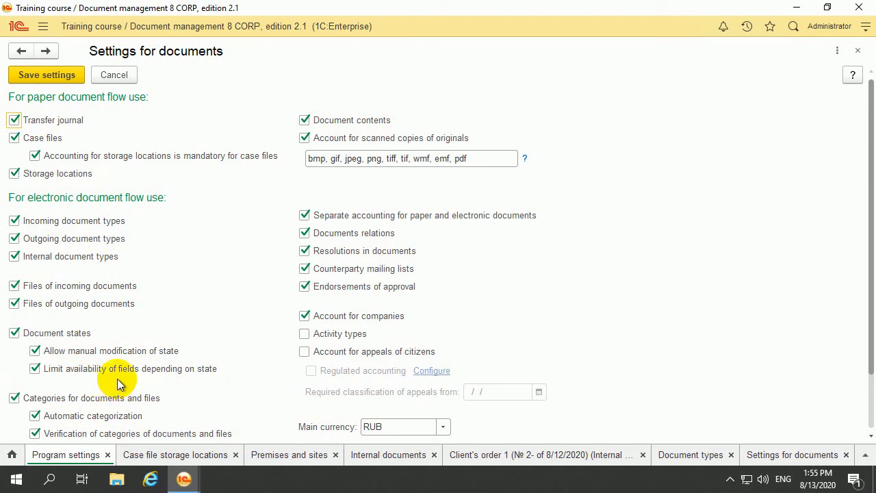
- Open the permissions settings of the Client's orders folder in the internal documents list
{"action": "left_click", "coordinate": [44, 28]}
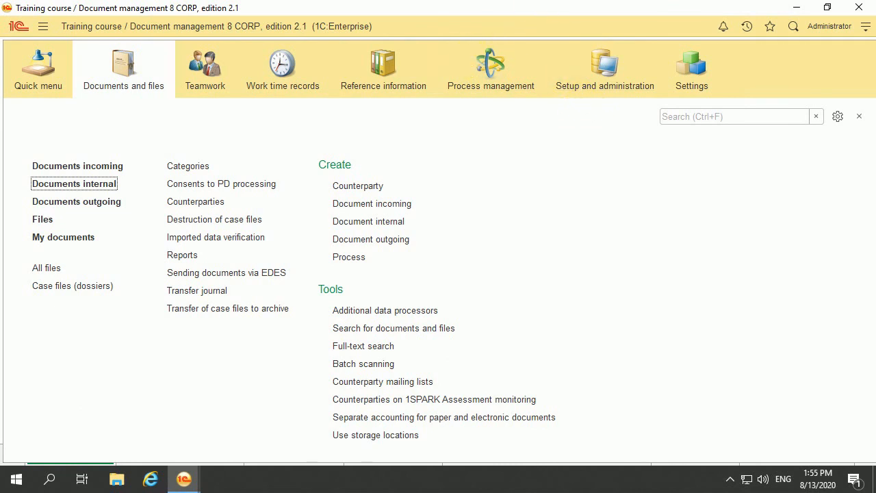
{"action": "left_click", "coordinate": [91, 185]}
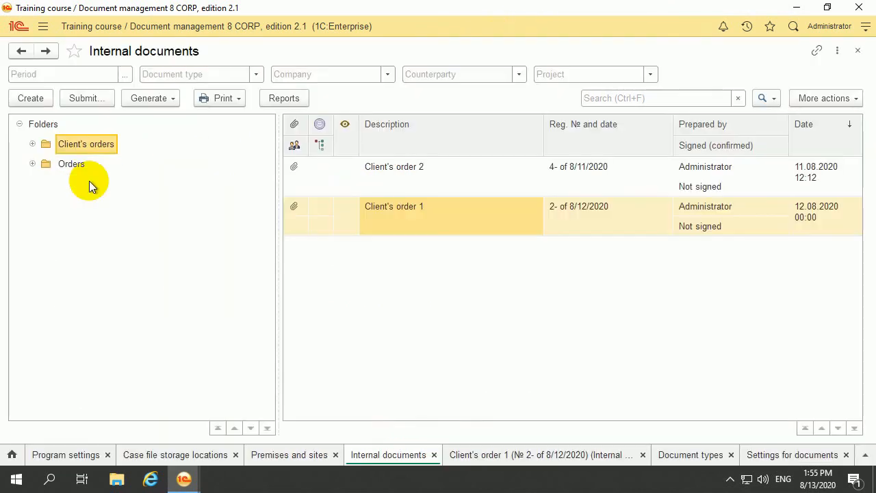
{"action": "right_click", "coordinate": [75, 149]}
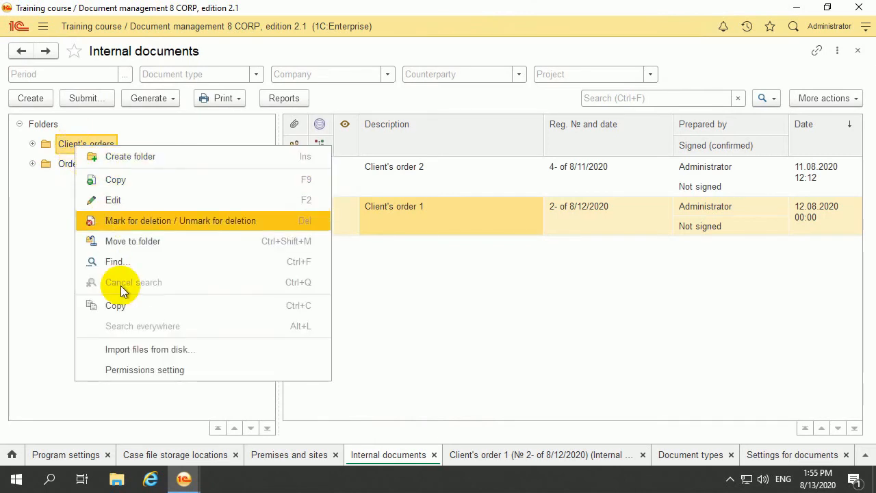
{"action": "left_click", "coordinate": [134, 373]}
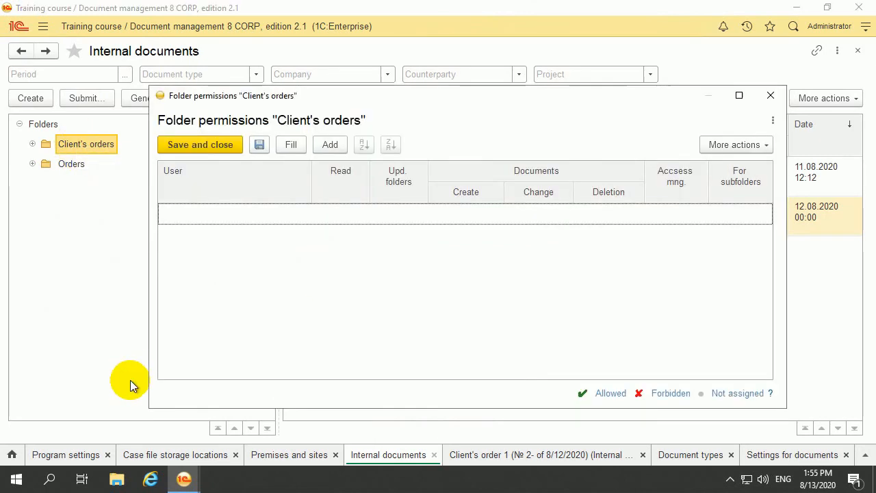
- Add the first suggested employee to the Client's orders folder permissions, allow document creation, change and deletion, and save the permissions
{"action": "left_click", "coordinate": [325, 149]}
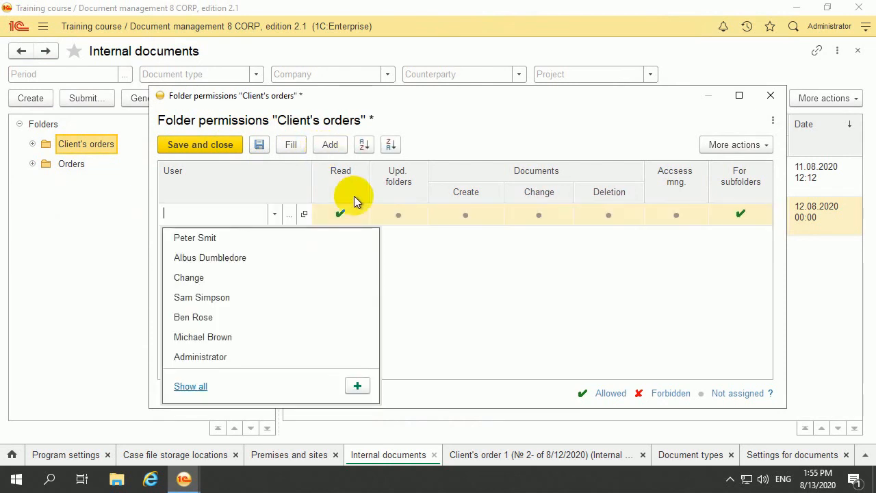
{"action": "left_click", "coordinate": [282, 239]}
{"action": "left_click", "coordinate": [465, 215]}
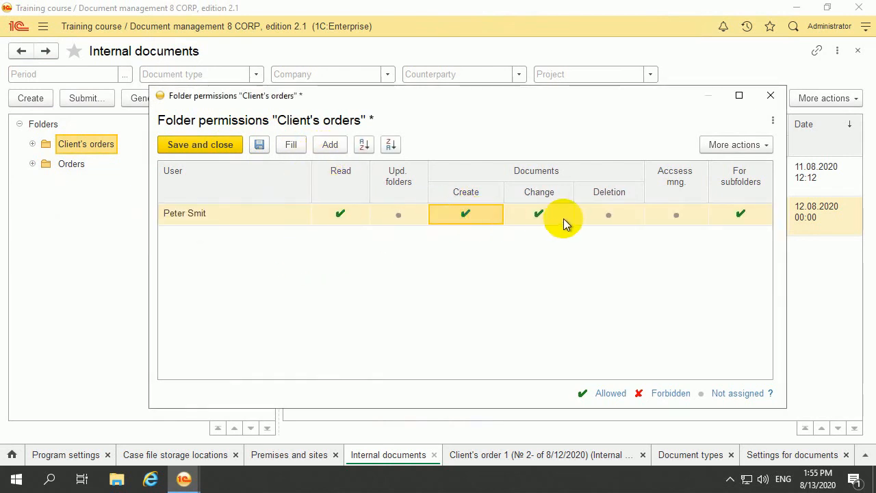
{"action": "left_click", "coordinate": [601, 215]}
{"action": "left_click", "coordinate": [216, 143]}
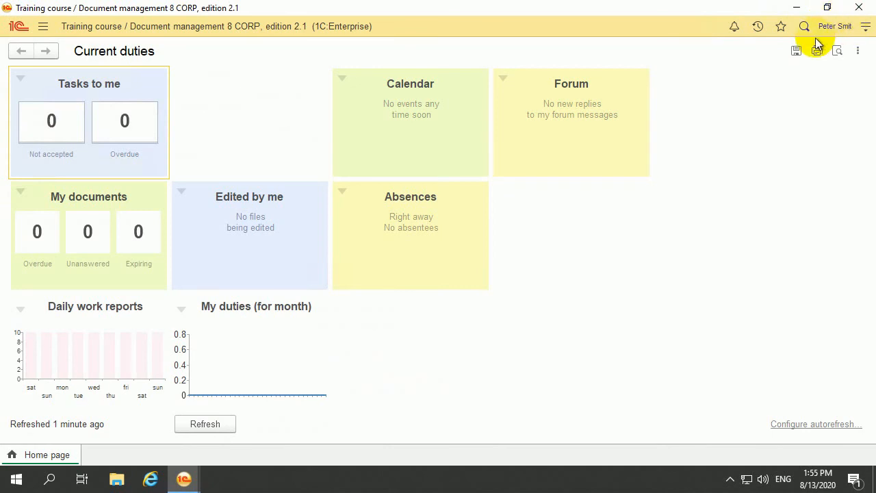
- In the employee's own session, open Client's order 1 from the internal documents and view its document state
{"action": "left_click", "coordinate": [43, 27]}
{"action": "left_click", "coordinate": [143, 92]}
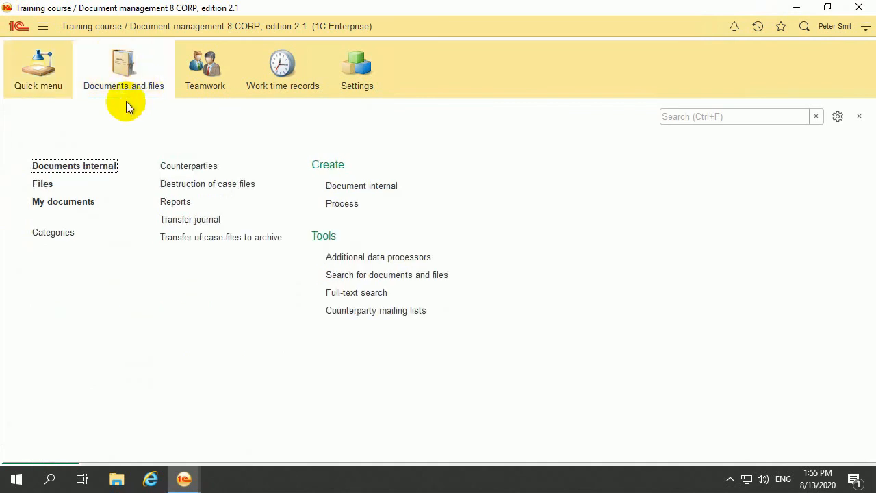
{"action": "left_click", "coordinate": [109, 202]}
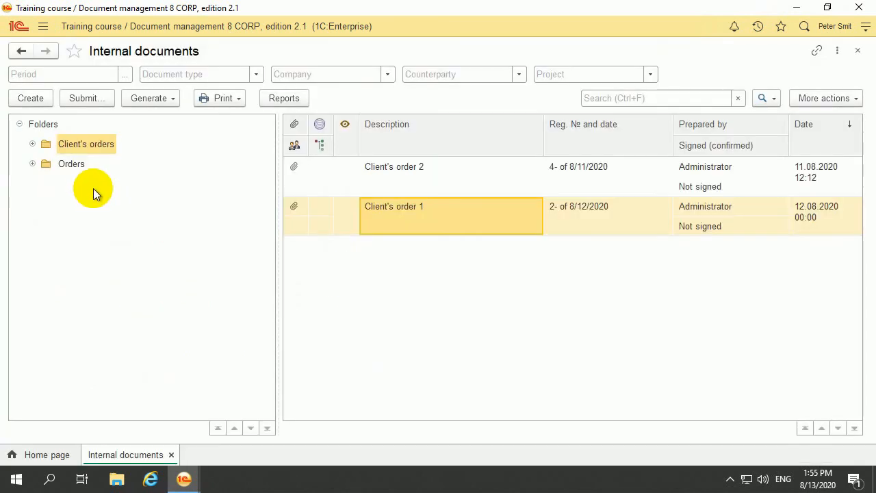
{"action": "double_click", "coordinate": [415, 221]}
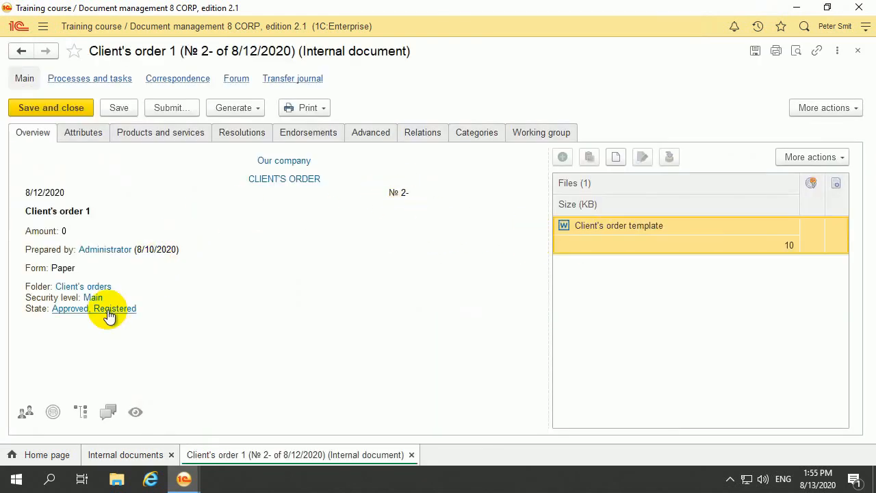
{"action": "left_click", "coordinate": [109, 309]}
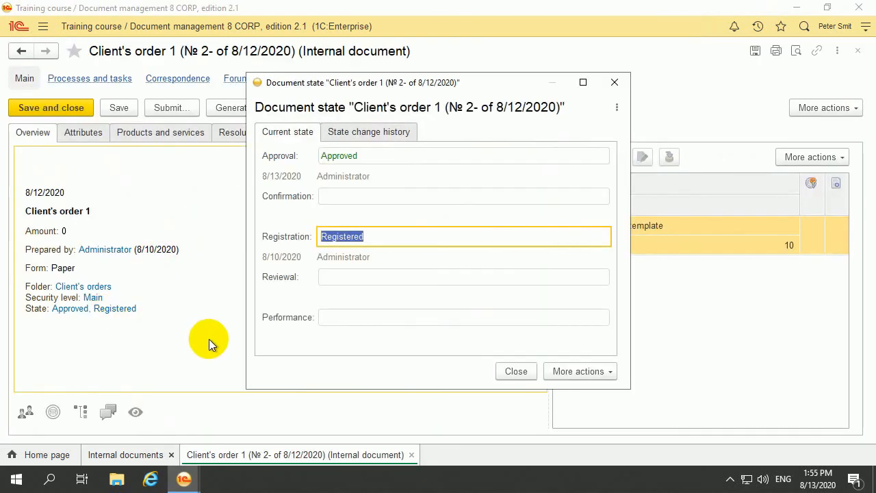
- Check whether the Approval, Confirmation, Reviewal and Performance fields are editable for this employee, then close the document state
{"action": "left_click", "coordinate": [366, 156]}
{"action": "left_click", "coordinate": [377, 198]}
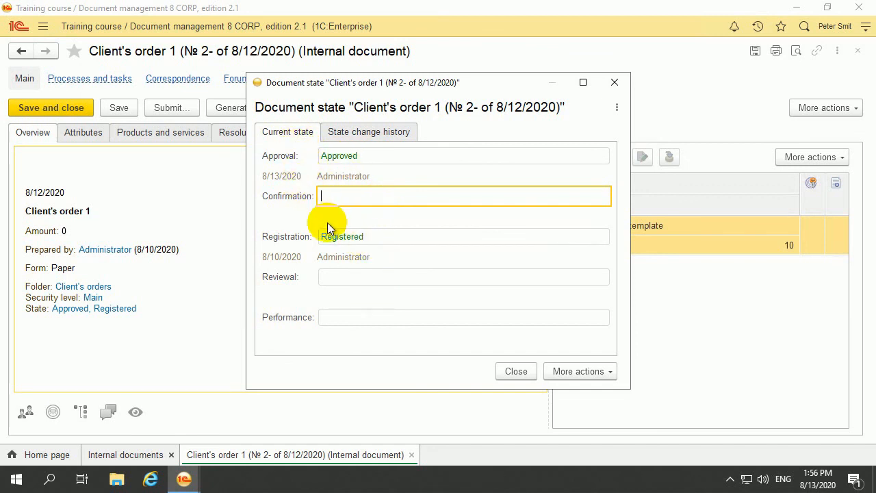
{"action": "left_click", "coordinate": [335, 281]}
{"action": "left_click", "coordinate": [339, 318]}
{"action": "left_click", "coordinate": [352, 277]}
{"action": "left_click", "coordinate": [352, 320]}
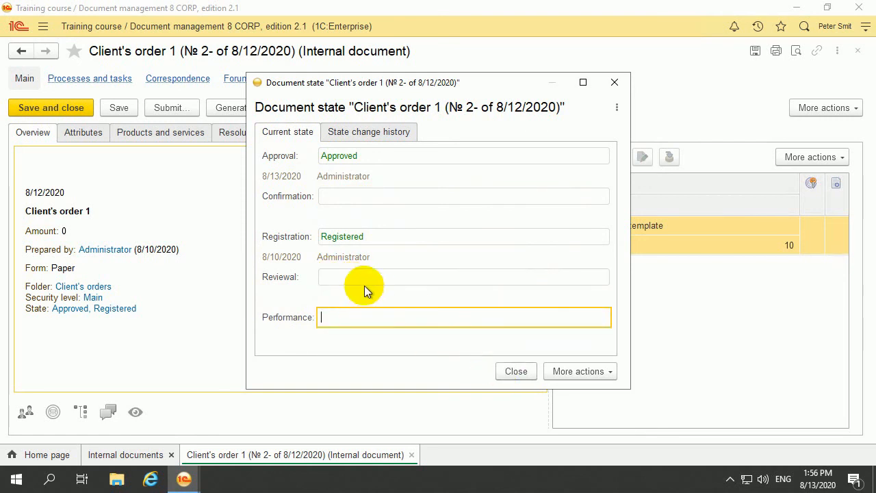
{"action": "left_click", "coordinate": [522, 373]}
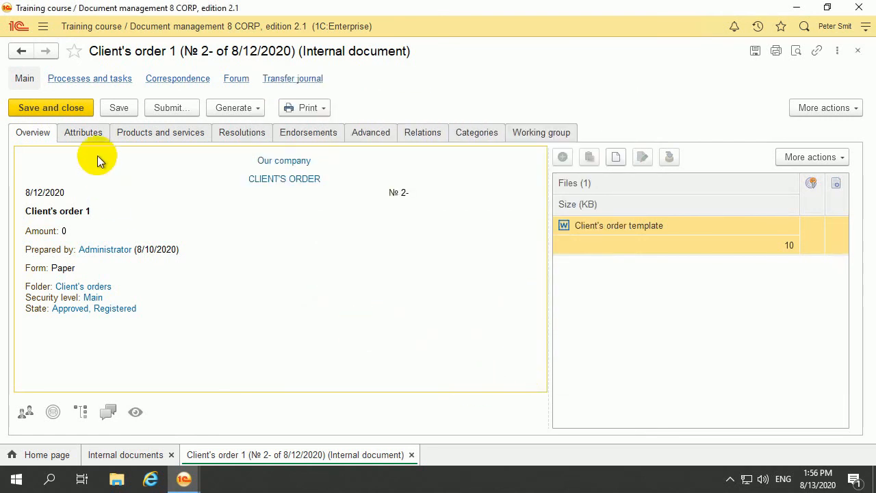
- Examine the attributes and overview of Client's order 1 to see which fields the employee can edit
{"action": "left_click", "coordinate": [91, 137]}
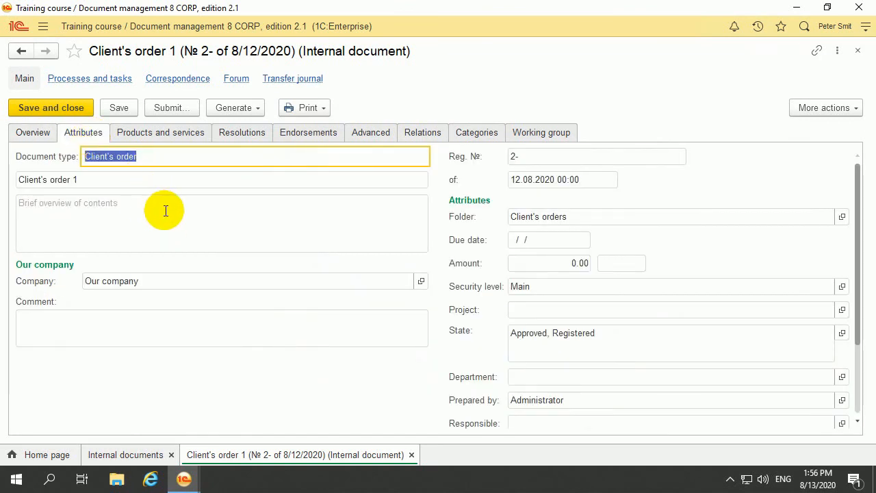
{"action": "left_click", "coordinate": [168, 207]}
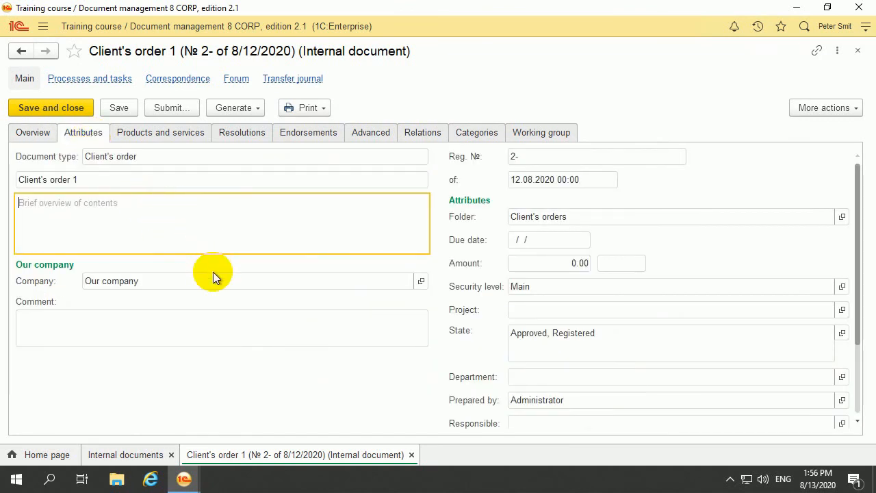
{"action": "left_click", "coordinate": [35, 132]}
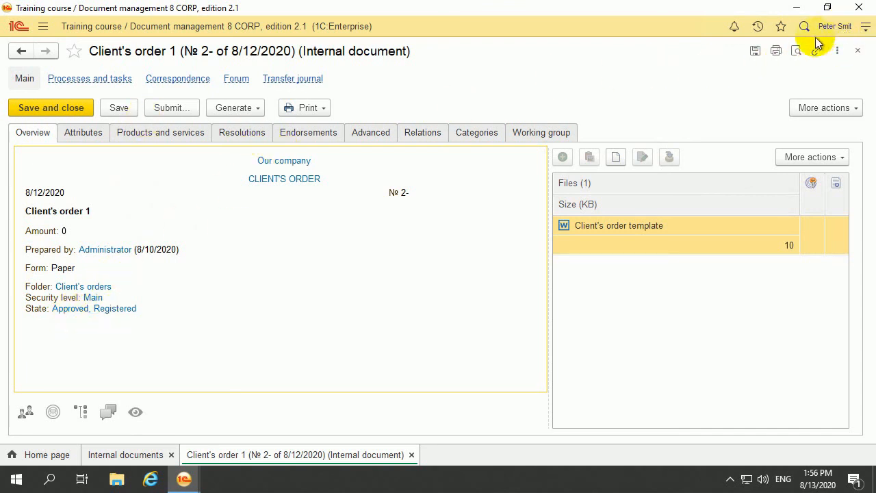
{"action": "left_click", "coordinate": [80, 135]}
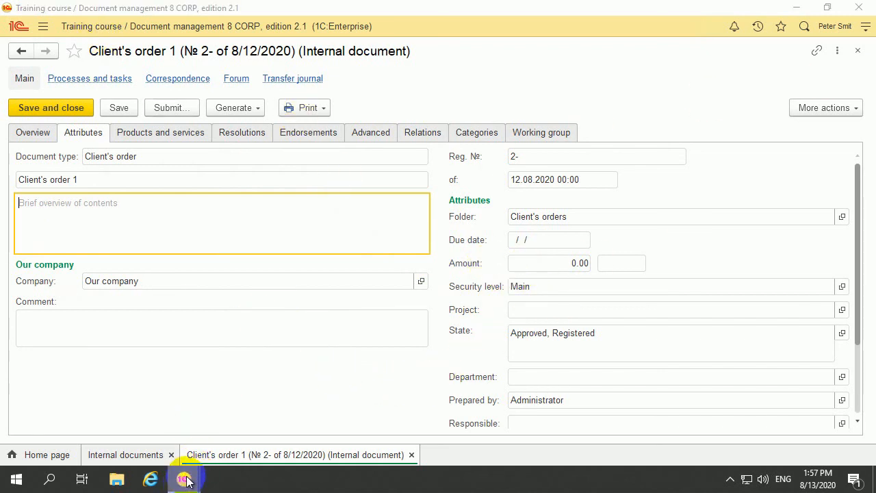
- Switch to the administrator's session and set the registration state of Client's order 1 to Draft, saving the state
{"action": "mouse_move", "coordinate": [185, 482]}
{"action": "left_click", "coordinate": [136, 444]}
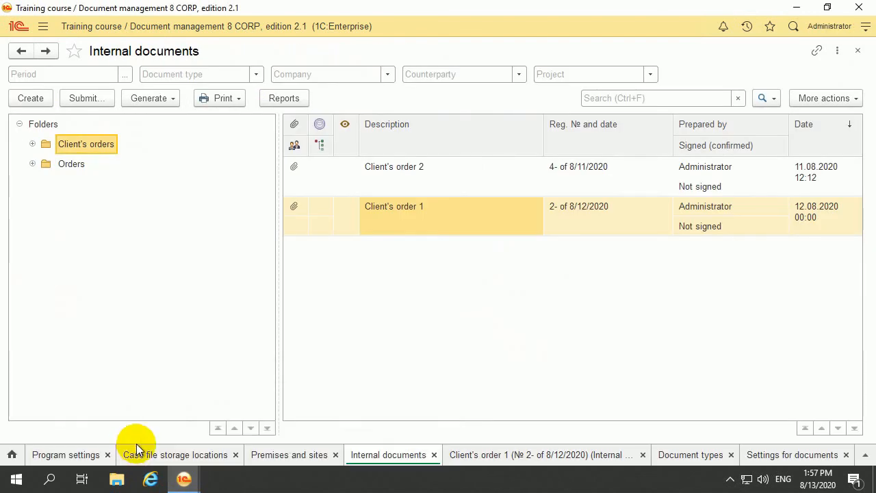
{"action": "left_click", "coordinate": [497, 215]}
{"action": "double_click", "coordinate": [497, 218]}
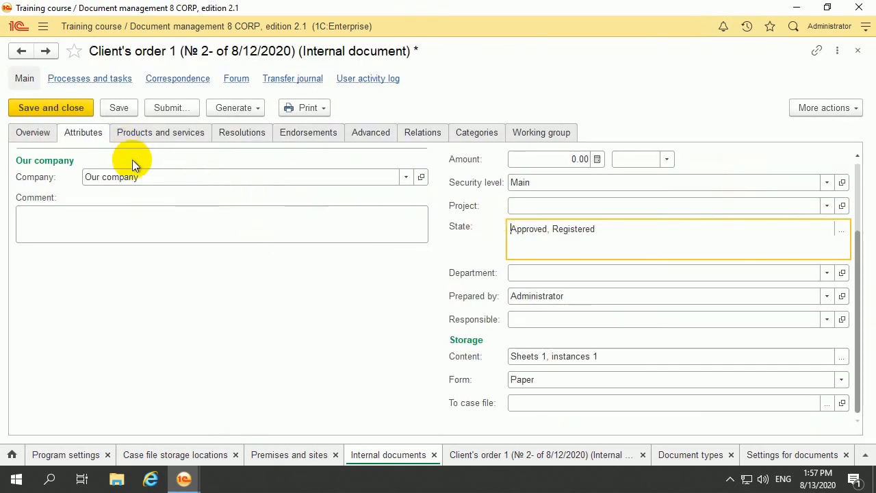
{"action": "left_click", "coordinate": [844, 333]}
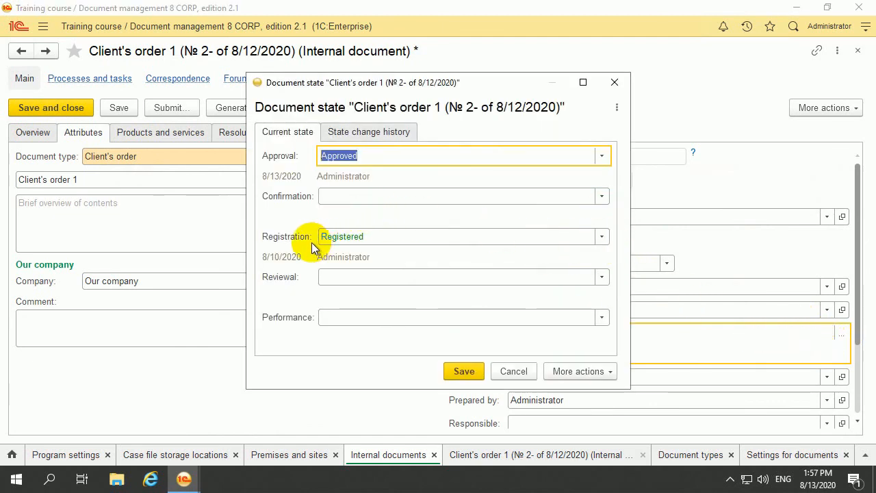
{"action": "left_click", "coordinate": [603, 238]}
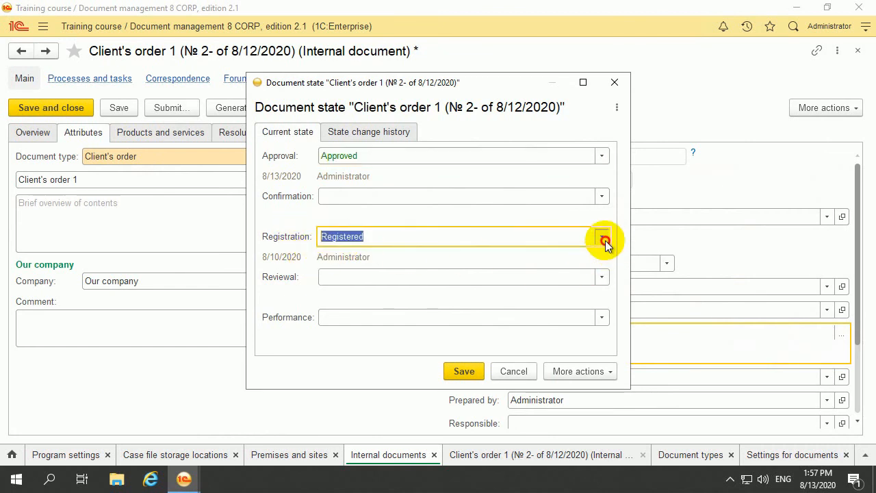
{"action": "left_click", "coordinate": [524, 258]}
{"action": "left_click", "coordinate": [465, 370]}
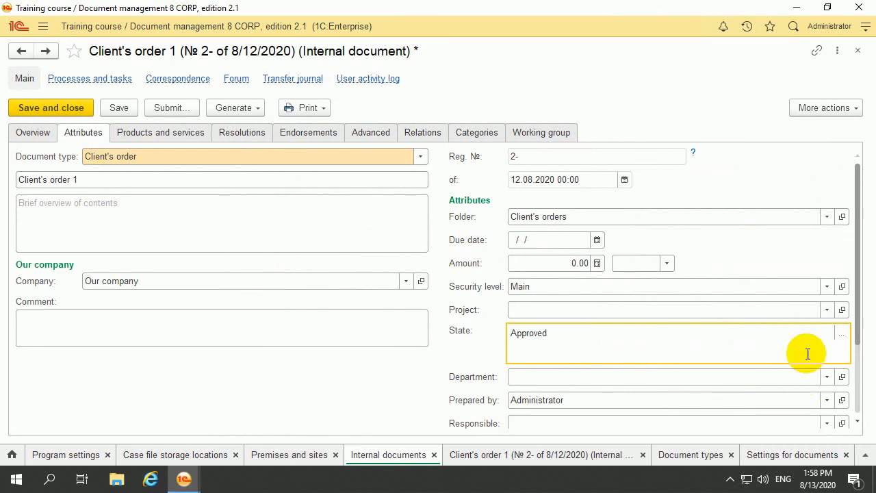
- Clear the Approval value in the document state of Client's order 1 and save the state
{"action": "left_click", "coordinate": [850, 334]}
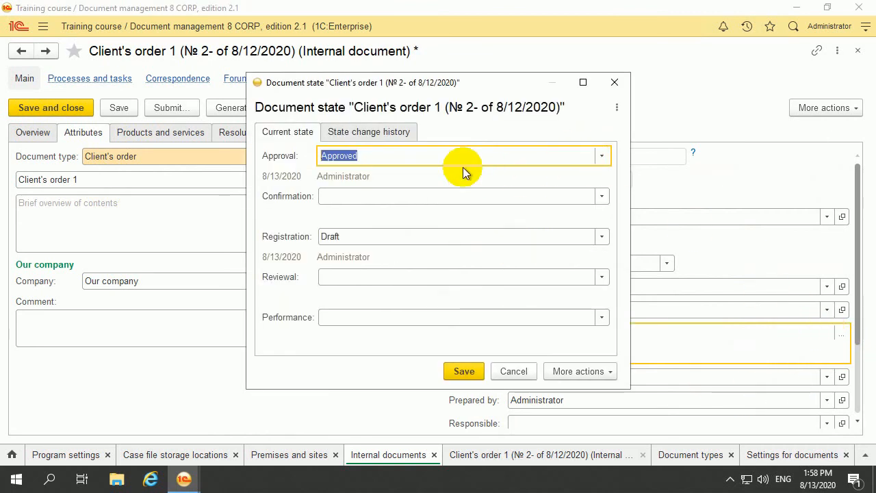
{"action": "left_click", "coordinate": [600, 158]}
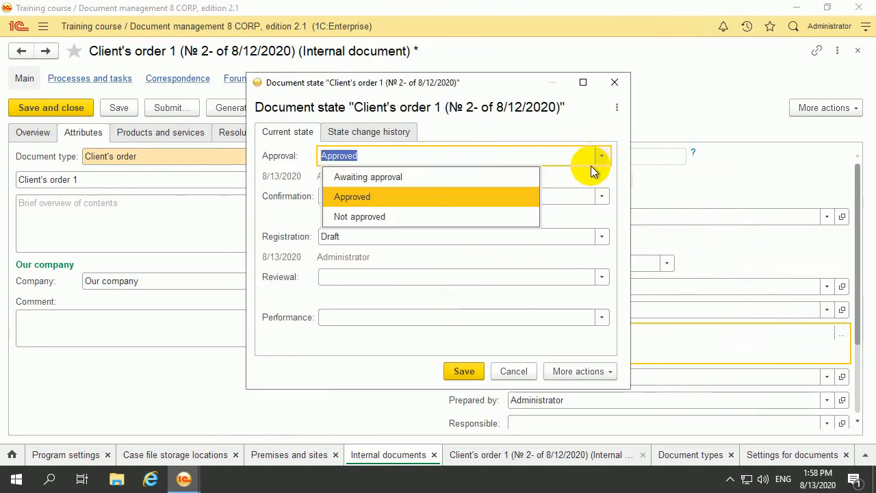
{"action": "left_click", "coordinate": [485, 179]}
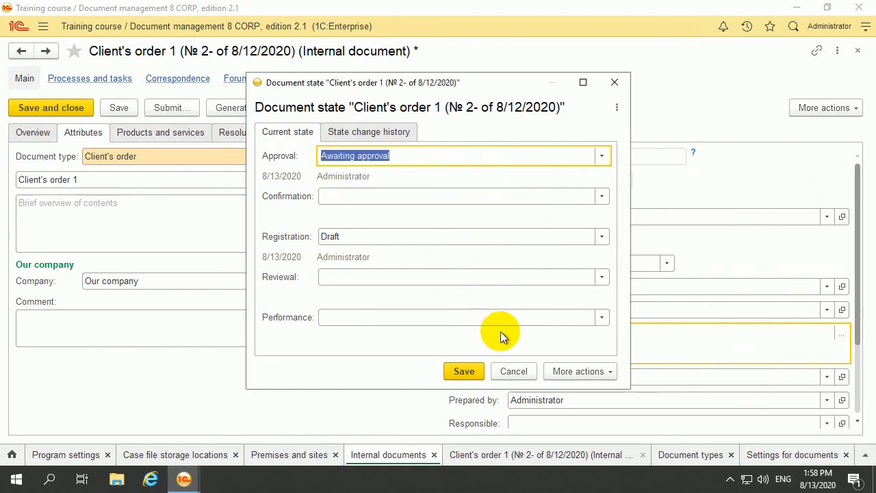
{"action": "key", "text": "BackSpace"}
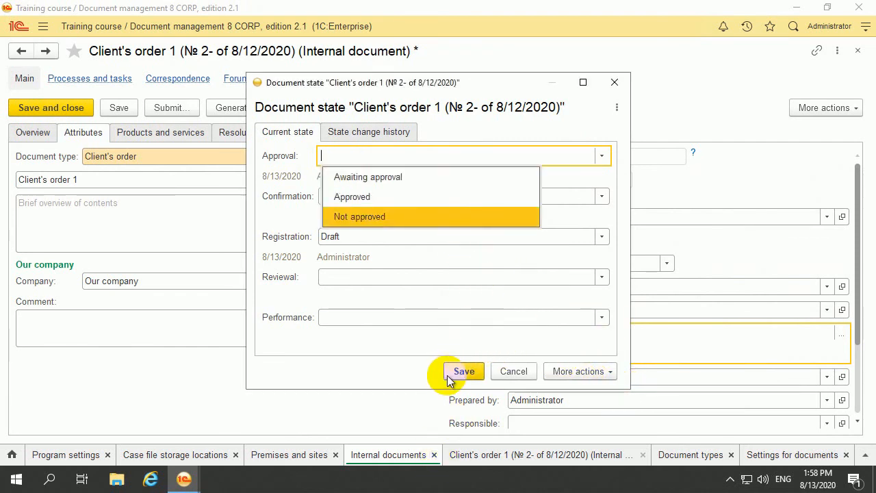
{"action": "left_click", "coordinate": [472, 429]}
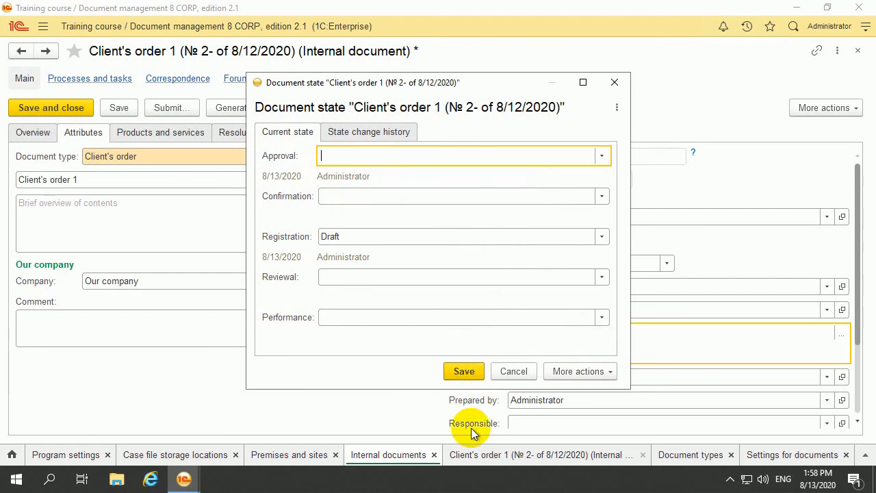
{"action": "left_click", "coordinate": [464, 372]}
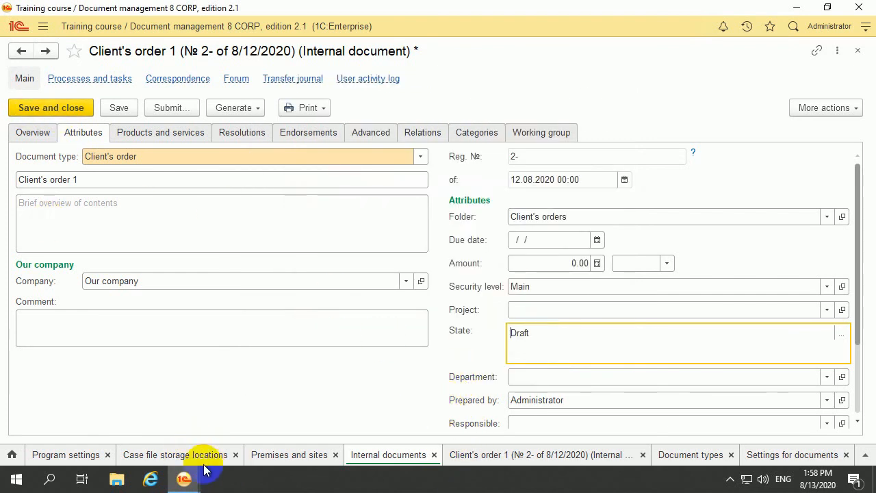
- Switch to the employee's session and return to Client's order 1 through the internal documents list
{"action": "mouse_move", "coordinate": [186, 475]}
{"action": "left_click", "coordinate": [322, 442]}
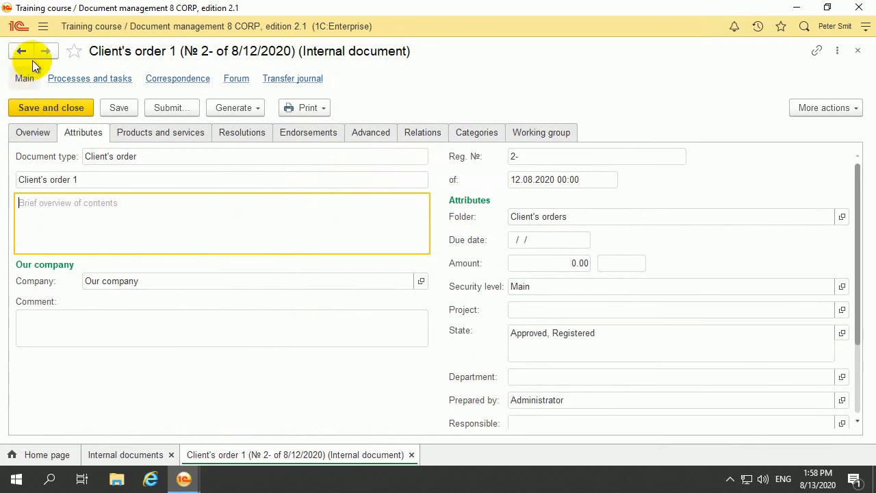
{"action": "left_click", "coordinate": [49, 30]}
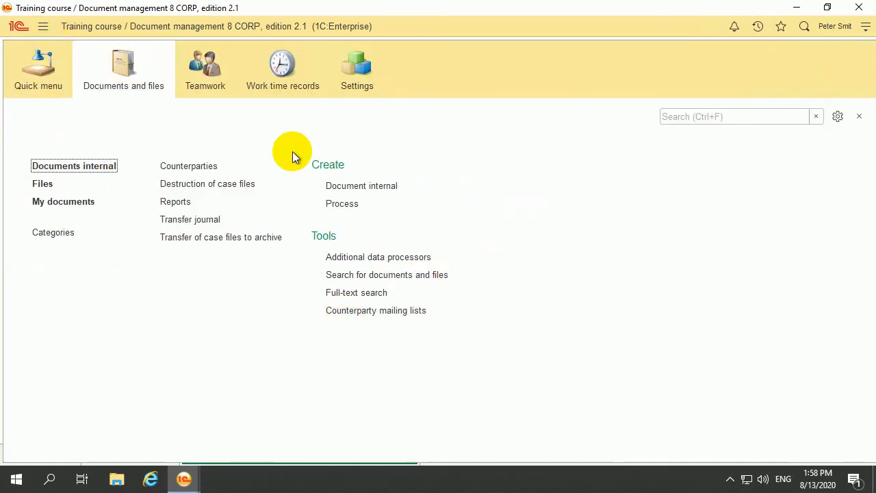
{"action": "left_click", "coordinate": [93, 167]}
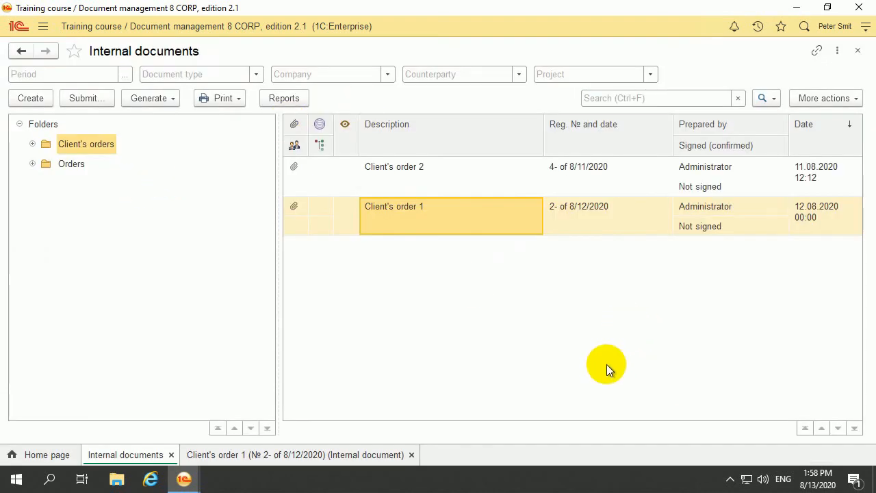
{"action": "left_click", "coordinate": [805, 95]}
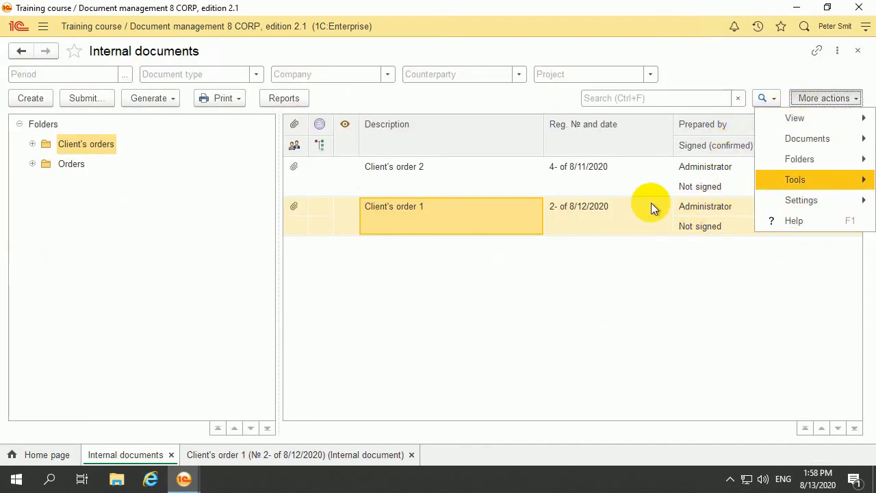
{"action": "left_click", "coordinate": [432, 225]}
{"action": "double_click", "coordinate": [432, 225]}
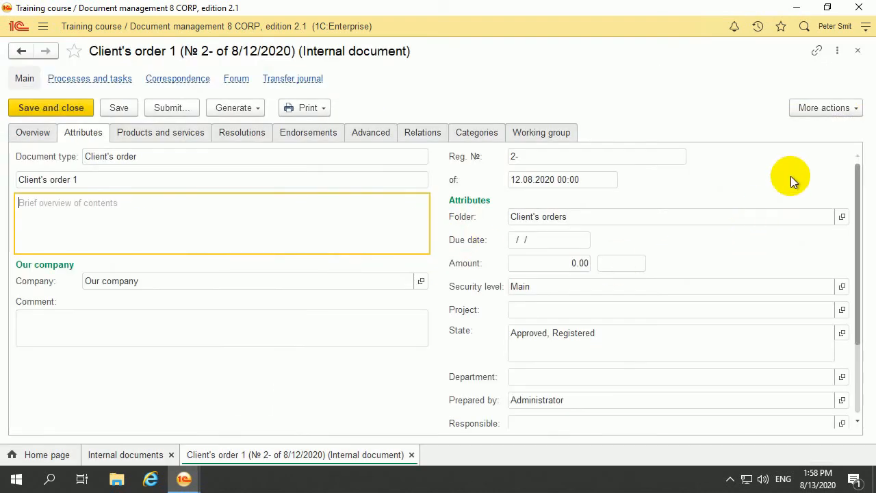
- Examine the attributes, overview and available actions of Client's order 1 for its current state and a way to refresh it
{"action": "left_click", "coordinate": [804, 108]}
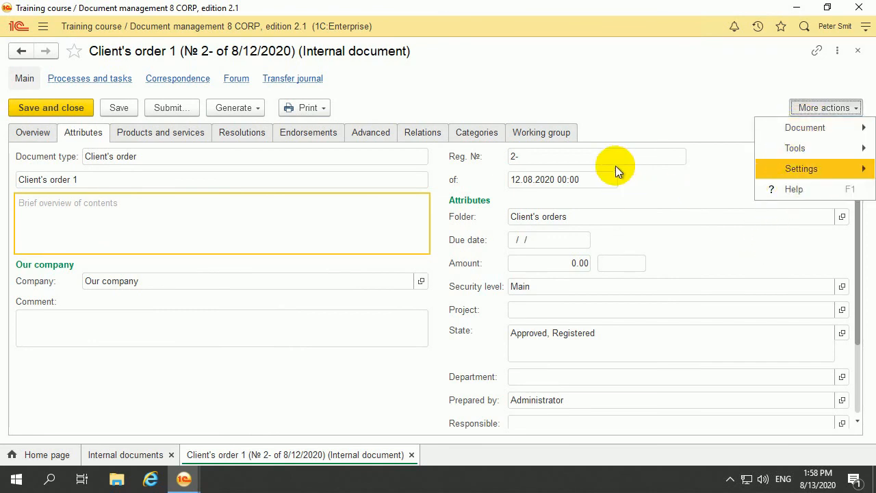
{"action": "left_click", "coordinate": [151, 240]}
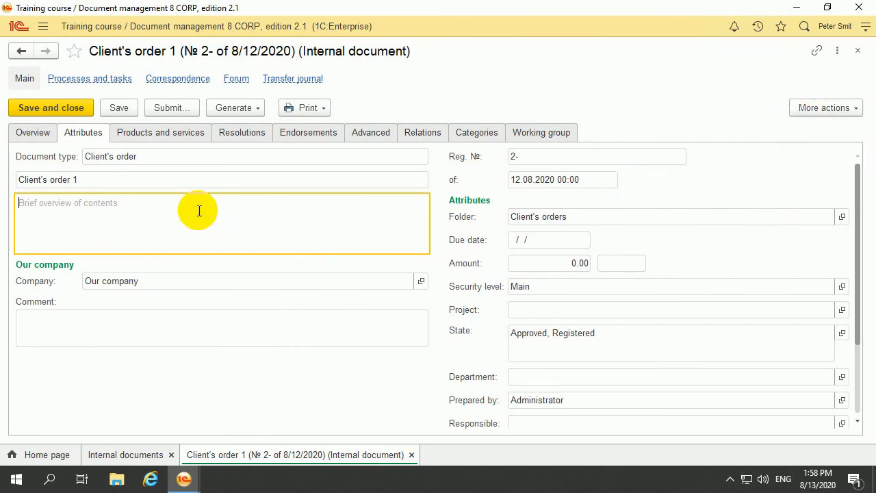
{"action": "left_click", "coordinate": [42, 134]}
{"action": "left_click", "coordinate": [838, 157]}
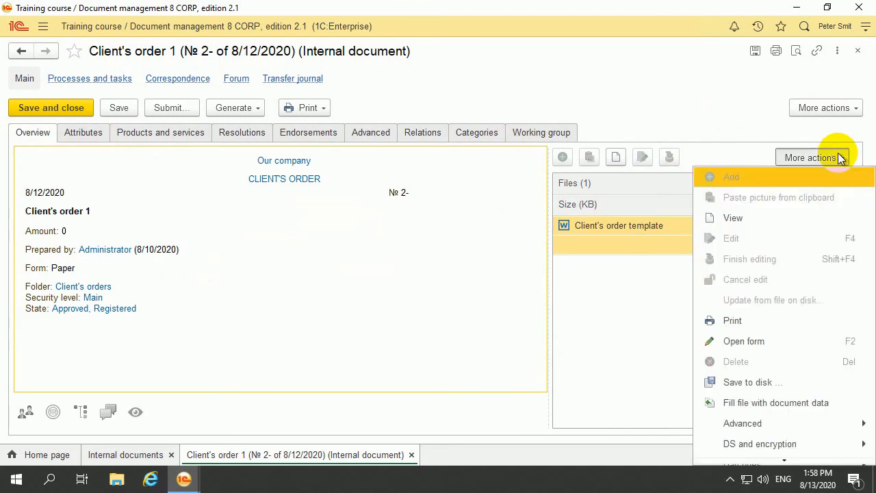
{"action": "scroll", "coordinate": [787, 411], "scroll_direction": "down", "scroll_amount": 1}
{"action": "left_click", "coordinate": [791, 427]}
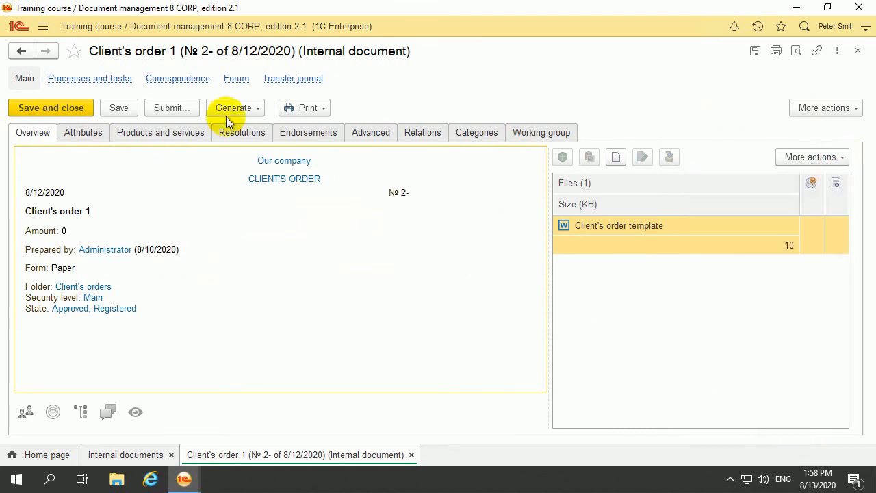
{"action": "left_click", "coordinate": [96, 131]}
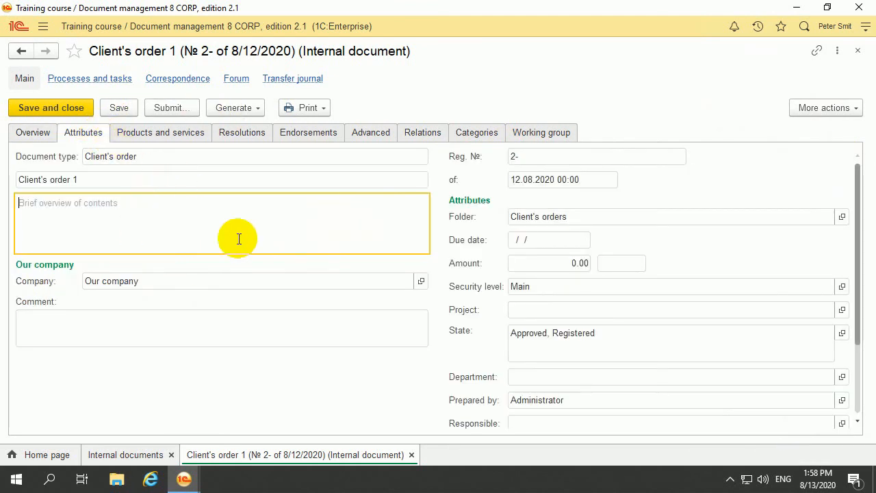
{"action": "left_click", "coordinate": [318, 238]}
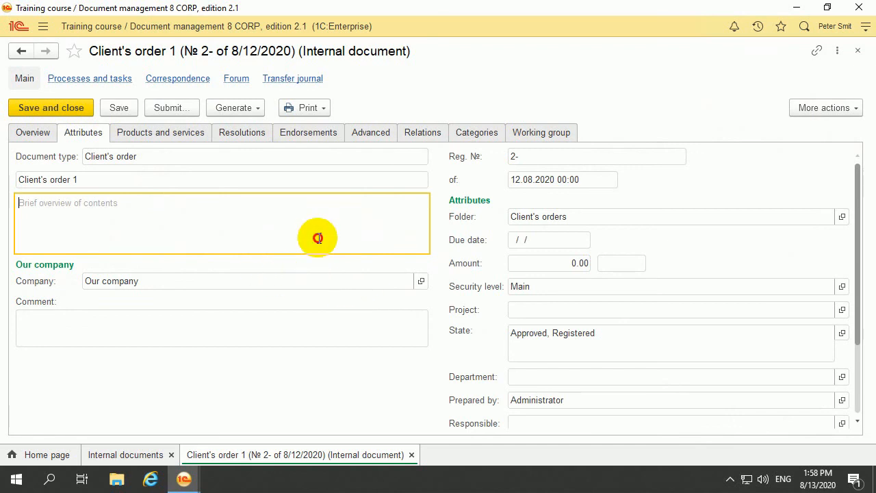
{"action": "left_click", "coordinate": [602, 332]}
- Close Client's order 1 and reopen it from the internal documents list to reload its data
{"action": "left_click", "coordinate": [856, 52]}
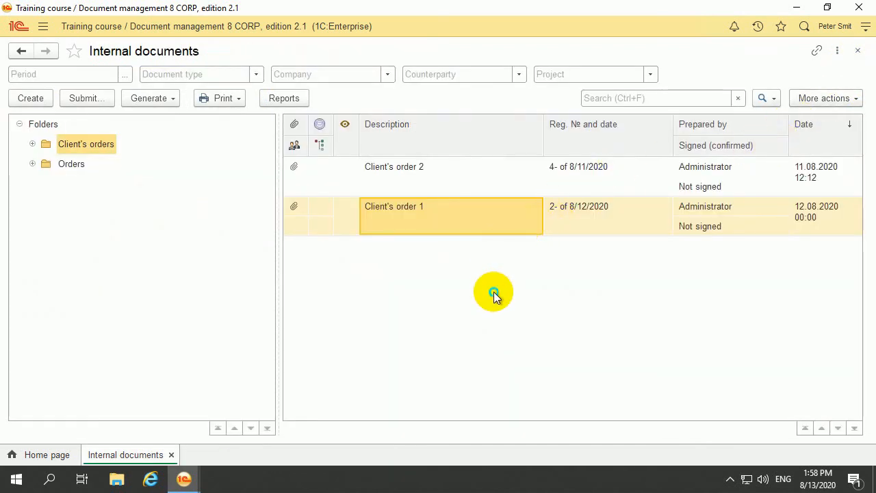
{"action": "right_click", "coordinate": [493, 291]}
{"action": "left_click", "coordinate": [611, 460]}
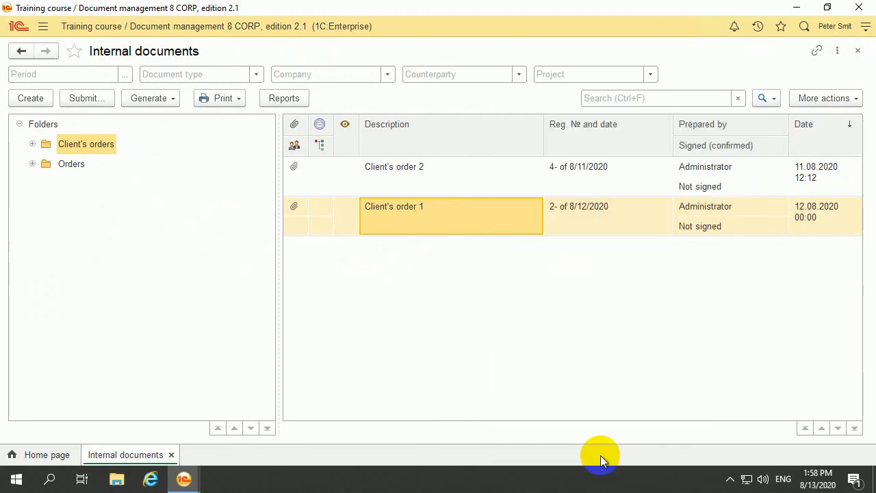
{"action": "double_click", "coordinate": [497, 237]}
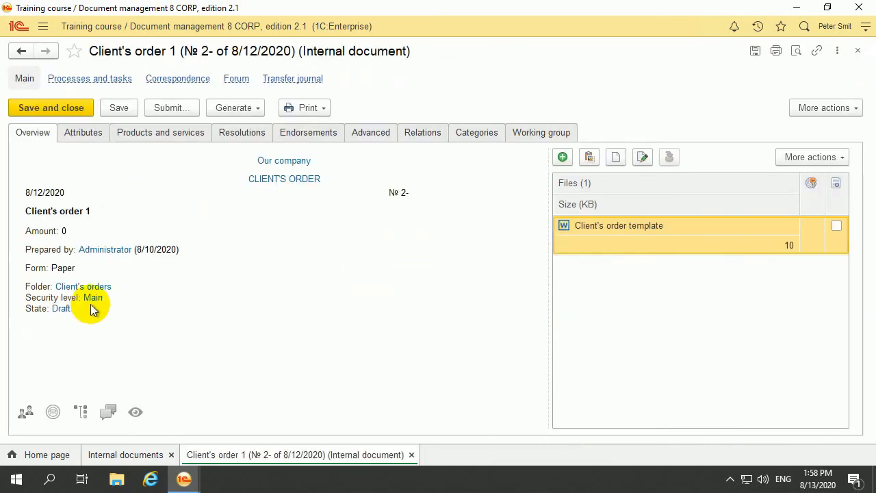
- Try to edit the brief overview of contents in the attributes of Client's order 1, cancelling the edit conflict
{"action": "left_click", "coordinate": [103, 134]}
{"action": "left_click", "coordinate": [116, 237]}
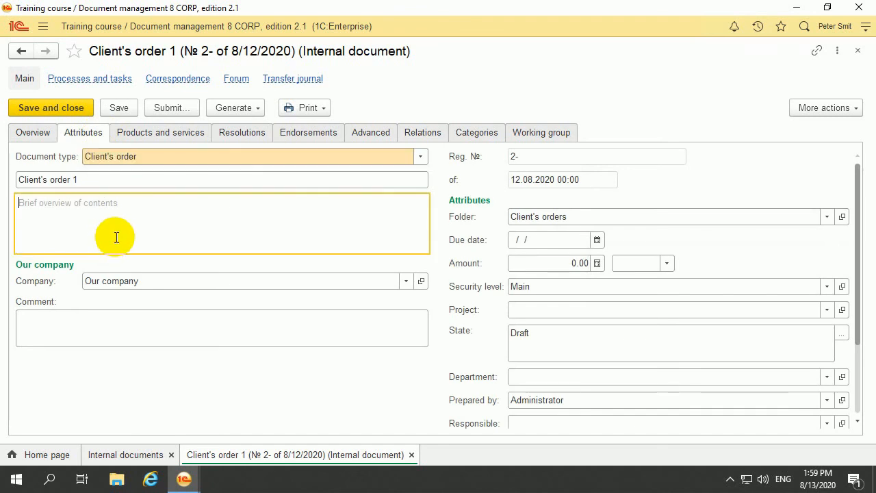
{"action": "key", "text": "space"}
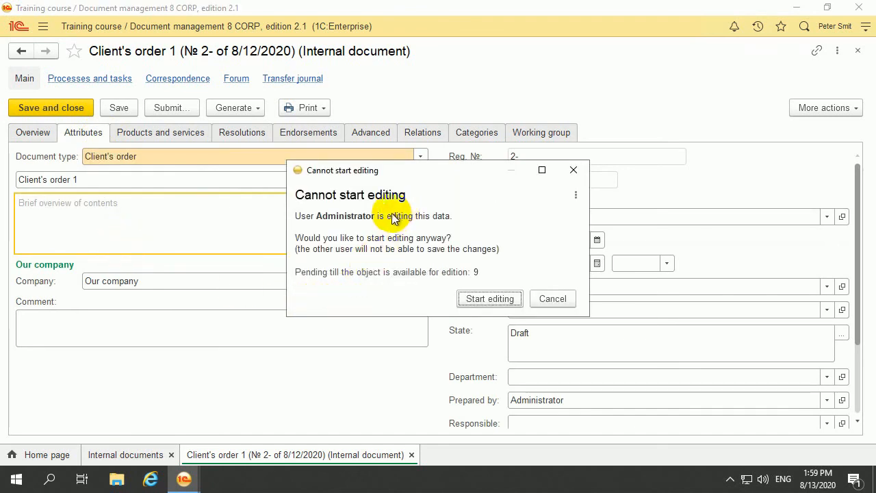
{"action": "left_click", "coordinate": [547, 299]}
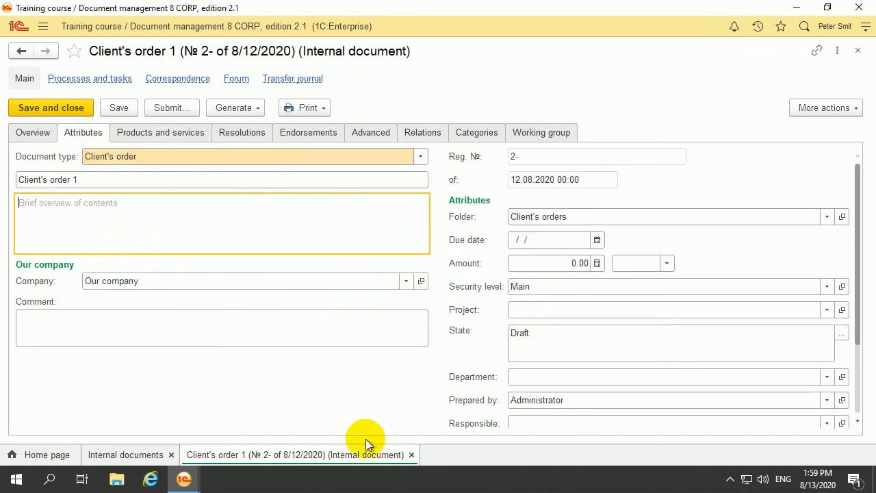
- Switch to the administrator's session and save and close Client's order 1
{"action": "mouse_move", "coordinate": [193, 477]}
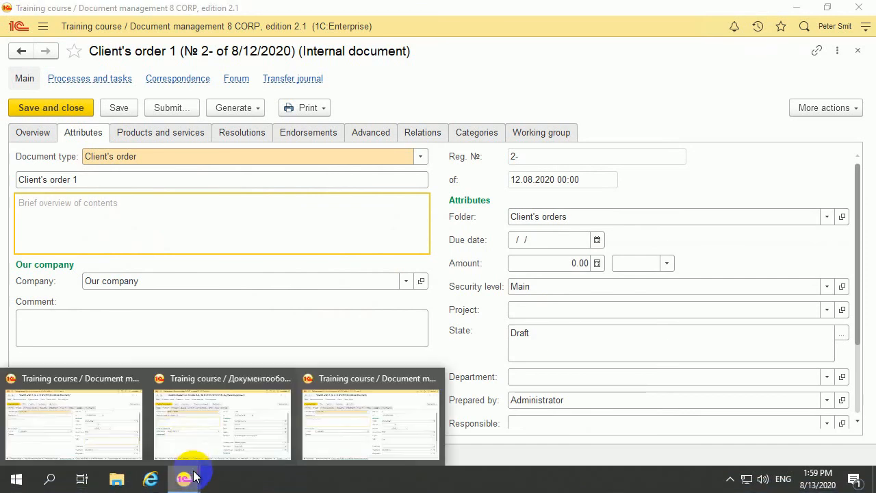
{"action": "left_click", "coordinate": [123, 430]}
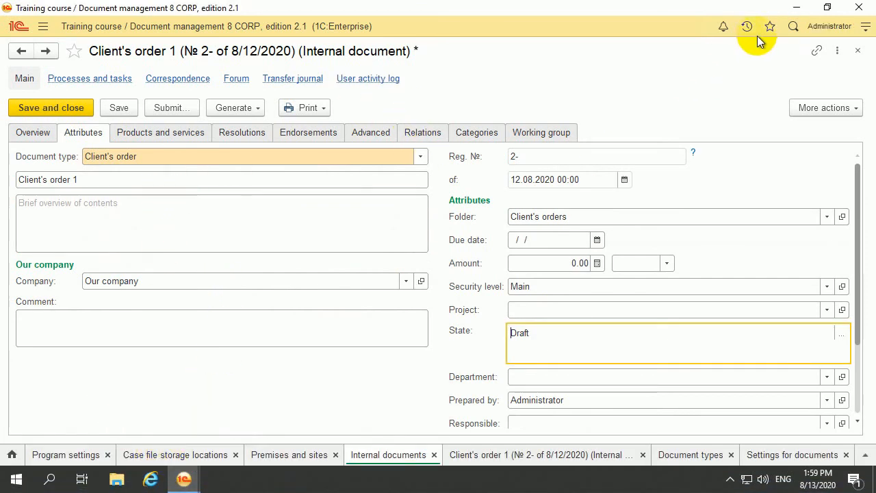
{"action": "left_click", "coordinate": [78, 107]}
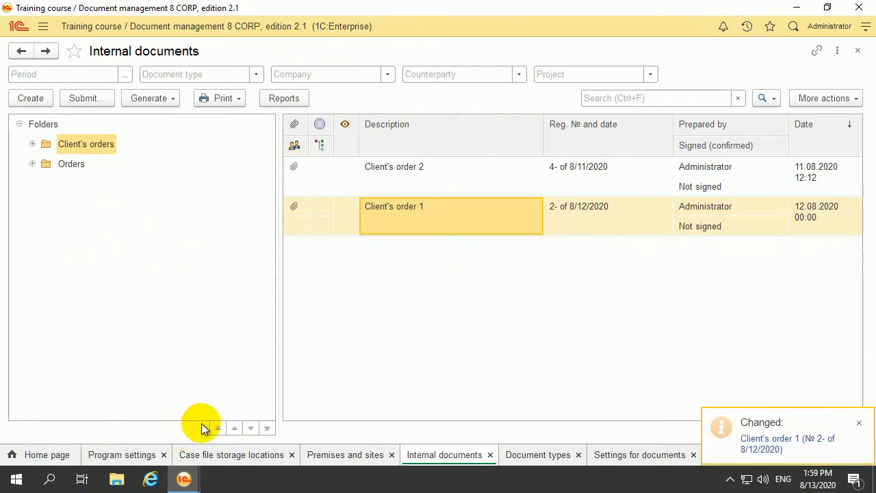
- Switch to the employee's session, start editing the brief overview of Client's order 1 and reread the changed data
{"action": "left_click", "coordinate": [184, 479]}
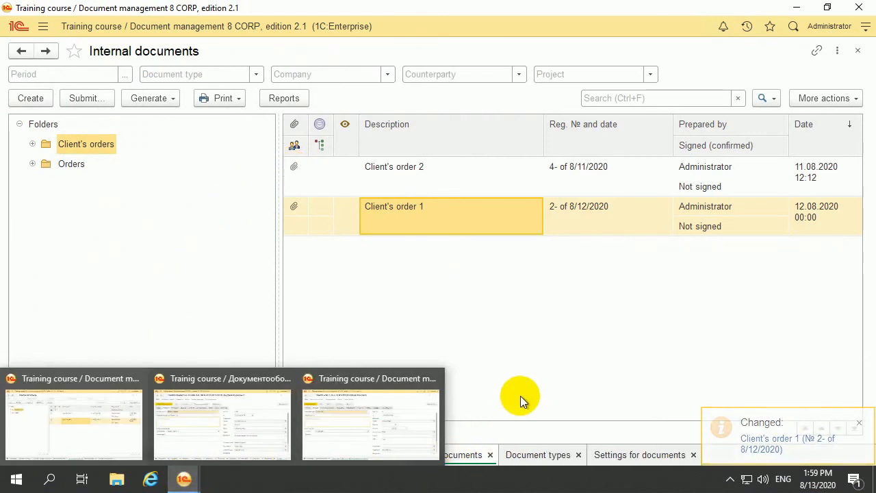
{"action": "left_click", "coordinate": [184, 479]}
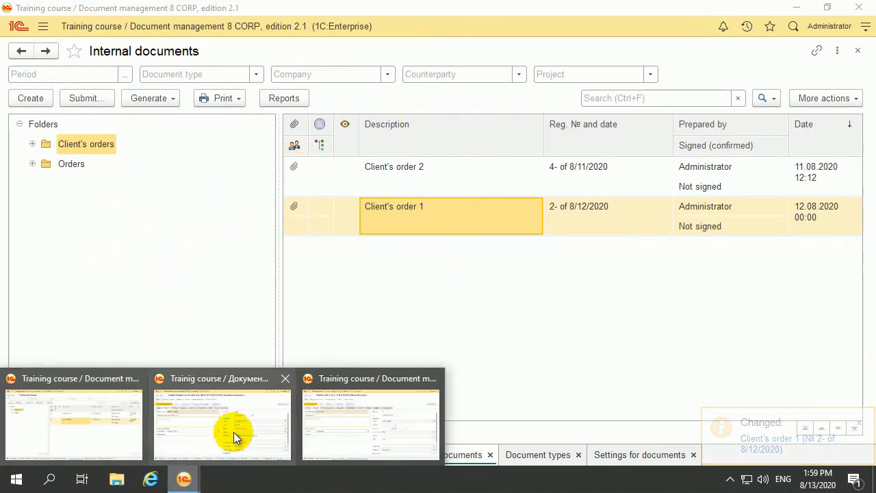
{"action": "left_click", "coordinate": [333, 420]}
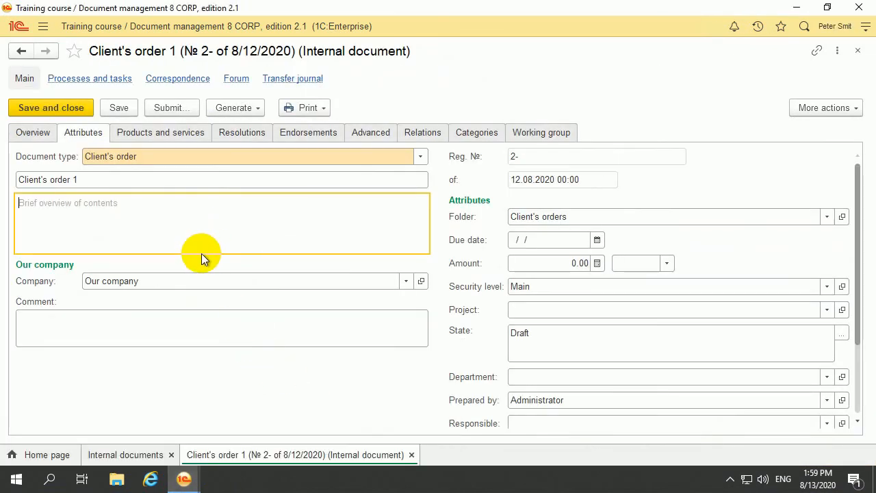
{"action": "key", "text": "space"}
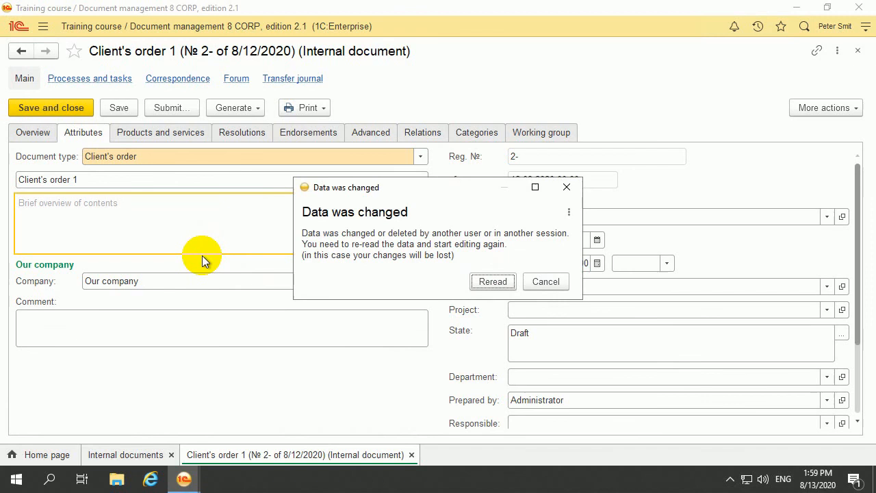
{"action": "left_click", "coordinate": [494, 282]}
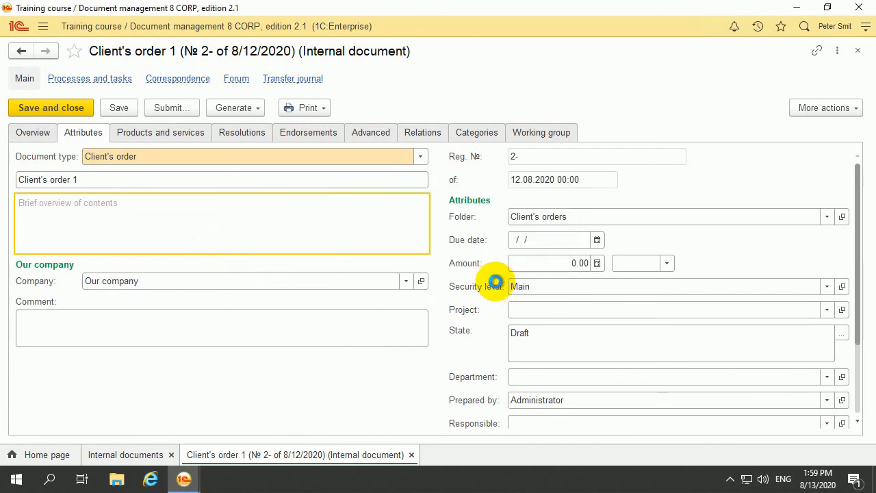
- Test text entry in the brief overview of contents, then save and close Client's order 1
{"action": "type", "text": "fdff"}
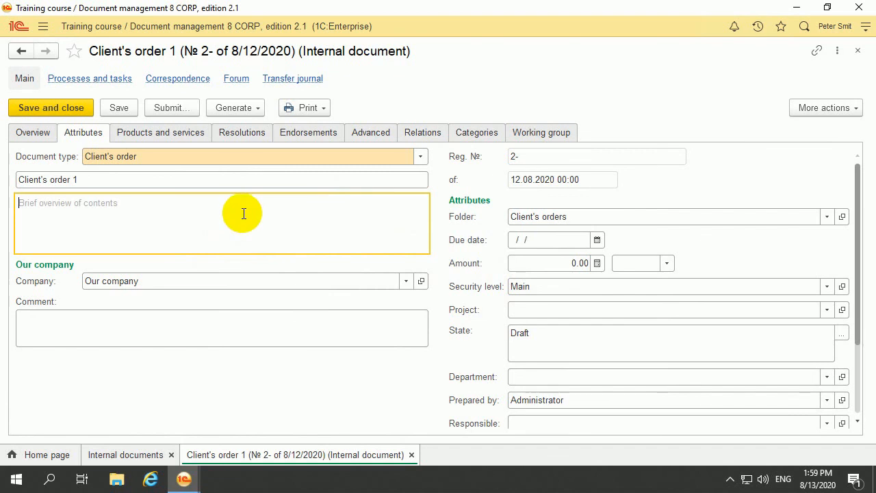
{"action": "left_click", "coordinate": [26, 110]}
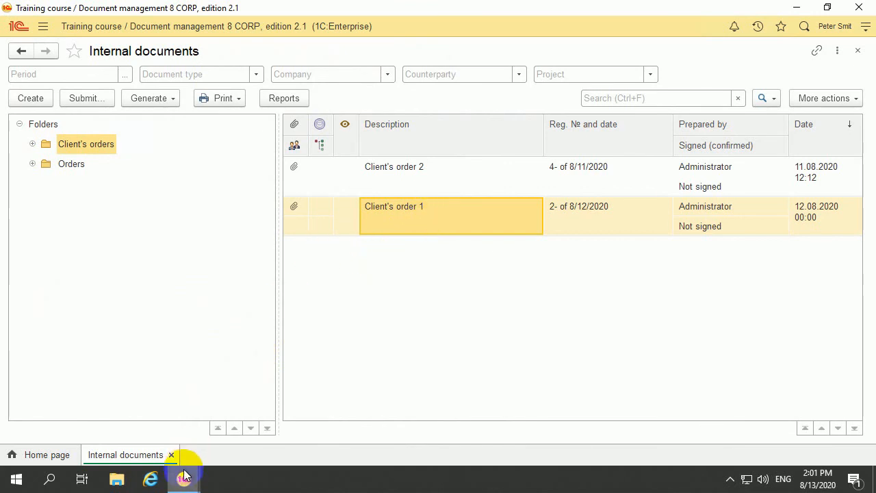
- Switch to the administrator's session and open the document state of Client's order 1
{"action": "mouse_move", "coordinate": [183, 477]}
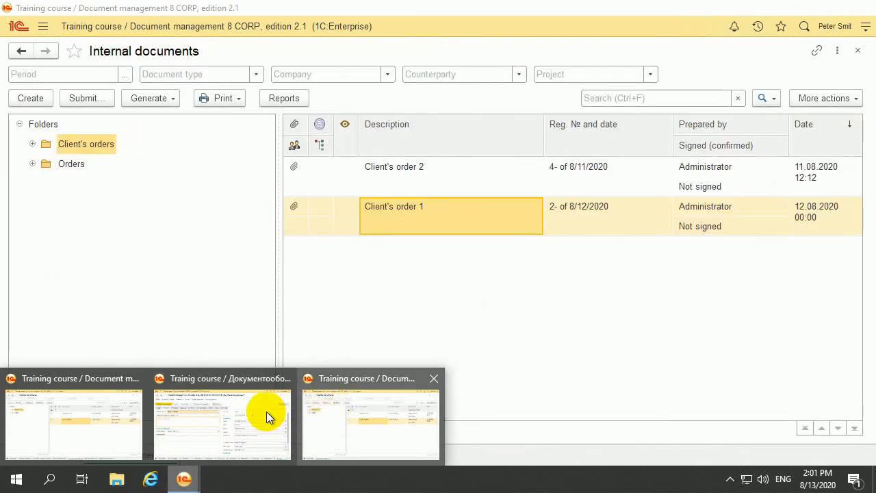
{"action": "left_click", "coordinate": [80, 423]}
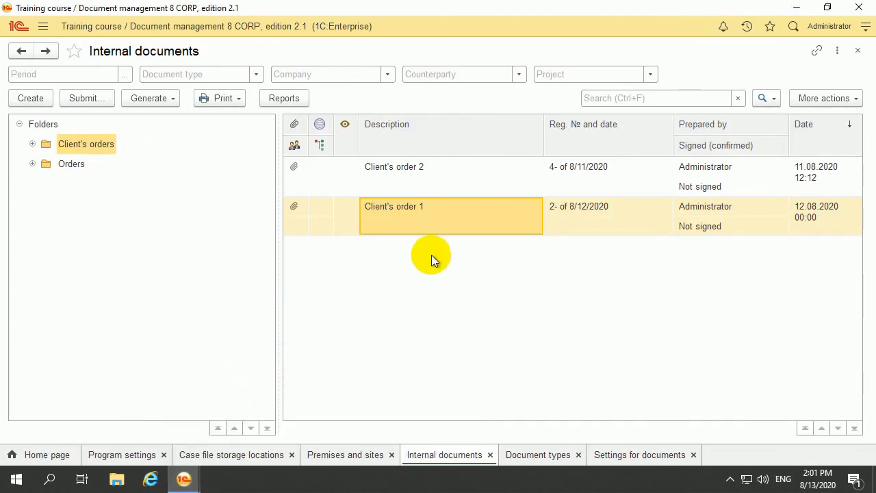
{"action": "double_click", "coordinate": [413, 221]}
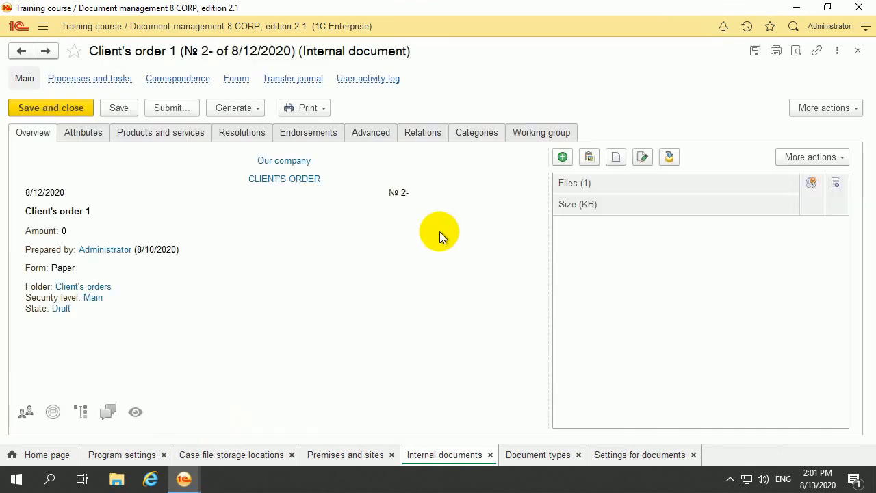
{"action": "left_click", "coordinate": [60, 308]}
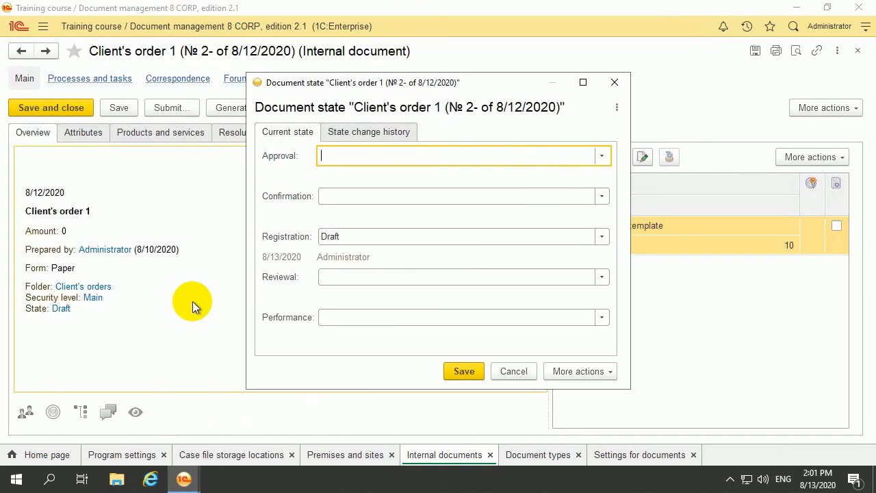
- Look through the Registration state options, set Approval to Approved, save the state, and save and close Client's order 1
{"action": "left_click", "coordinate": [602, 240]}
{"action": "left_click", "coordinate": [602, 240]}
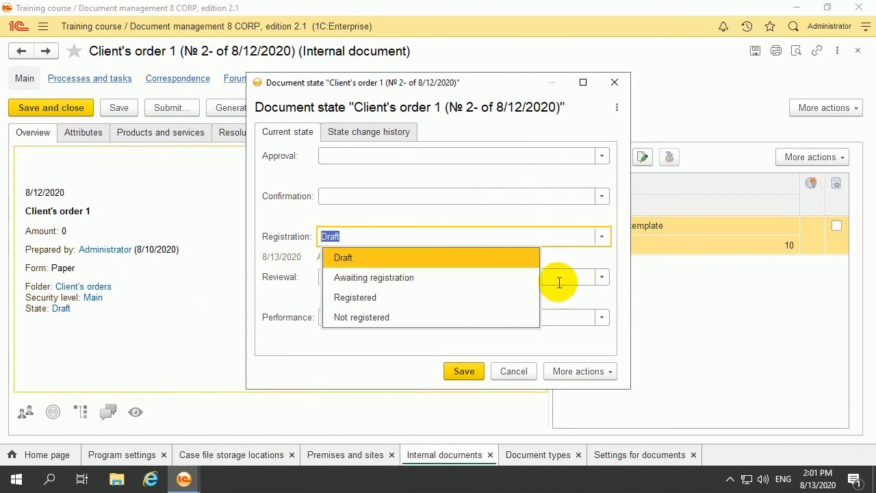
{"action": "left_click", "coordinate": [602, 156]}
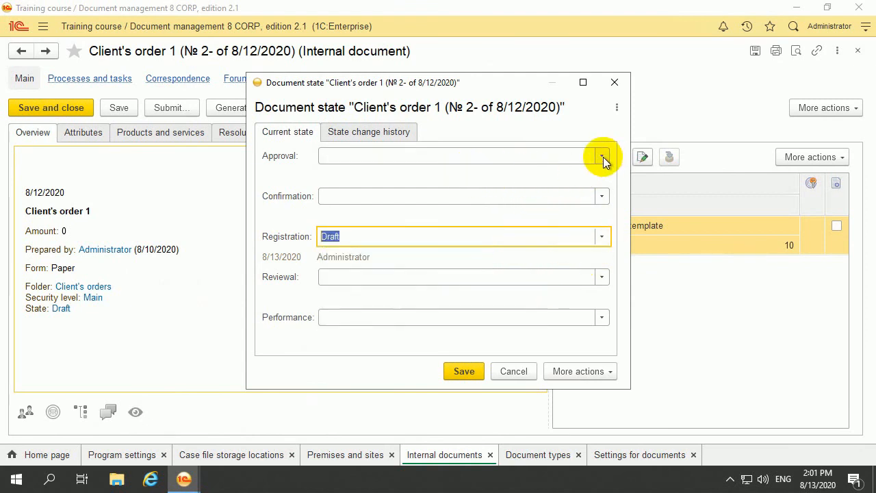
{"action": "left_click", "coordinate": [602, 156]}
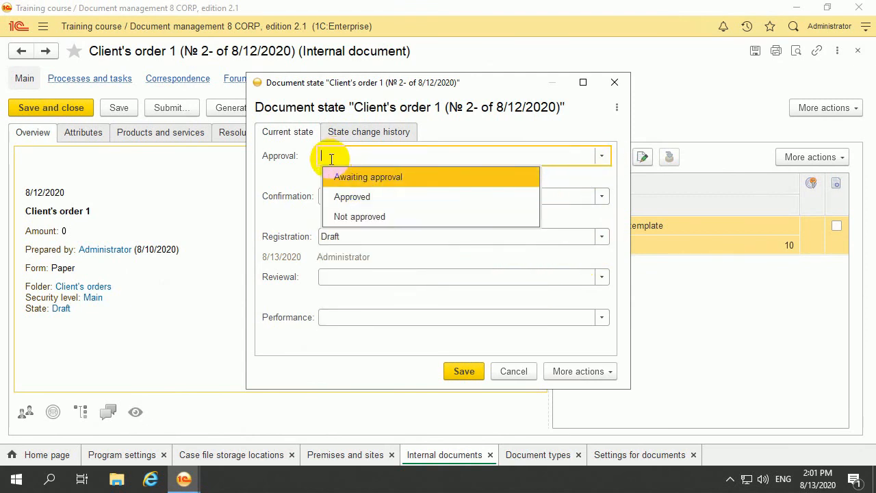
{"action": "left_click", "coordinate": [447, 198]}
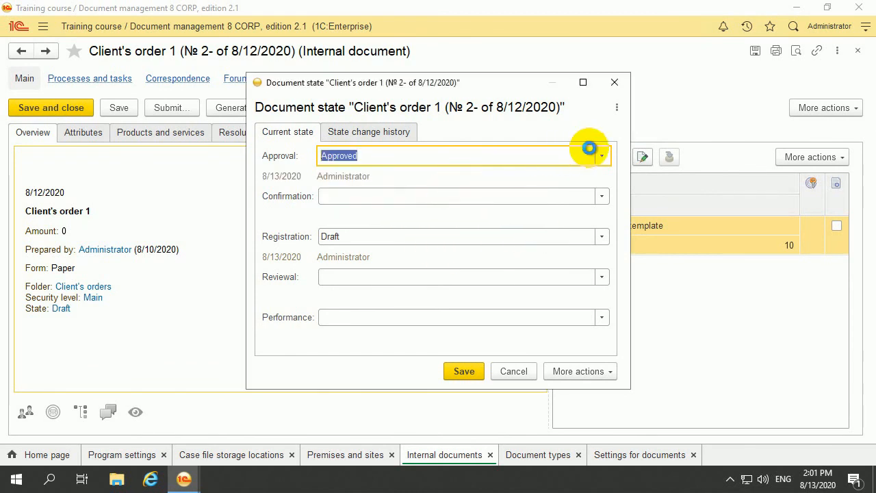
{"action": "left_click", "coordinate": [477, 372]}
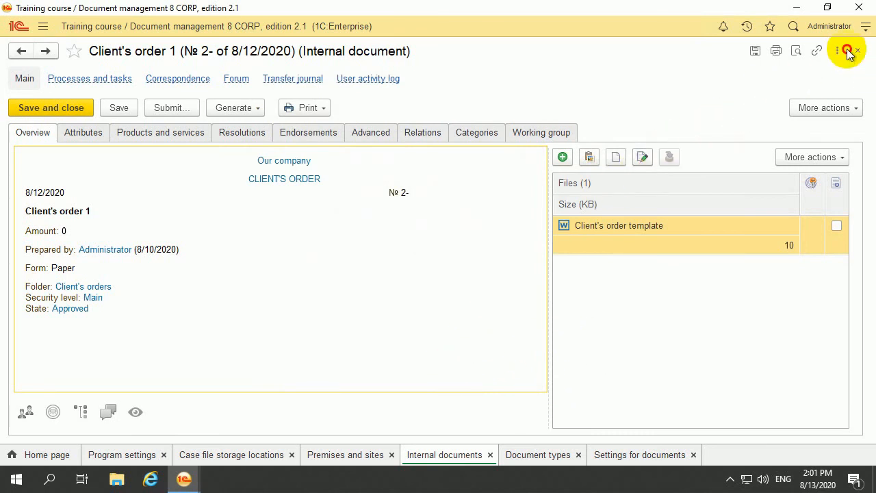
{"action": "left_click", "coordinate": [78, 107]}
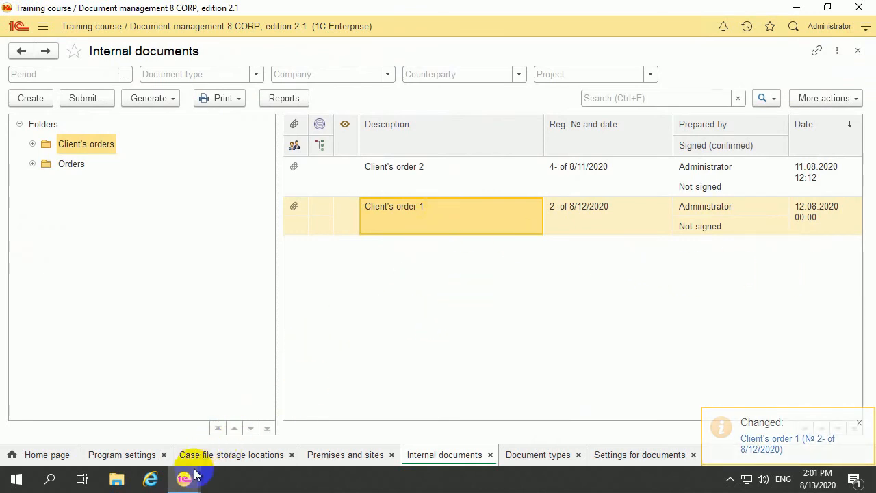
- Switch to the employee's session, refresh the internal documents list and open Client's order 1
{"action": "mouse_move", "coordinate": [196, 472]}
{"action": "left_click", "coordinate": [346, 452]}
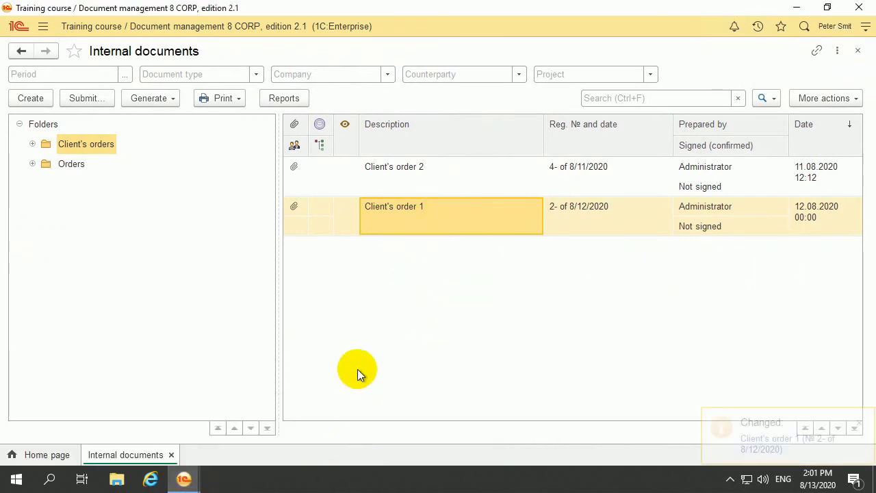
{"action": "right_click", "coordinate": [344, 329]}
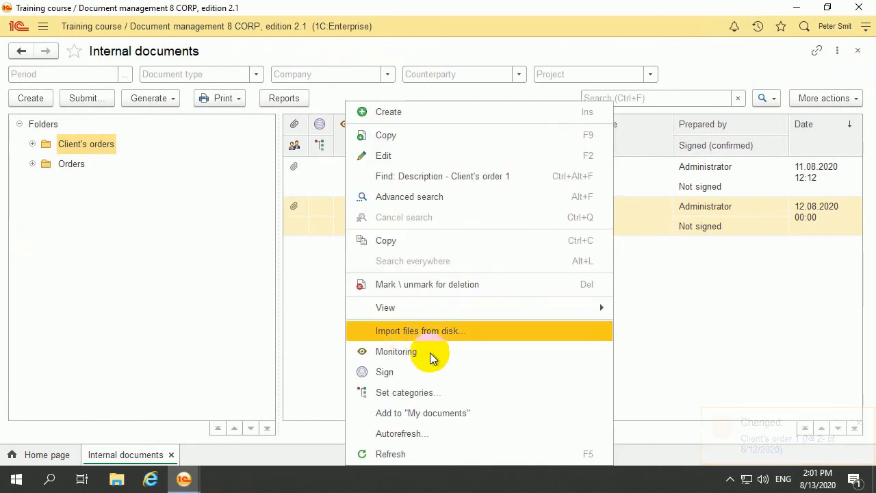
{"action": "left_click", "coordinate": [425, 462]}
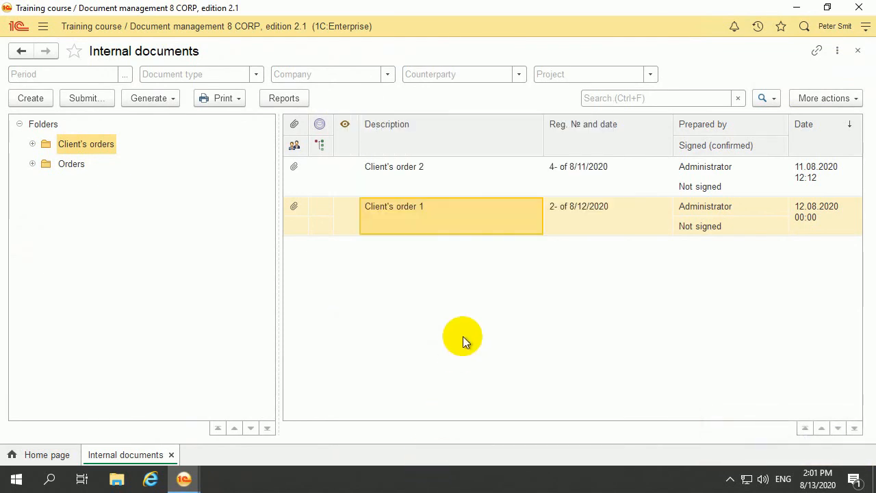
{"action": "double_click", "coordinate": [455, 226]}
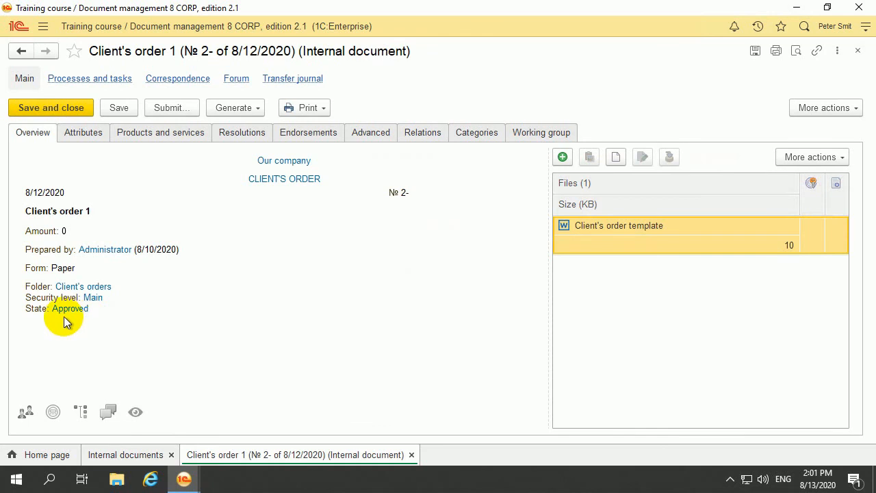
- Show the attributes of Client's order 1, view its document state and close the state window without changes
{"action": "left_click", "coordinate": [85, 132]}
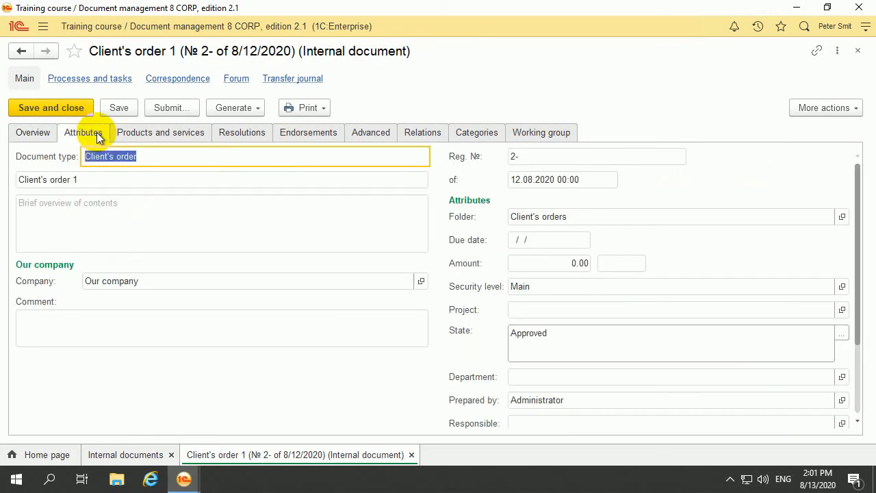
{"action": "left_click", "coordinate": [843, 335]}
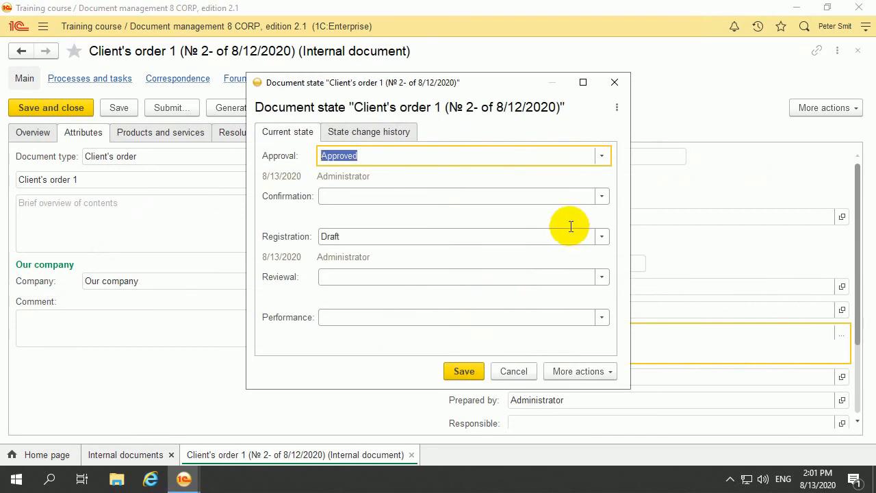
{"action": "left_click", "coordinate": [611, 84]}
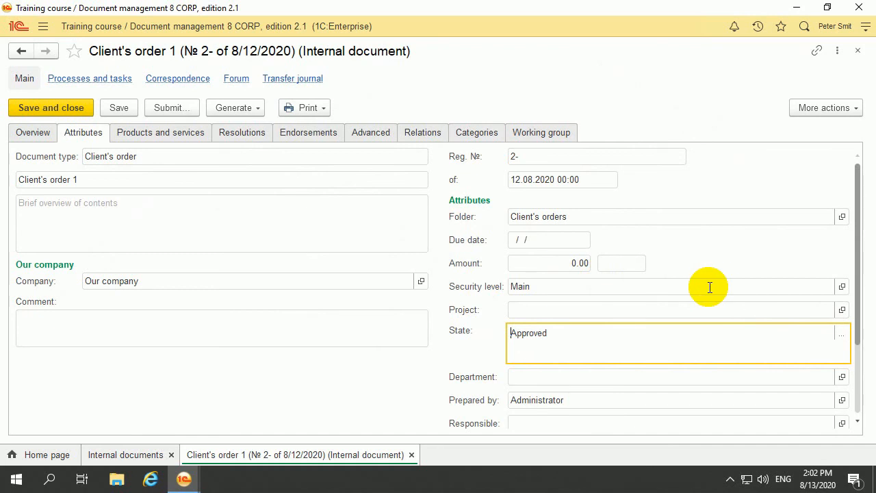
- Check whether the attribute fields of Client's order 1, such as document type and folder, can be edited
{"action": "left_click_drag", "start_coordinate": [858, 230], "coordinate": [872, 176]}
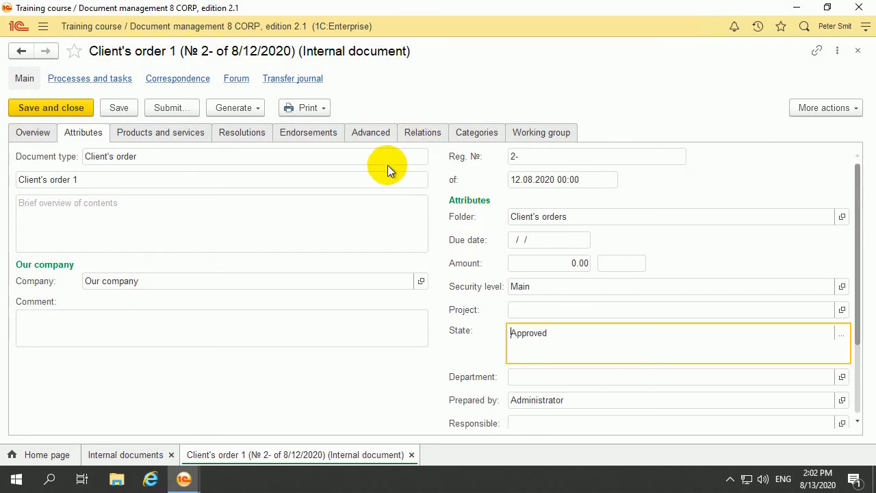
{"action": "left_click", "coordinate": [297, 157]}
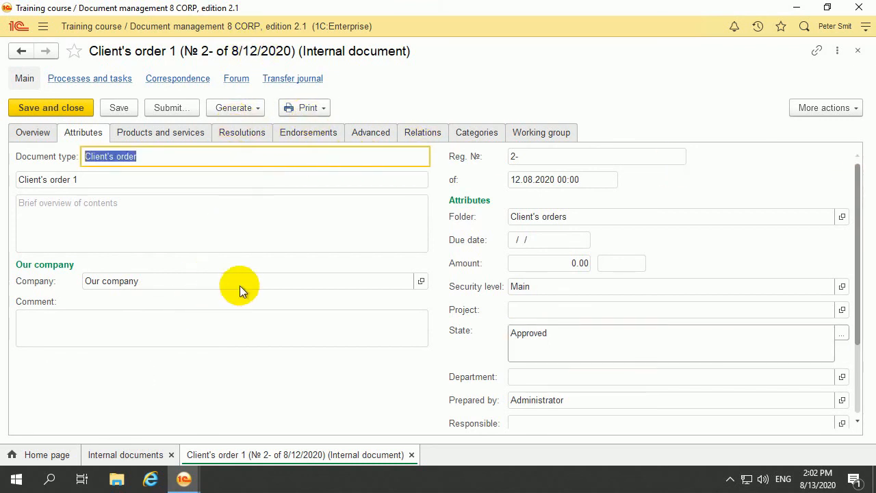
{"action": "left_click", "coordinate": [643, 218]}
{"action": "scroll", "coordinate": [392, 245], "scroll_direction": "down", "scroll_amount": 3}
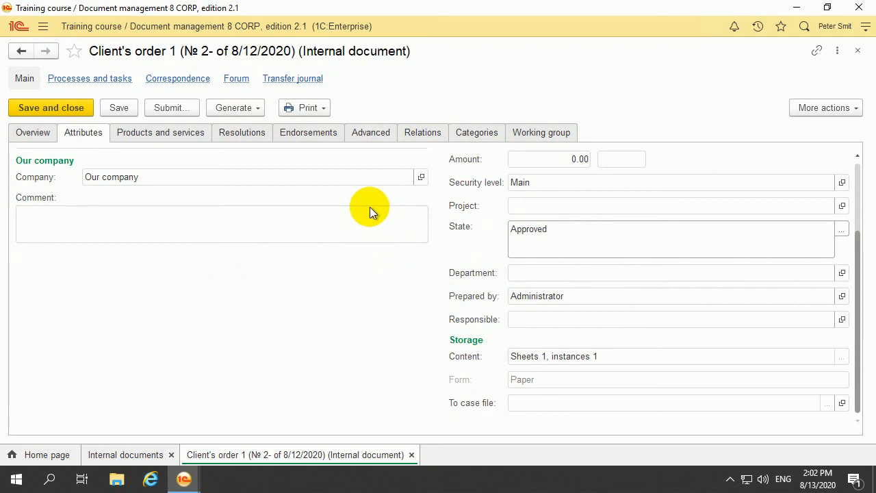
{"action": "scroll", "coordinate": [357, 205], "scroll_direction": "up", "scroll_amount": 3}
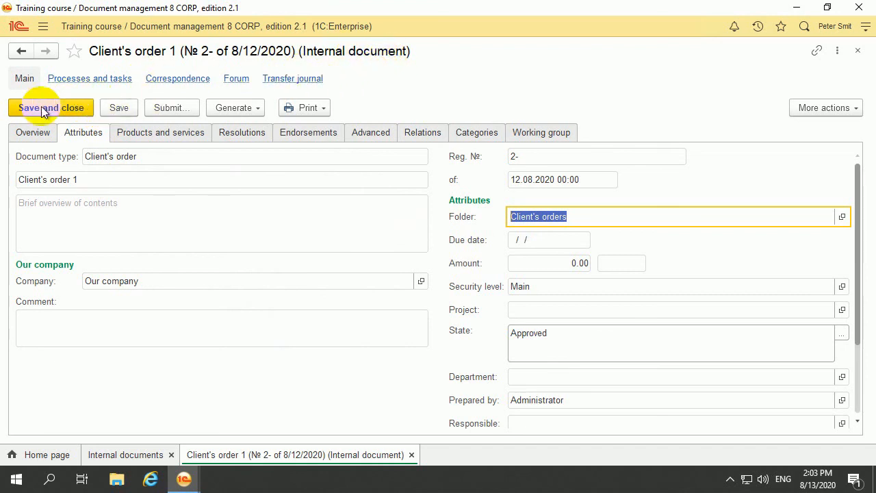
- Check the available commands for the attached Client's order template file in the document overview, then close the document
{"action": "left_click", "coordinate": [25, 139]}
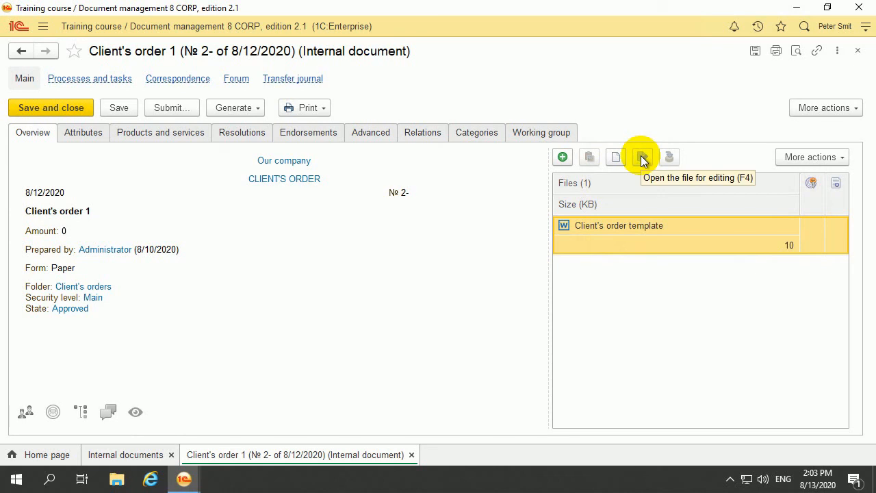
{"action": "right_click", "coordinate": [635, 239]}
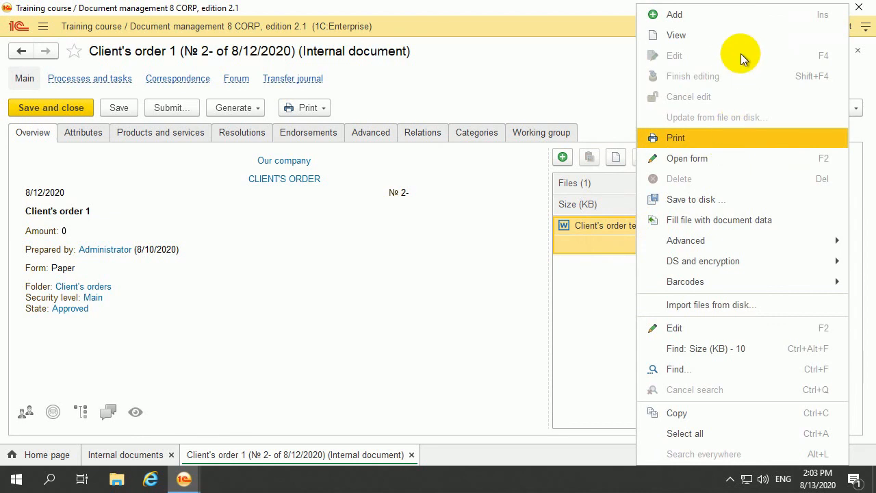
{"action": "left_click", "coordinate": [617, 282]}
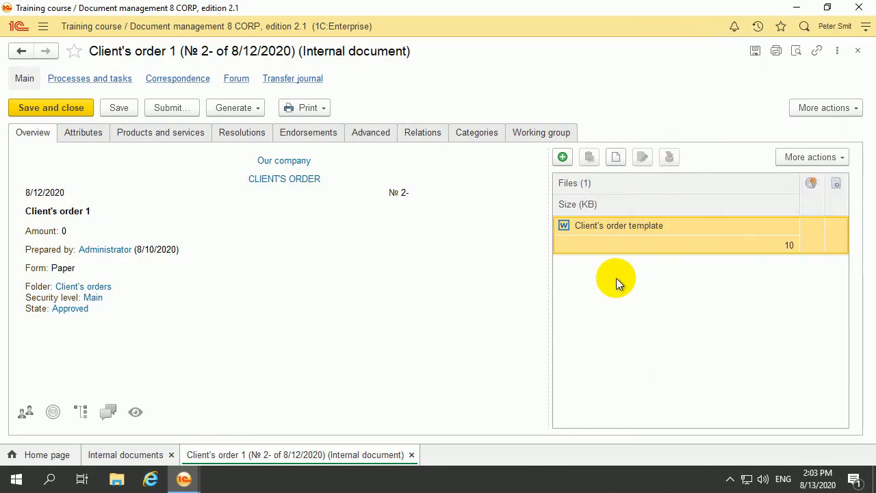
{"action": "left_click", "coordinate": [856, 52]}
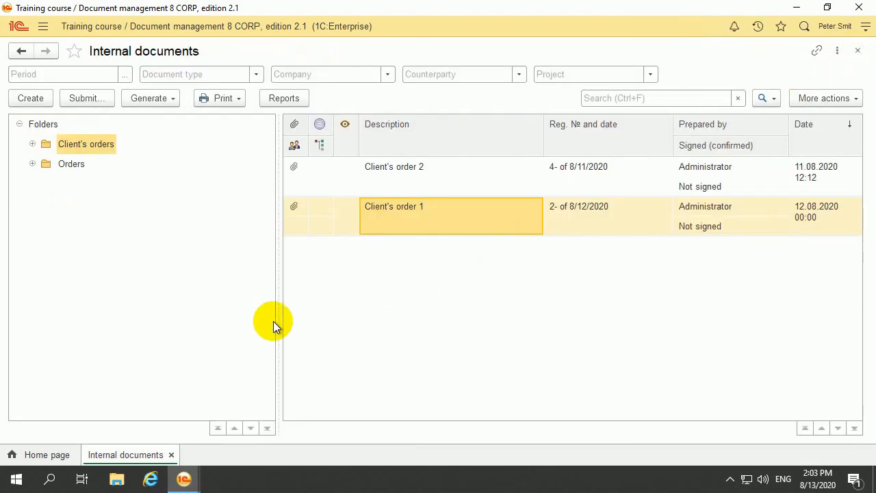
- Switch to the administrator's session and open General user settings for internal documents in the state based availability settings
{"action": "left_click", "coordinate": [185, 477]}
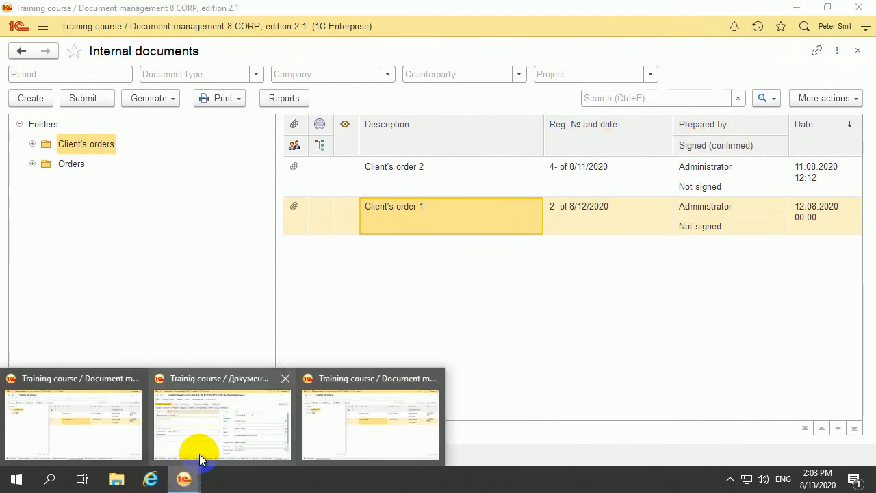
{"action": "left_click", "coordinate": [105, 440]}
{"action": "left_click", "coordinate": [43, 26]}
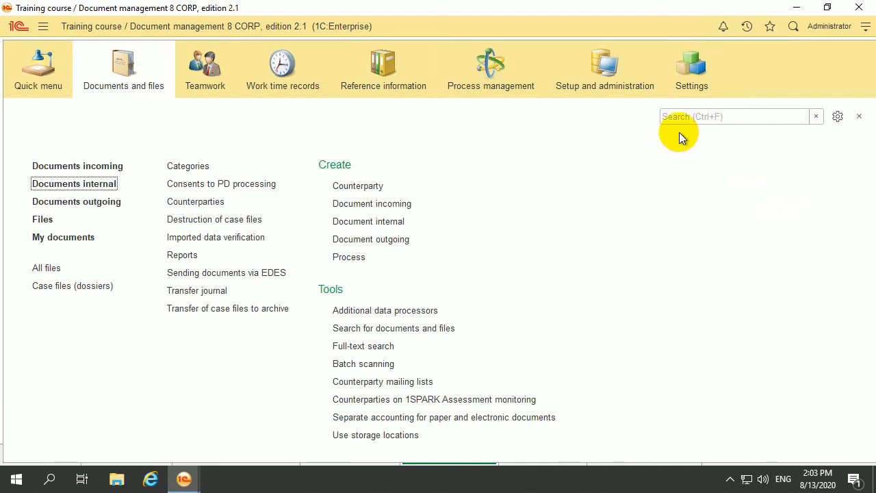
{"action": "left_click", "coordinate": [605, 89]}
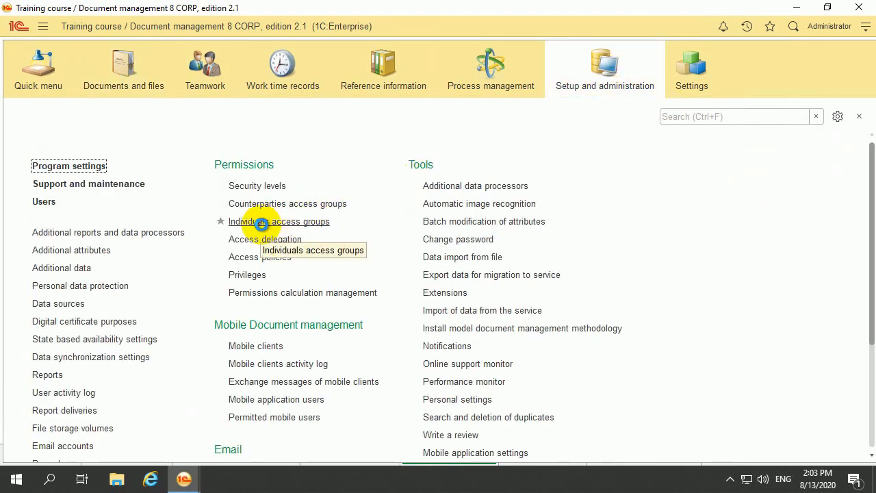
{"action": "left_click", "coordinate": [130, 343]}
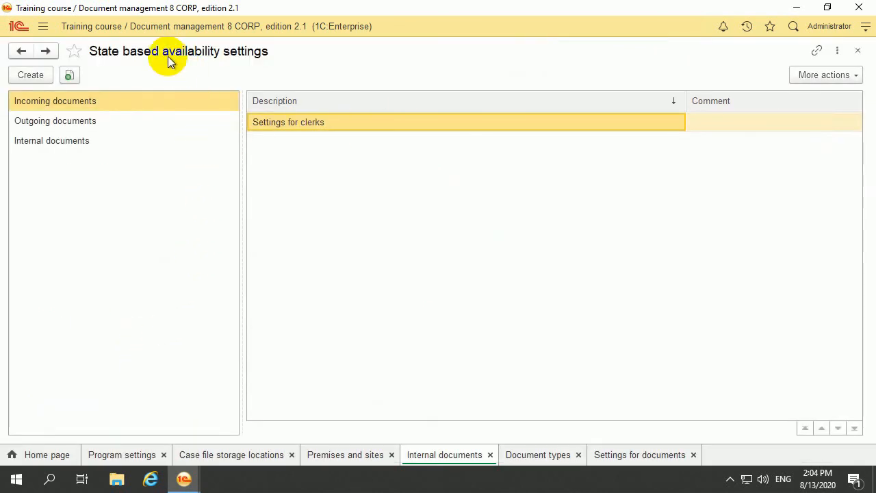
{"action": "left_click", "coordinate": [75, 144]}
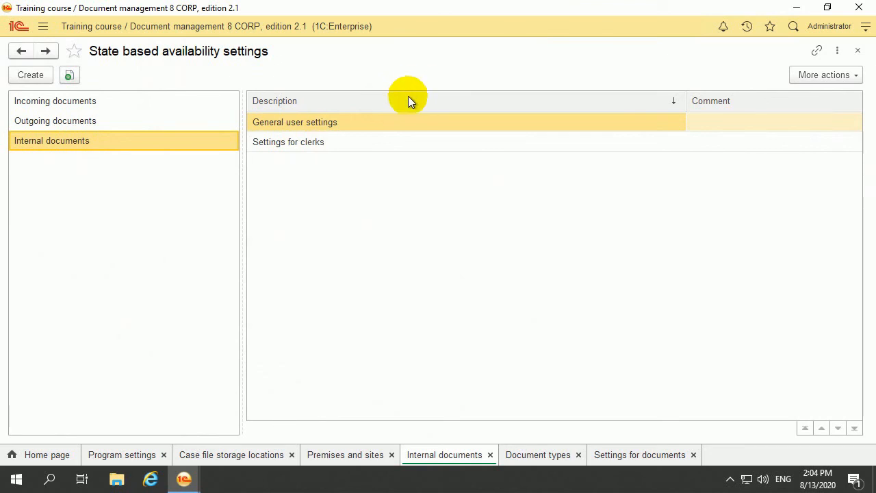
{"action": "double_click", "coordinate": [374, 118]}
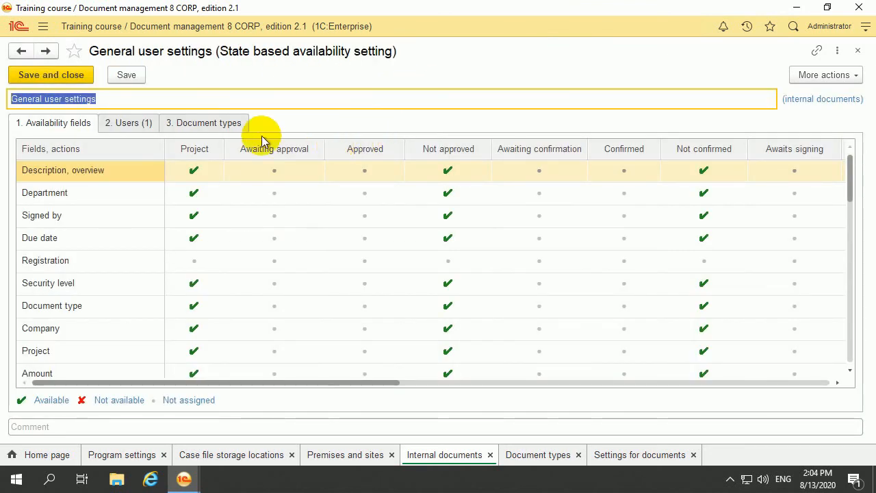
- Check the assigned users, make Edit files available in the Approved state, and save and close General user settings
{"action": "left_click", "coordinate": [134, 127]}
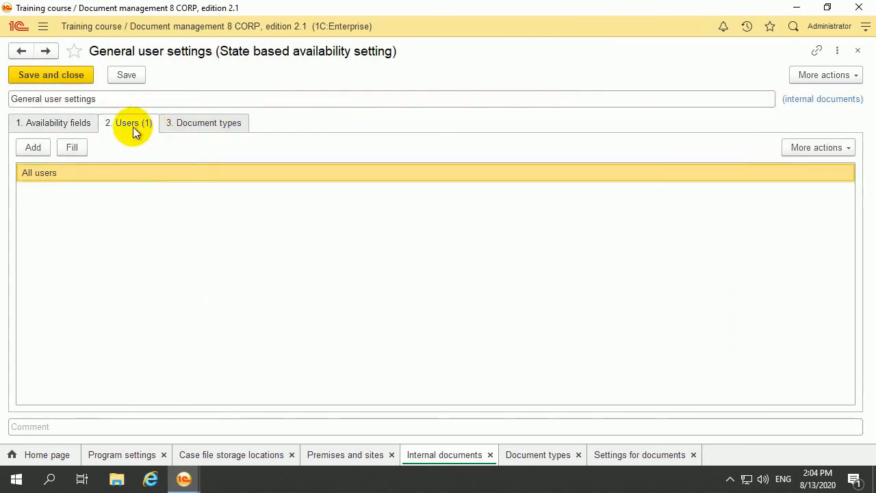
{"action": "left_click", "coordinate": [54, 126]}
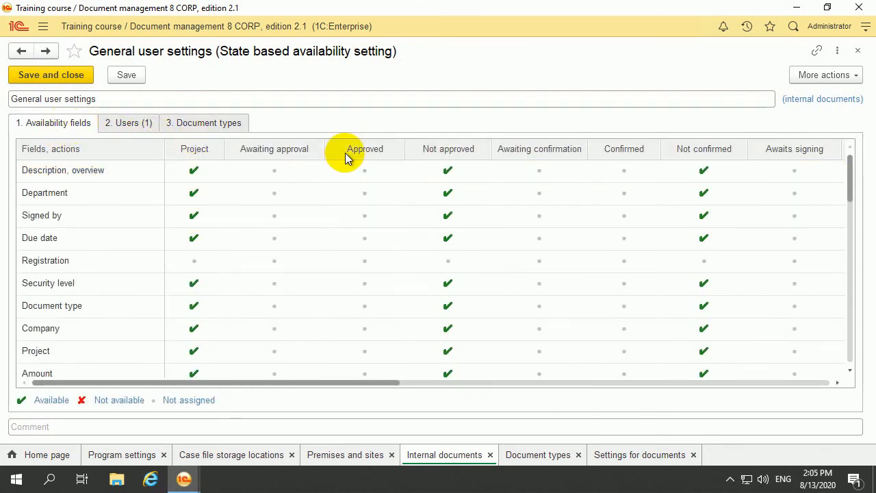
{"action": "left_click_drag", "start_coordinate": [846, 190], "coordinate": [842, 313]}
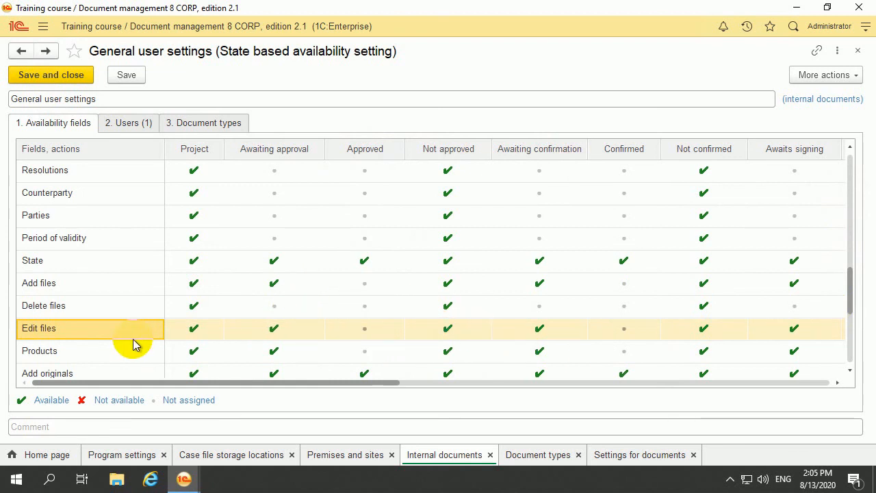
{"action": "left_click", "coordinate": [361, 333]}
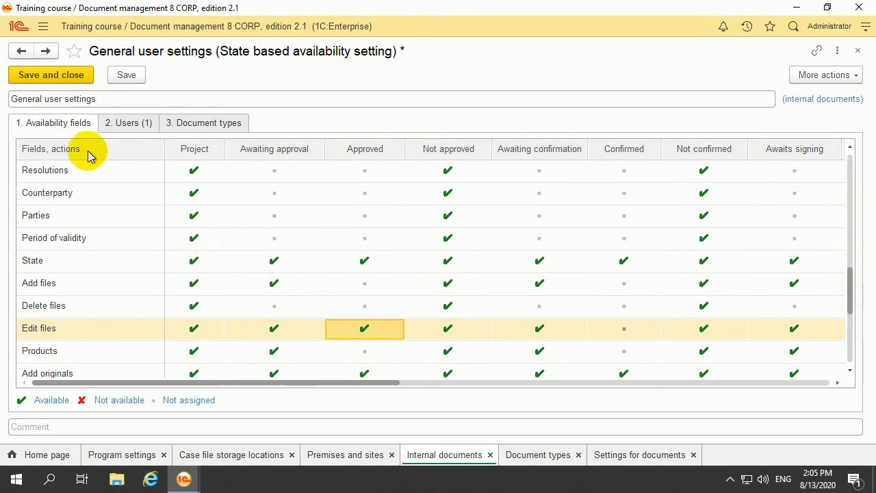
{"action": "left_click", "coordinate": [74, 78]}
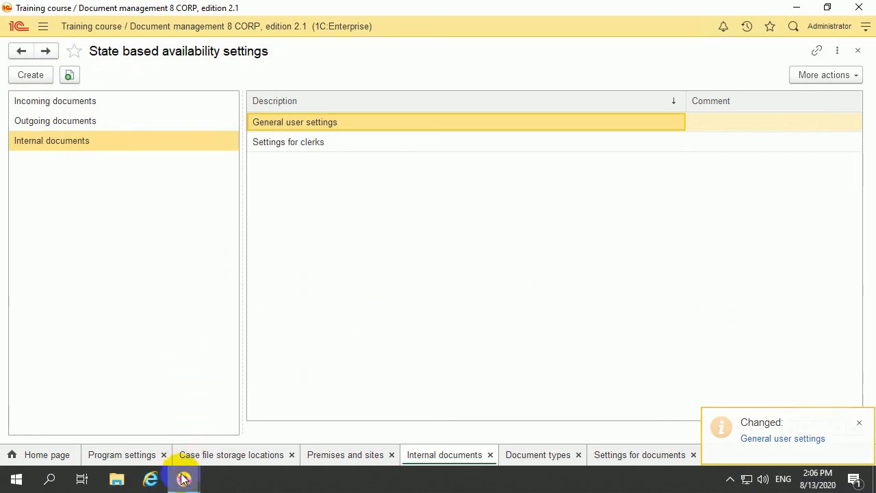
- Return to the employee's session, refresh the internal documents list and reopen Client's order 1 to check file editing
{"action": "mouse_move", "coordinate": [183, 479]}
{"action": "left_click", "coordinate": [343, 434]}
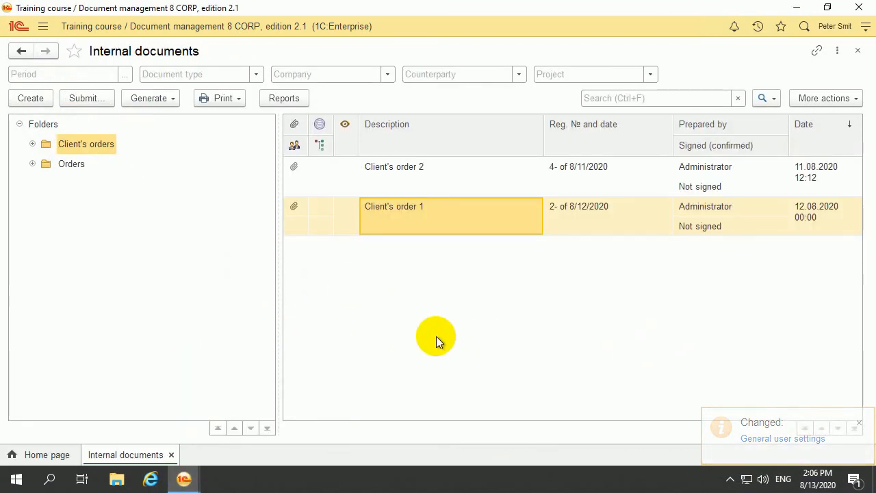
{"action": "right_click", "coordinate": [426, 326]}
{"action": "left_click", "coordinate": [505, 457]}
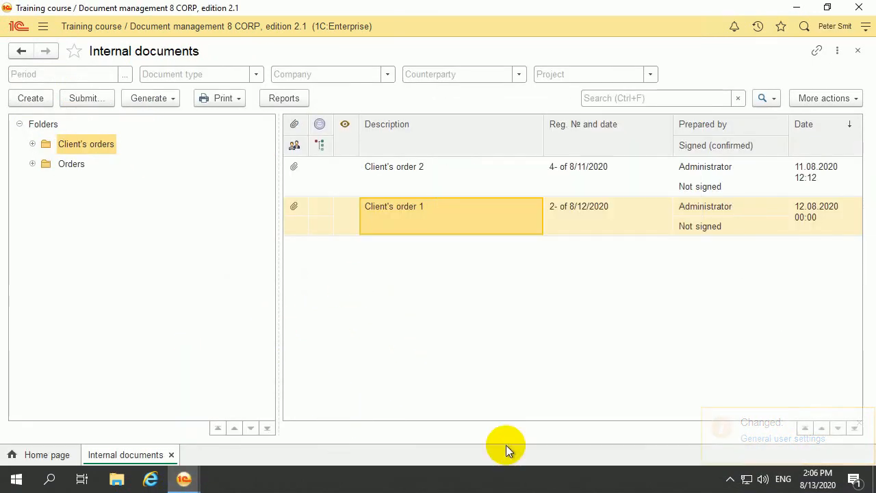
{"action": "double_click", "coordinate": [457, 231]}
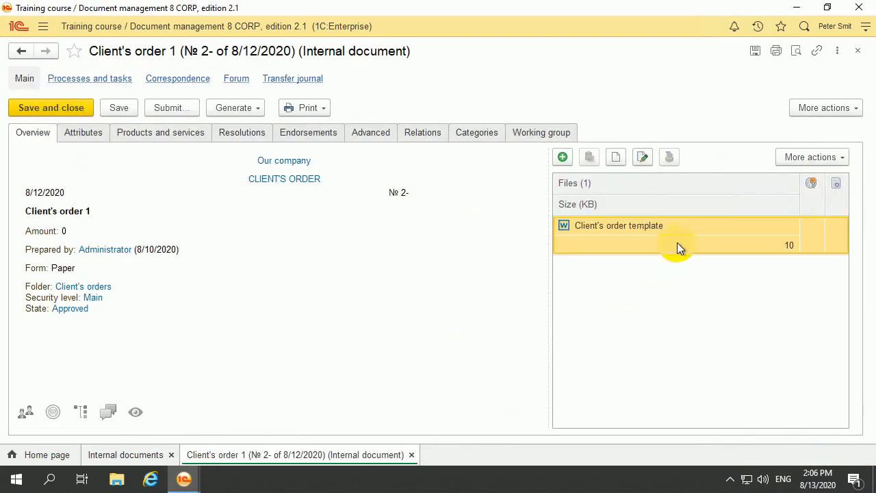
- Open the attached Client's order template file for editing in Word to check access, and close it without changes
{"action": "left_click", "coordinate": [642, 158]}
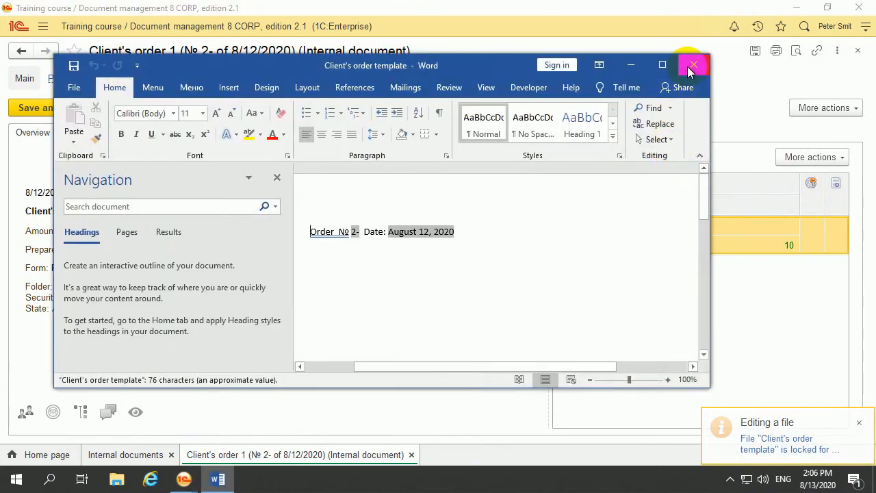
{"action": "left_click", "coordinate": [695, 65]}
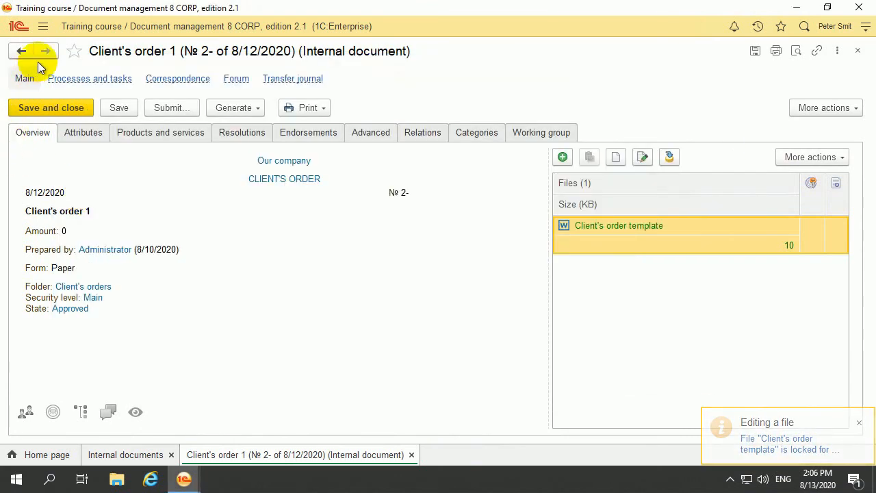
{"action": "left_click", "coordinate": [43, 28]}
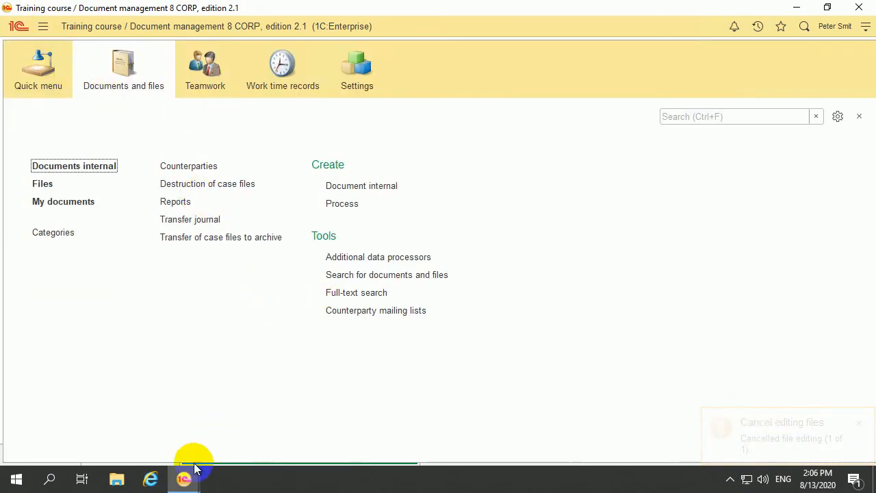
- Switch to the administrator's session, open General user settings for internal documents and review field availability across the document states
{"action": "mouse_move", "coordinate": [185, 477]}
{"action": "left_click", "coordinate": [113, 431]}
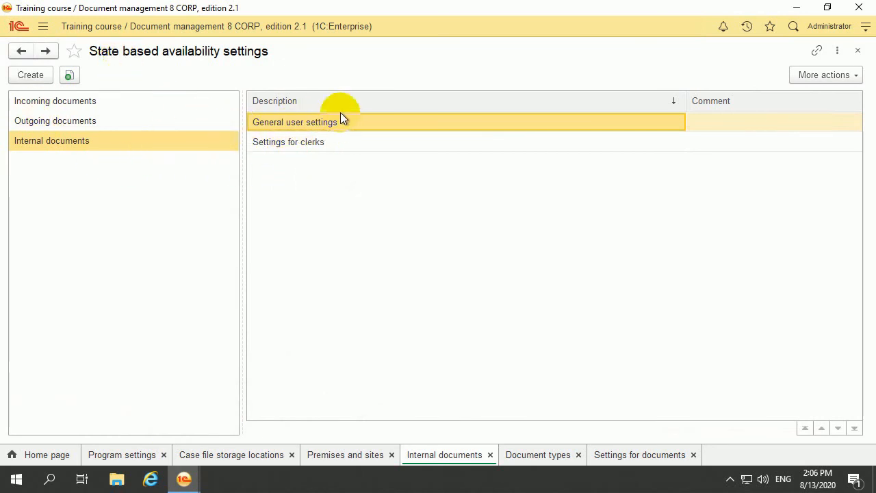
{"action": "double_click", "coordinate": [312, 121]}
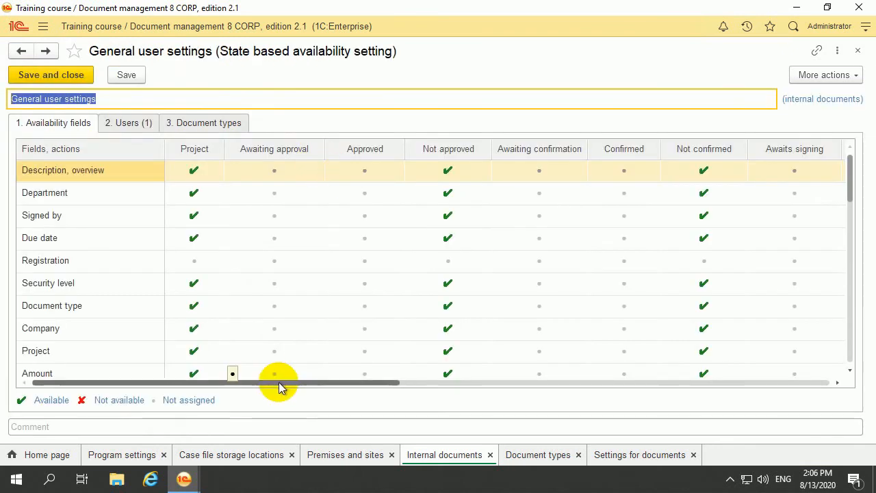
{"action": "mouse_move", "coordinate": [279, 384]}
{"action": "left_mouse_down"}
{"action": "mouse_move", "coordinate": [370, 390]}
{"action": "mouse_move", "coordinate": [486, 378]}
{"action": "mouse_move", "coordinate": [275, 379]}
{"action": "left_mouse_up"}
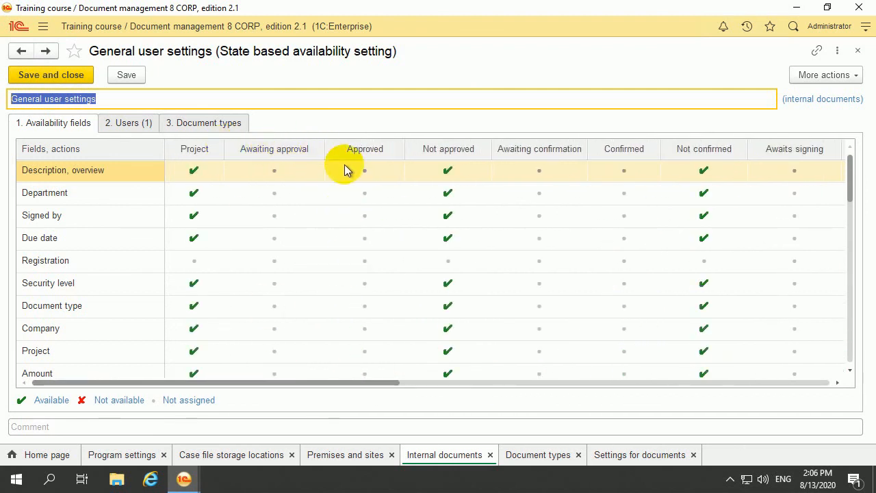
{"action": "left_click_drag", "start_coordinate": [347, 386], "coordinate": [727, 358]}
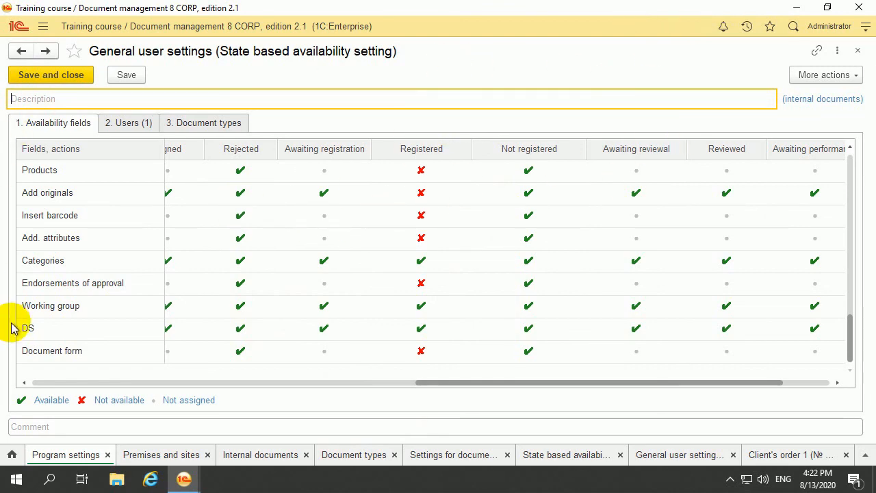
- Open the Document flow section of the program settings and review the category options for documents and files
{"action": "left_click", "coordinate": [43, 26]}
{"action": "left_click", "coordinate": [94, 169]}
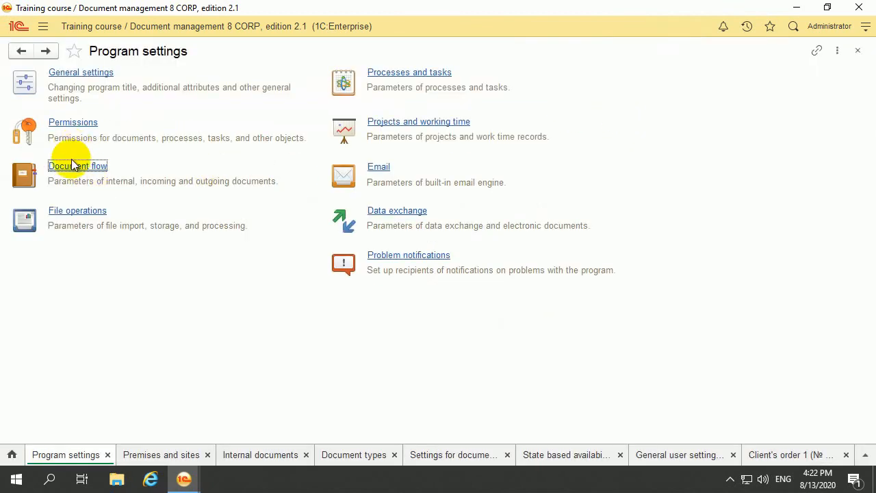
{"action": "left_click", "coordinate": [74, 169]}
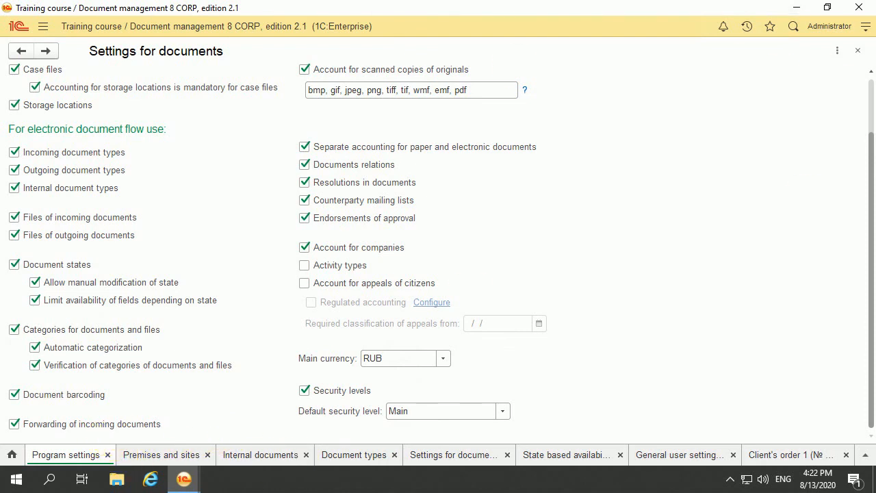
- Open Client's order 1 from the internal documents, view the category selection for it, and close the selection without choosing any
{"action": "left_click", "coordinate": [44, 28]}
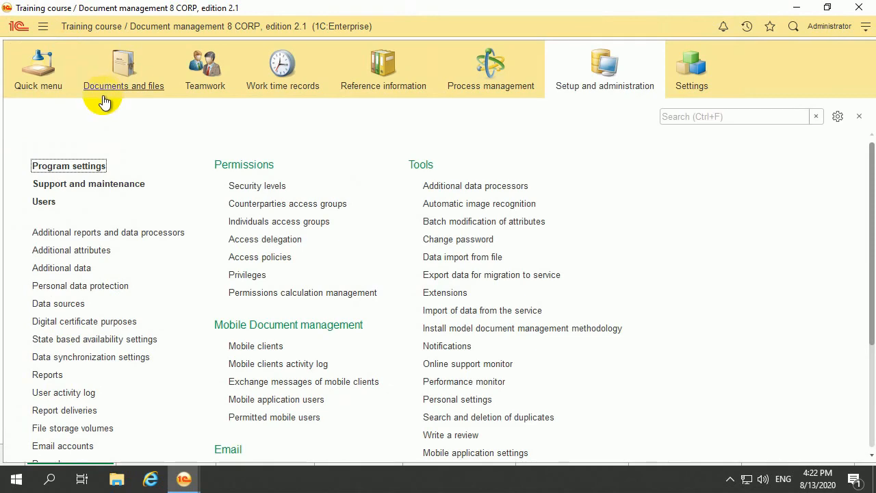
{"action": "left_click", "coordinate": [128, 75]}
{"action": "left_click", "coordinate": [83, 183]}
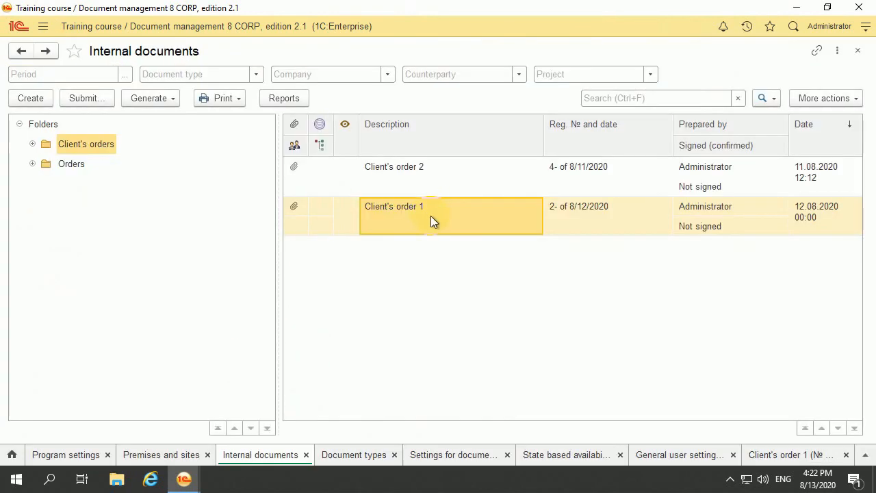
{"action": "double_click", "coordinate": [428, 215]}
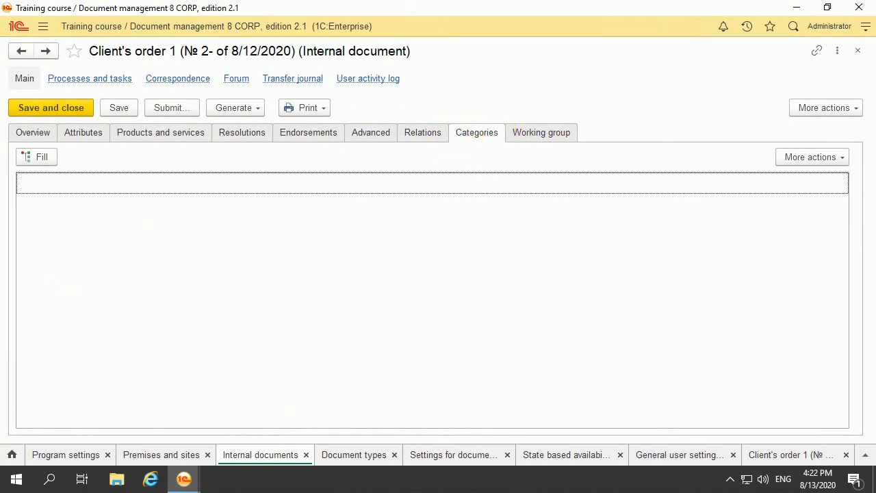
{"action": "left_click", "coordinate": [42, 157]}
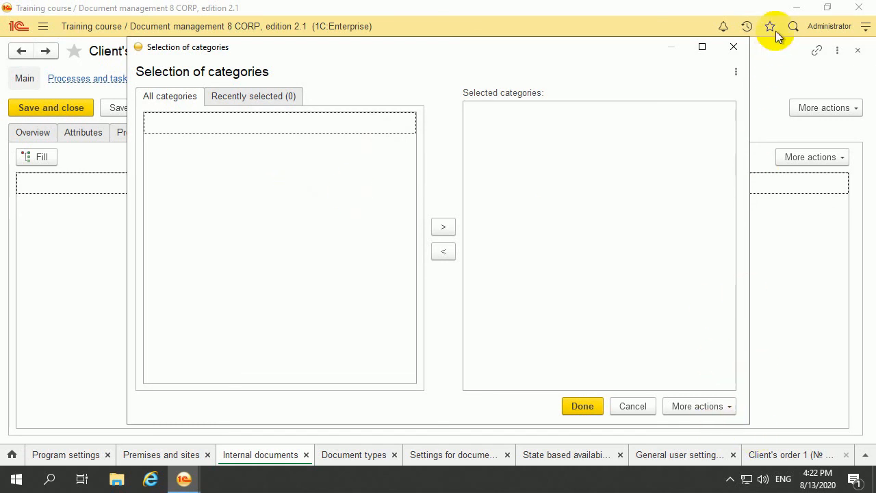
{"action": "left_click", "coordinate": [733, 47]}
- Return to the Document flow section of the program settings to review the remaining document options
{"action": "left_click", "coordinate": [42, 28]}
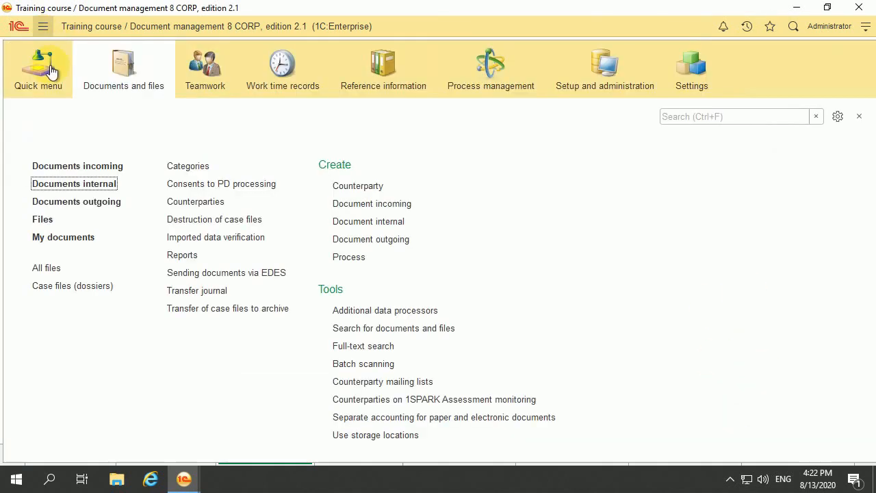
{"action": "left_click", "coordinate": [593, 85]}
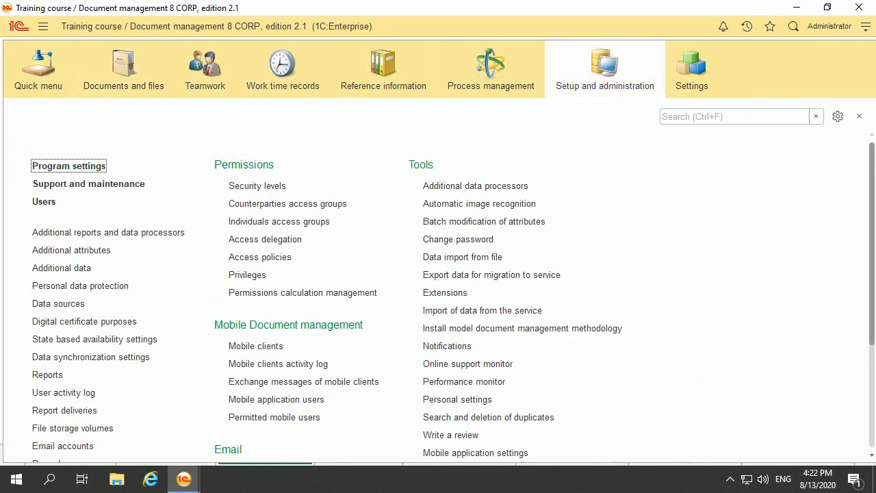
{"action": "left_click", "coordinate": [78, 166]}
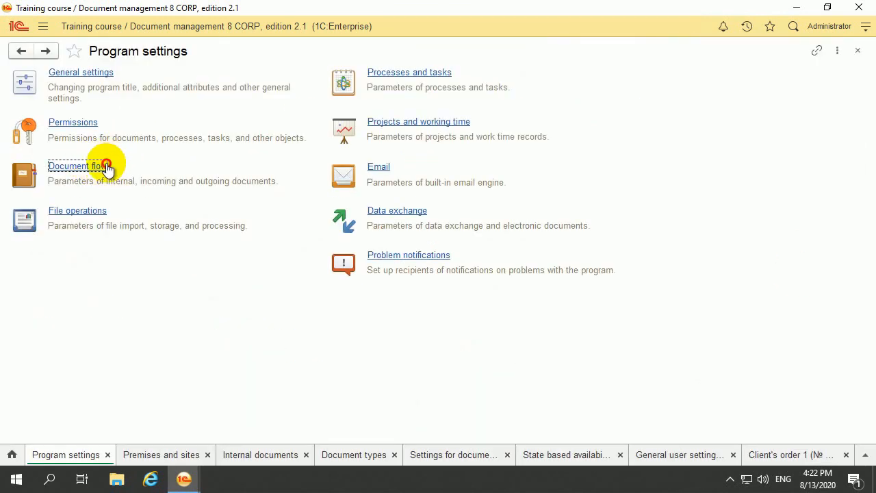
{"action": "left_click", "coordinate": [107, 164]}
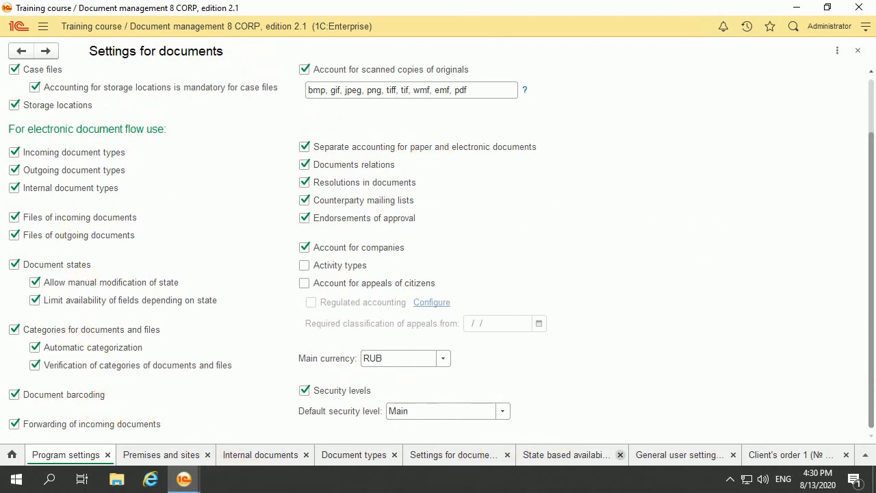
- Examine the attributes of Client's order 1 and the available choices for its storage Form, leaving the value Paper
{"action": "left_click", "coordinate": [767, 455]}
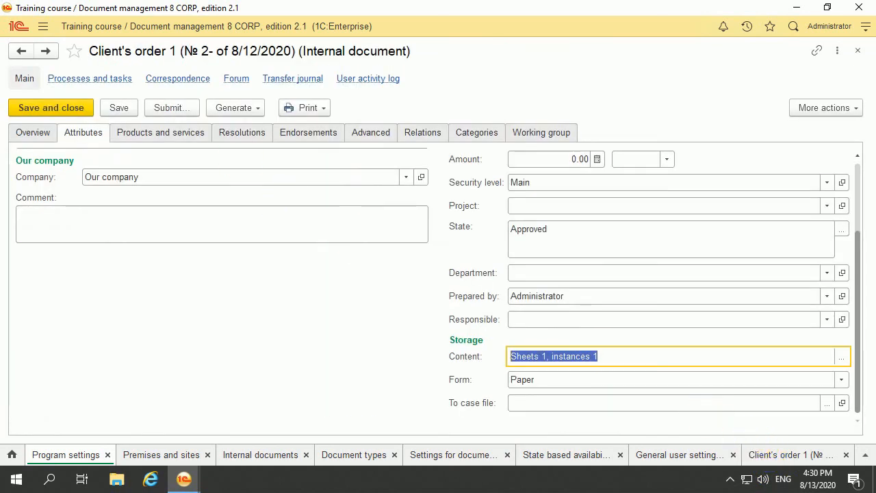
{"action": "scroll", "coordinate": [408, 194], "scroll_direction": "up", "scroll_amount": 1}
{"action": "right_click", "coordinate": [416, 189]}
{"action": "left_click", "coordinate": [348, 298]}
{"action": "scroll", "coordinate": [575, 226], "scroll_direction": "up", "scroll_amount": 2}
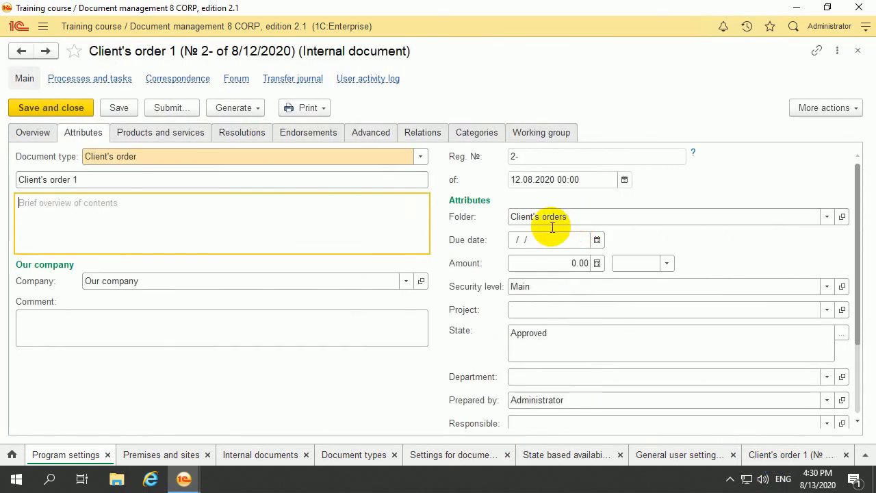
{"action": "scroll", "coordinate": [509, 231], "scroll_direction": "down", "scroll_amount": 4}
{"action": "scroll", "coordinate": [489, 236], "scroll_direction": "up", "scroll_amount": 2}
{"action": "scroll", "coordinate": [489, 264], "scroll_direction": "down", "scroll_amount": 1}
{"action": "scroll", "coordinate": [486, 262], "scroll_direction": "down", "scroll_amount": 1}
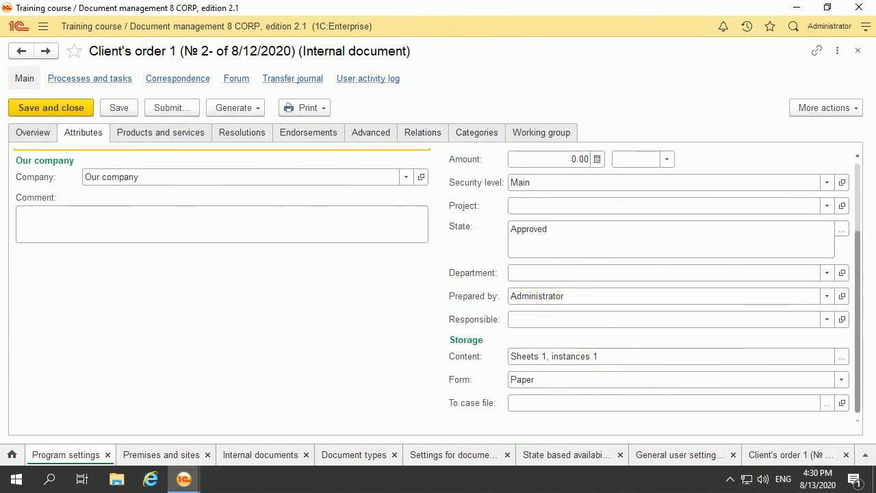
{"action": "left_click", "coordinate": [841, 379]}
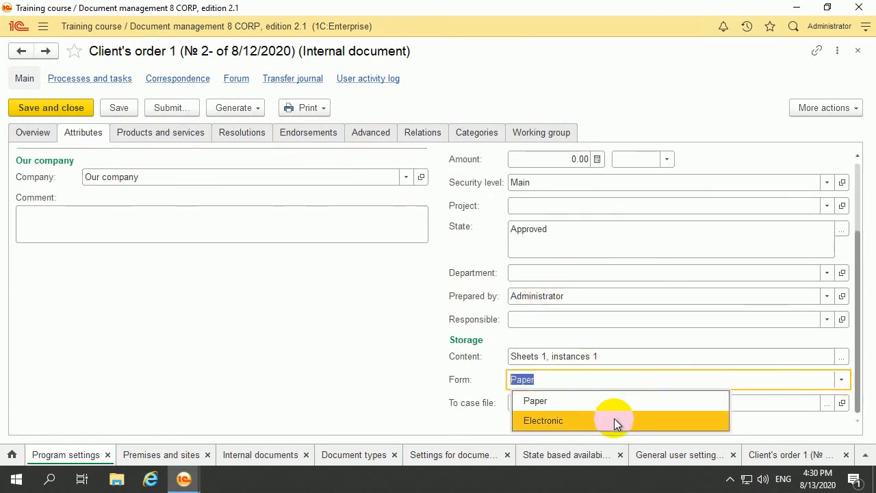
{"action": "left_click", "coordinate": [249, 351]}
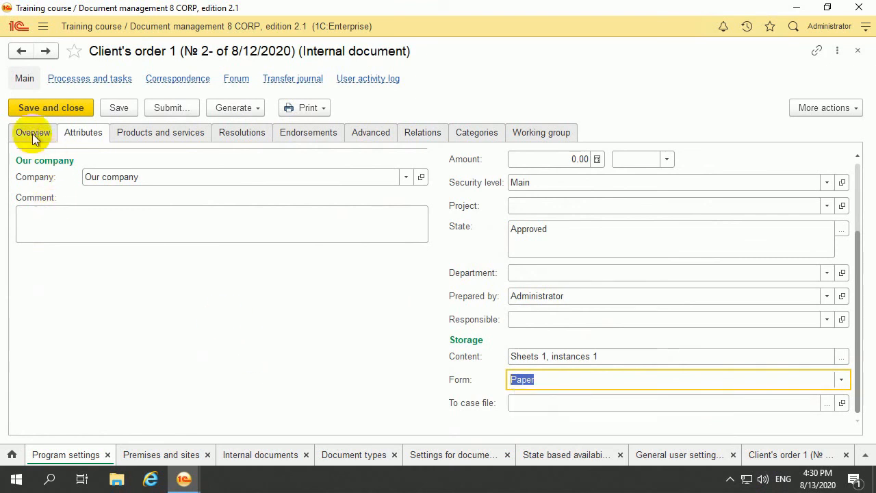
- Reopen the Document flow program settings and review the options used for electronic document flow
{"action": "left_click", "coordinate": [40, 29]}
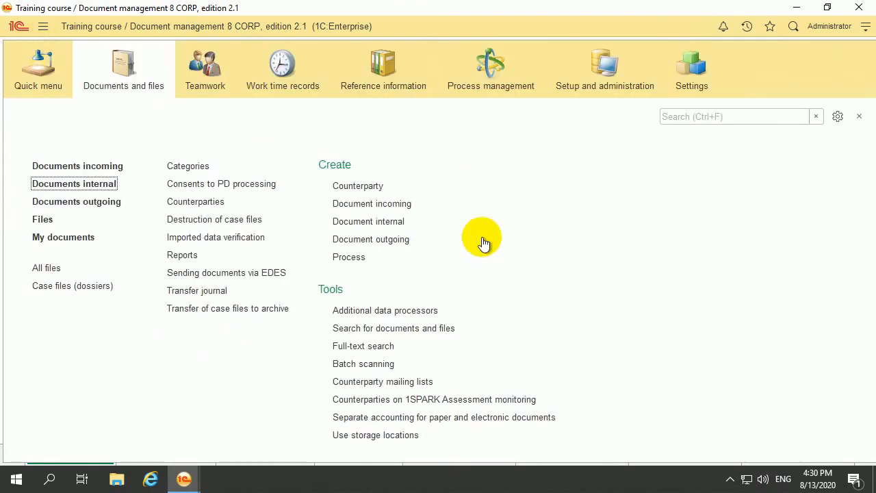
{"action": "left_click", "coordinate": [624, 94]}
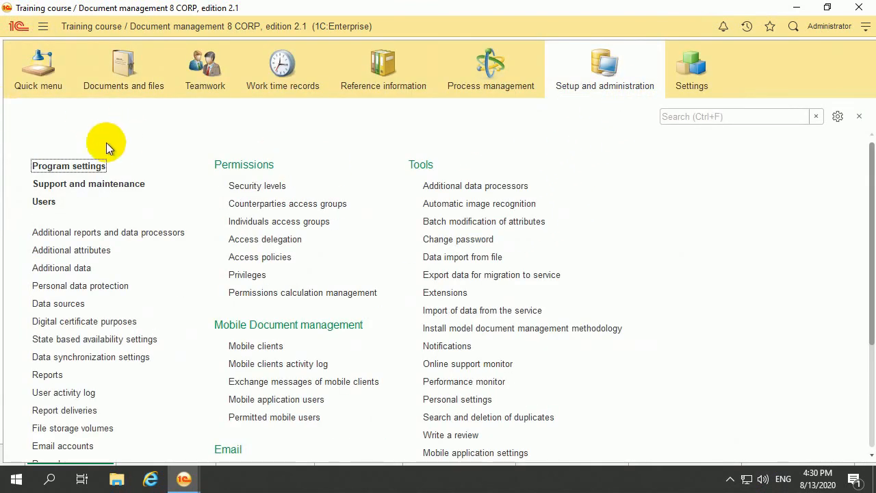
{"action": "left_click", "coordinate": [64, 166]}
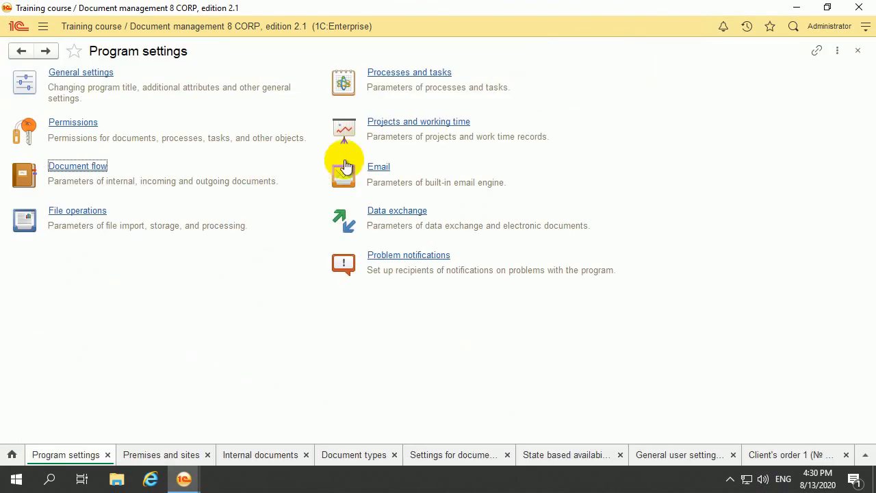
{"action": "left_click", "coordinate": [96, 170]}
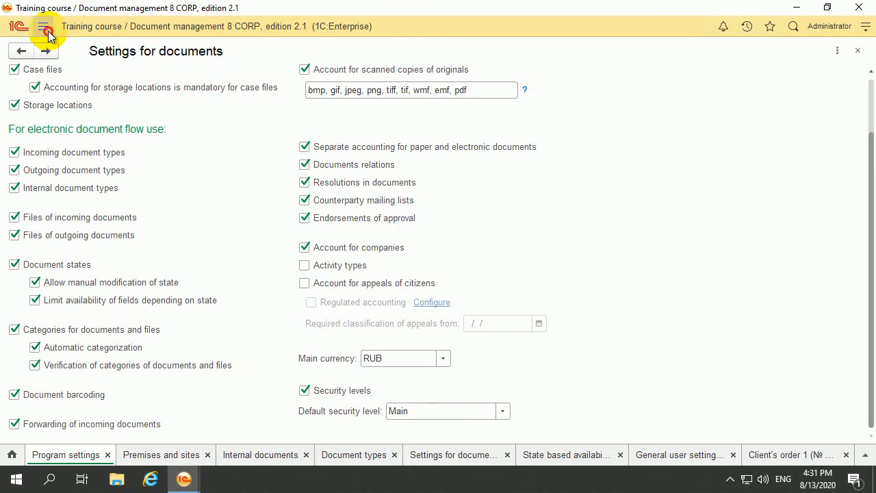
- Look over the Reference information commands, and go back to the Document flow program settings
{"action": "left_click", "coordinate": [43, 26]}
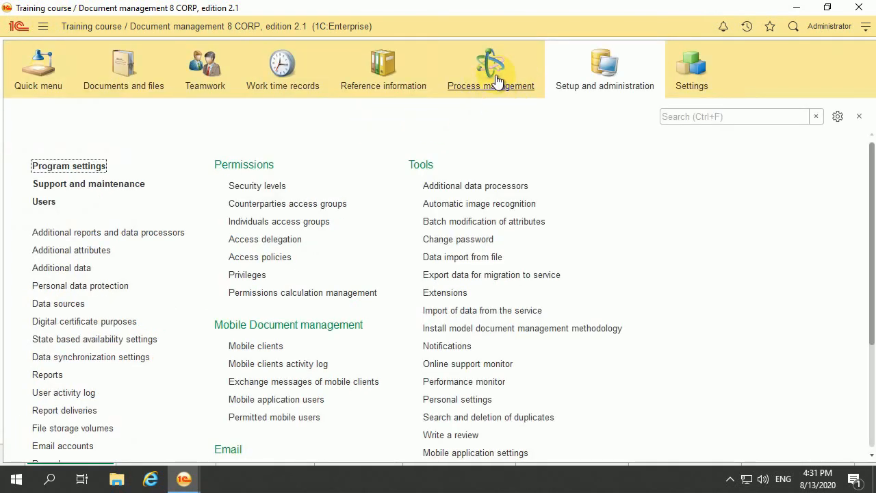
{"action": "left_click", "coordinate": [396, 82]}
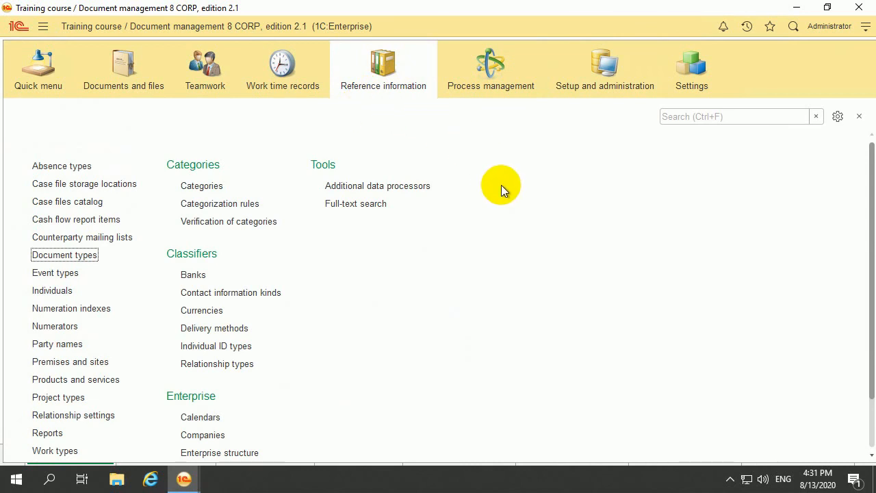
{"action": "left_click", "coordinate": [607, 89]}
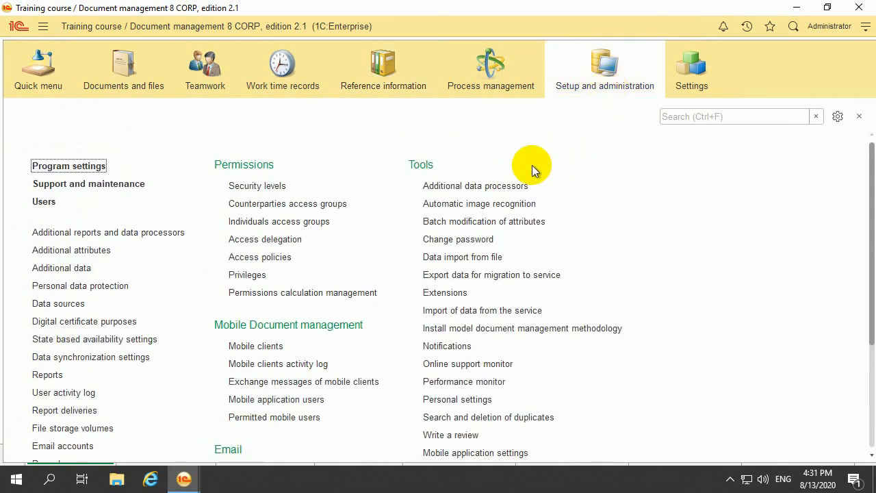
{"action": "left_click", "coordinate": [39, 169]}
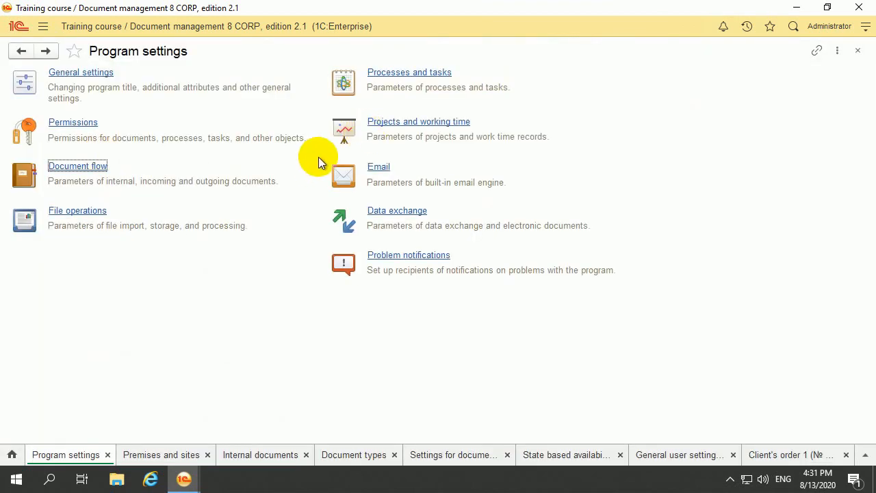
{"action": "left_click", "coordinate": [81, 167]}
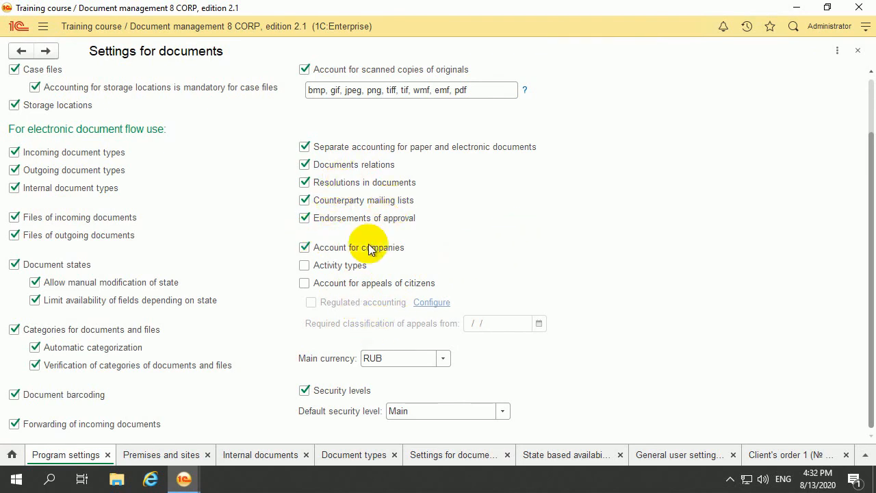
- Open the internal documents list from the home page and open Client's order 1 to view its attributes
{"action": "left_click", "coordinate": [12, 455]}
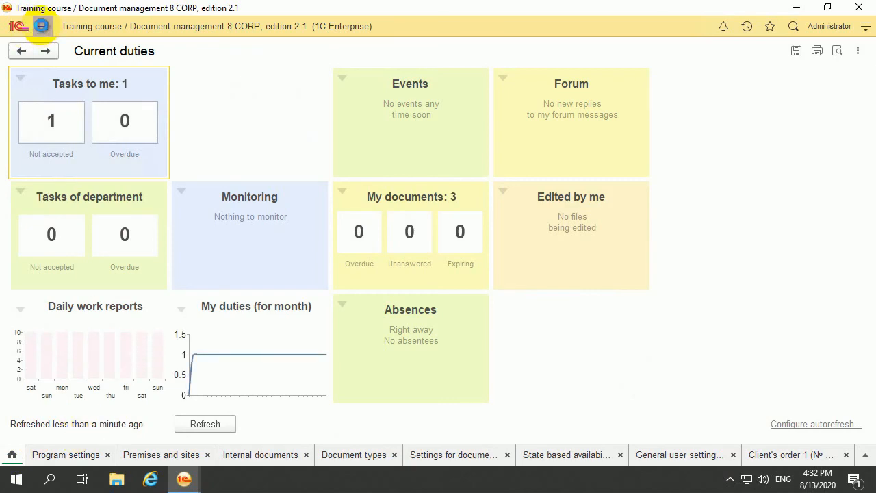
{"action": "left_click", "coordinate": [41, 27]}
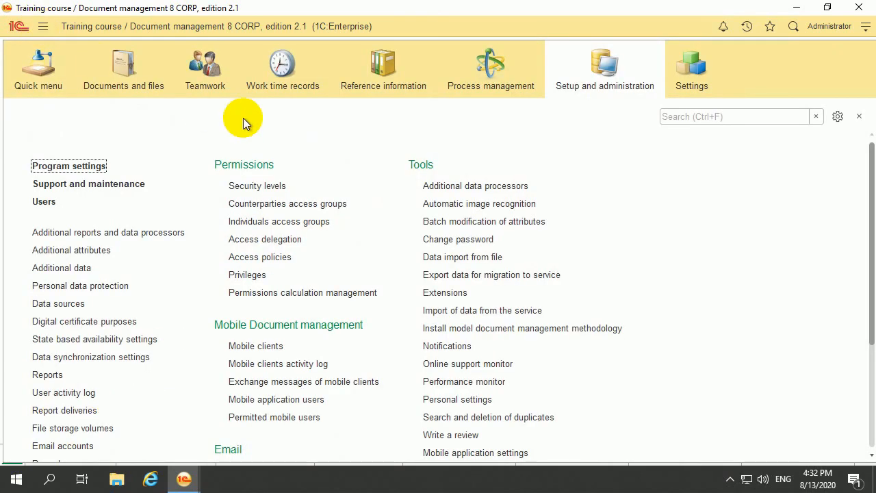
{"action": "left_click", "coordinate": [129, 86]}
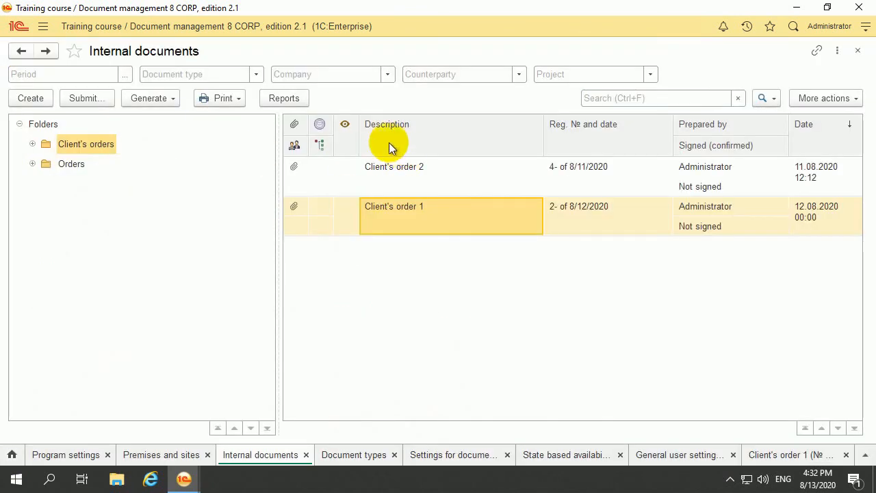
{"action": "double_click", "coordinate": [504, 209]}
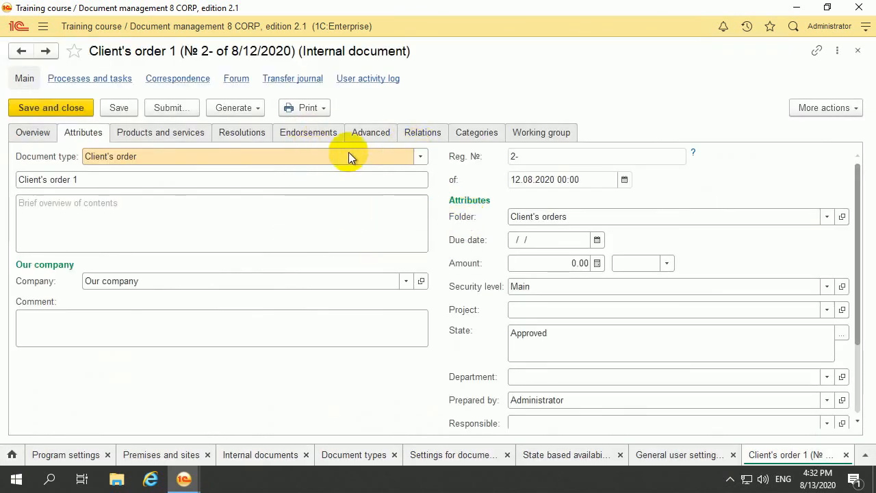
- Look at the Resolutions and Relations of Client's order 1, and return to the Document flow program settings
{"action": "left_click", "coordinate": [259, 134]}
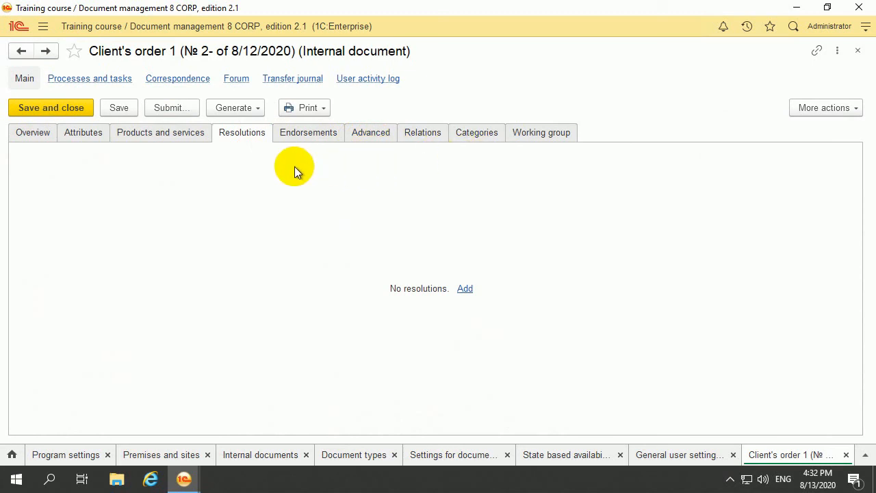
{"action": "left_click", "coordinate": [419, 134]}
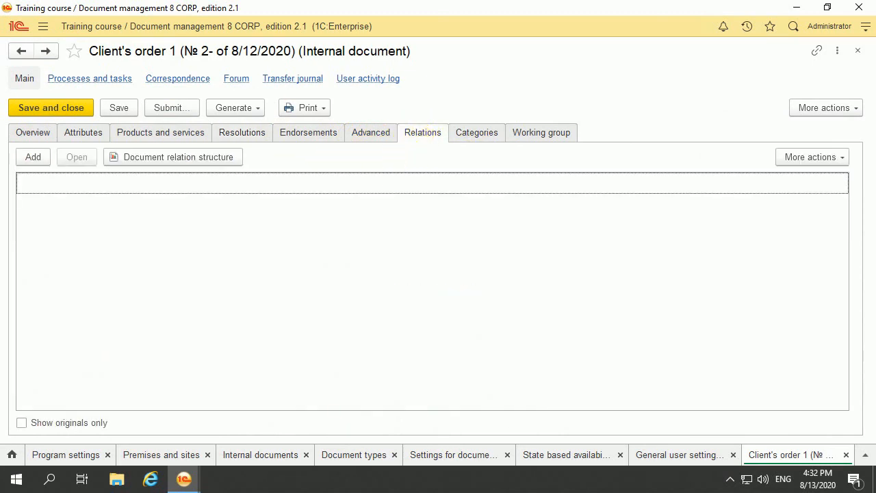
{"action": "left_click", "coordinate": [48, 34]}
{"action": "left_click", "coordinate": [629, 94]}
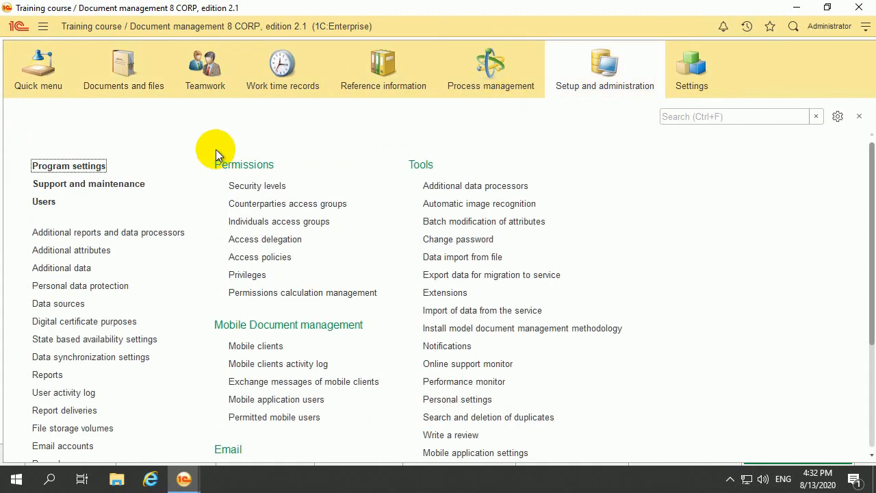
{"action": "left_click", "coordinate": [66, 167]}
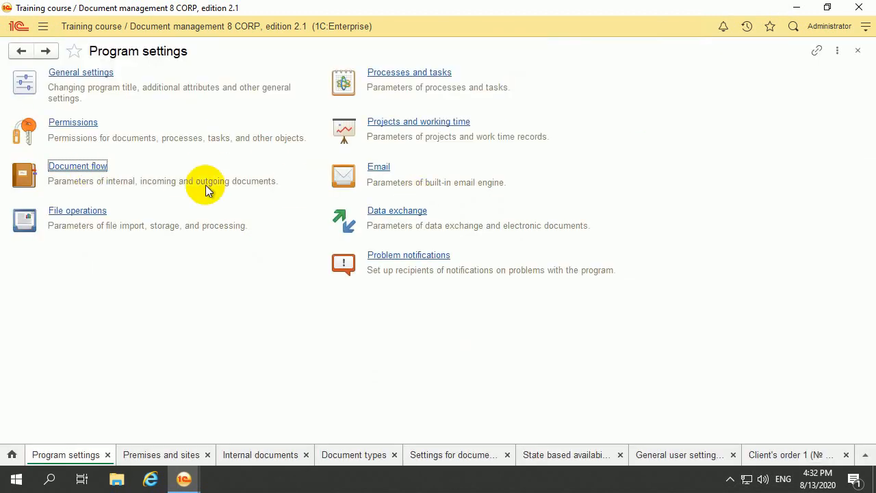
{"action": "left_click", "coordinate": [102, 168]}
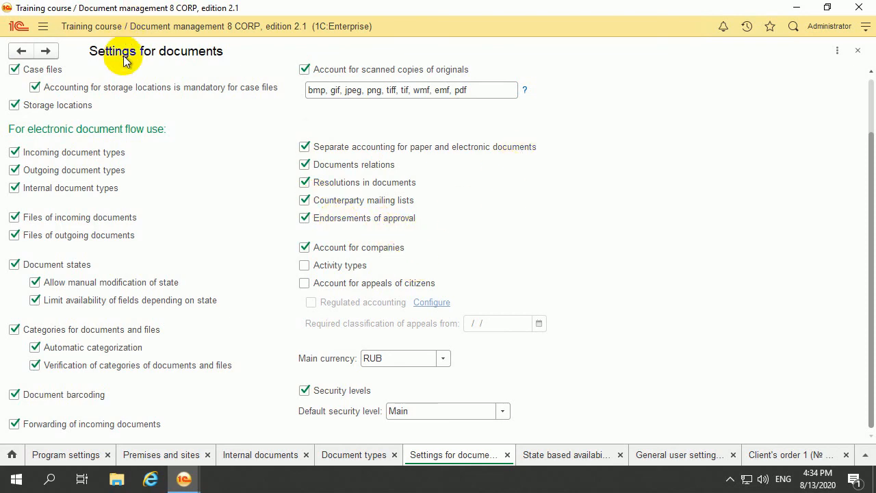
- Reopen Client's order 1 from the internal documents list to view the sections of its card
{"action": "left_click", "coordinate": [43, 26]}
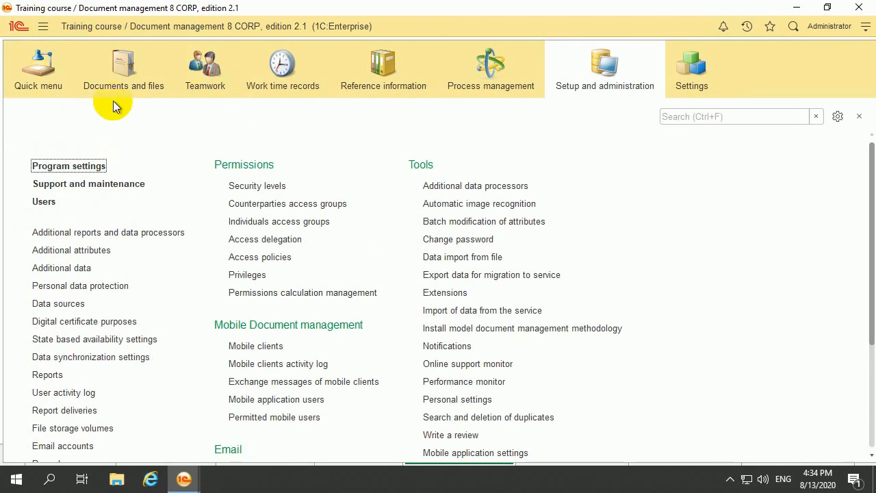
{"action": "left_click", "coordinate": [122, 85]}
{"action": "left_click", "coordinate": [56, 184]}
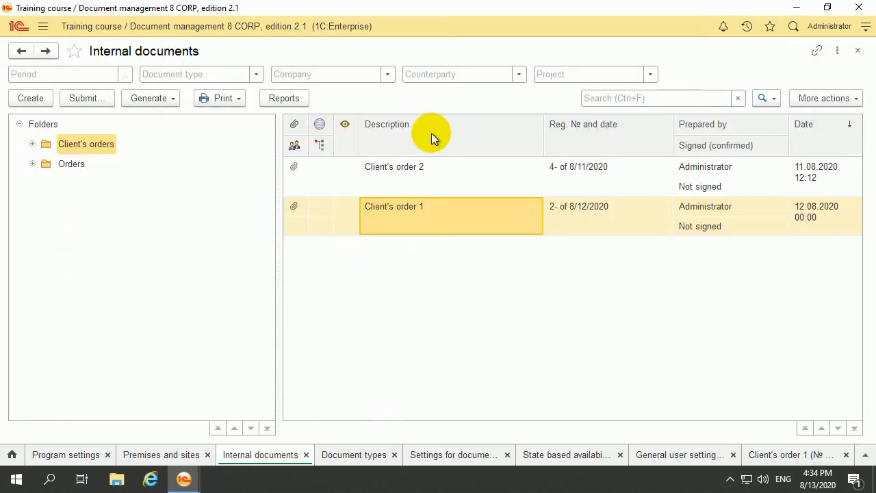
{"action": "double_click", "coordinate": [418, 211]}
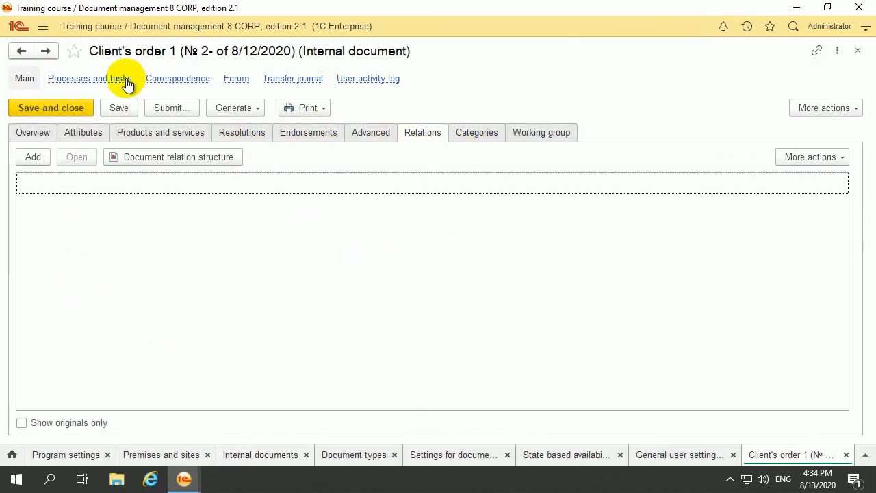
- Go back to the Document flow program settings and review the electronic document flow options
{"action": "left_click", "coordinate": [51, 29]}
{"action": "left_click", "coordinate": [645, 98]}
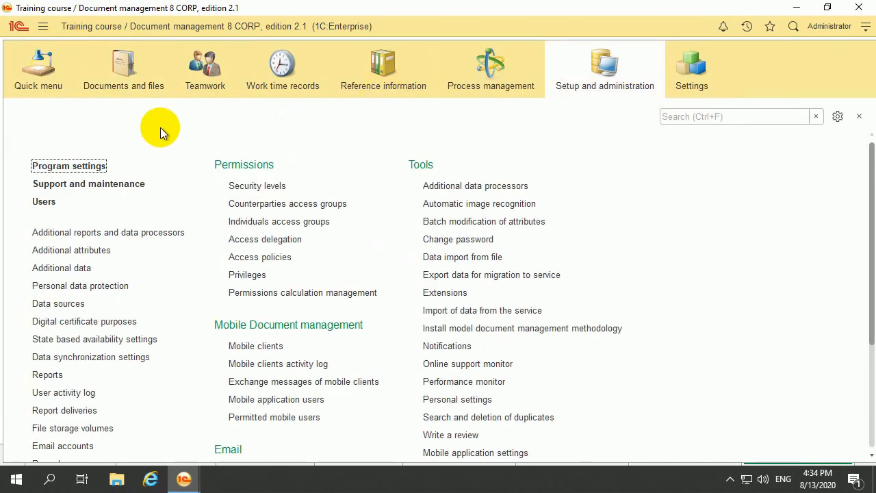
{"action": "left_click", "coordinate": [81, 165]}
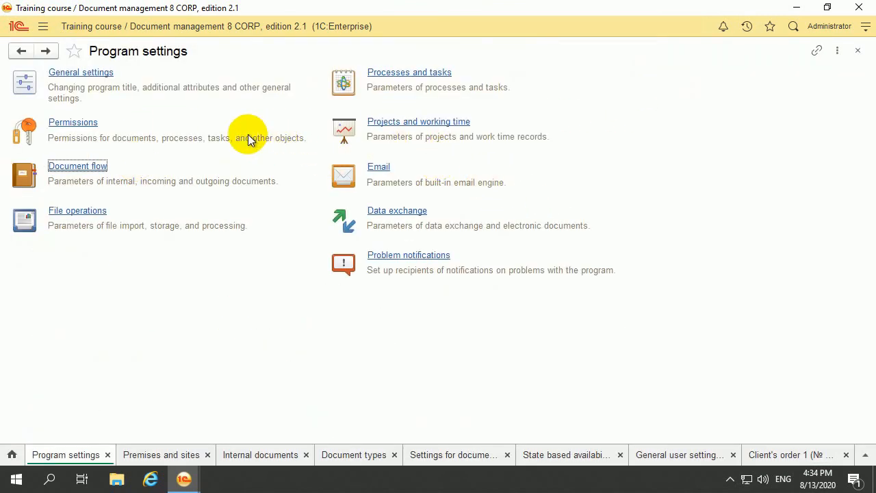
{"action": "left_click", "coordinate": [65, 167]}
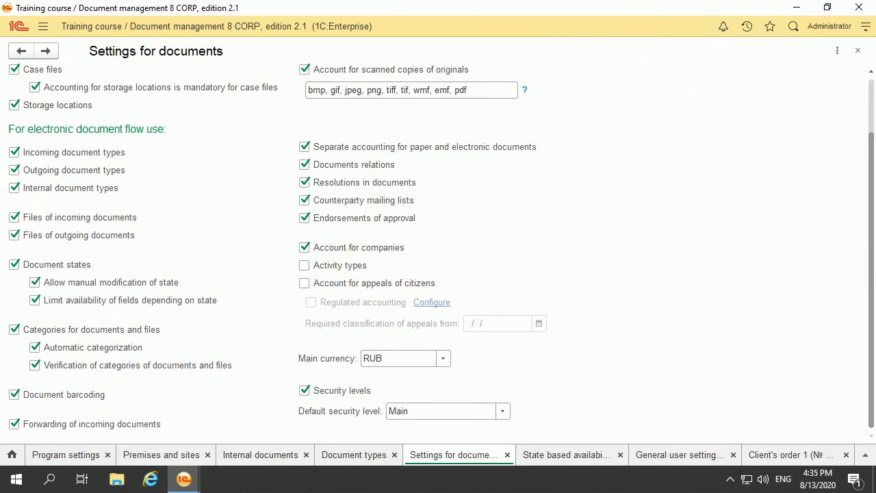
- Open Client's order 1 from the internal documents list and view its company and storage attributes
{"action": "left_click", "coordinate": [43, 26]}
{"action": "left_click", "coordinate": [139, 90]}
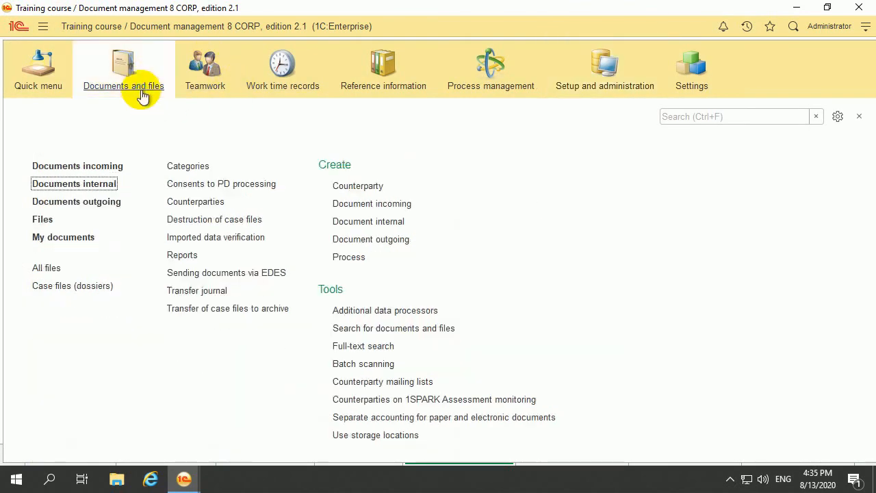
{"action": "left_click", "coordinate": [106, 183]}
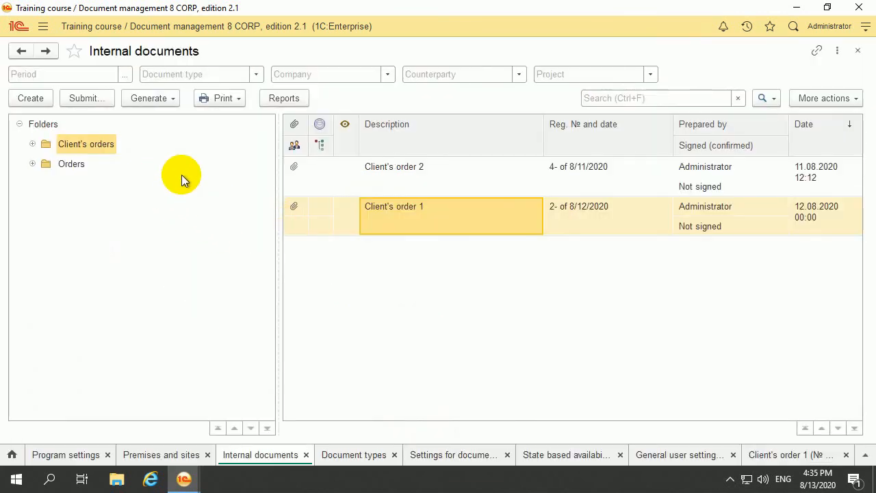
{"action": "double_click", "coordinate": [434, 226]}
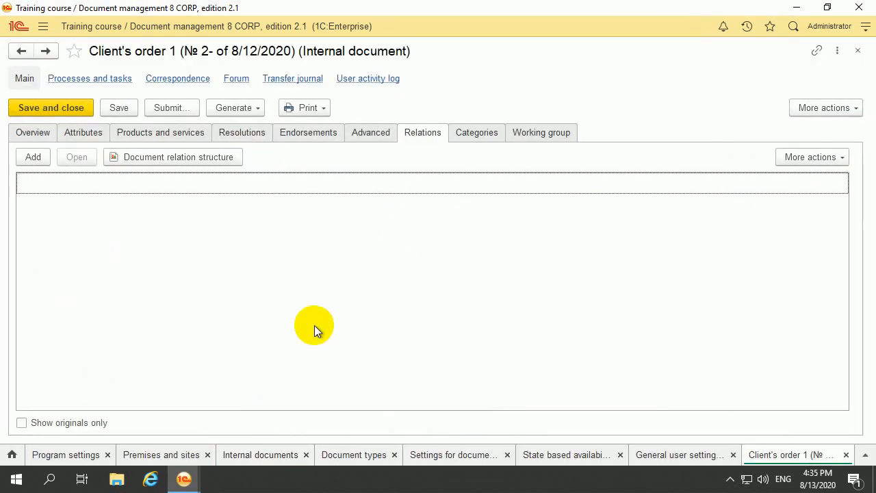
{"action": "left_click", "coordinate": [89, 135]}
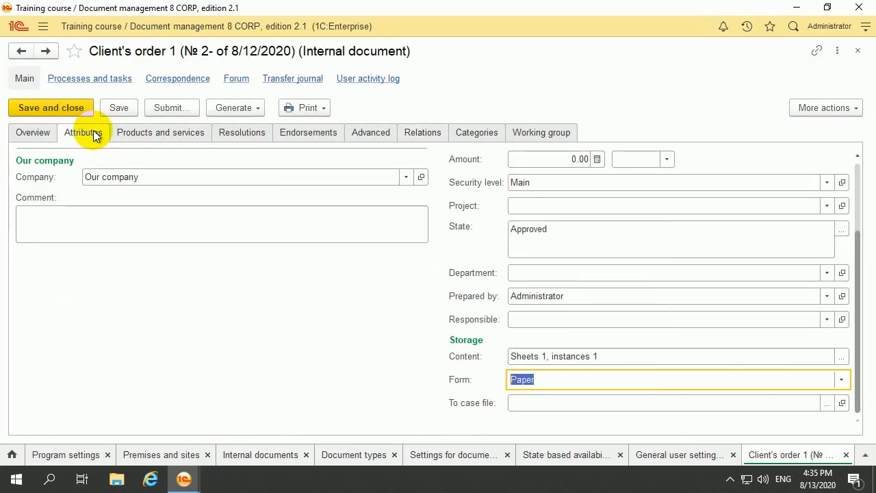
- Open a new company form from the Company attribute of Client's order 1 and close it without saving
{"action": "left_click", "coordinate": [405, 178]}
{"action": "left_click", "coordinate": [281, 226]}
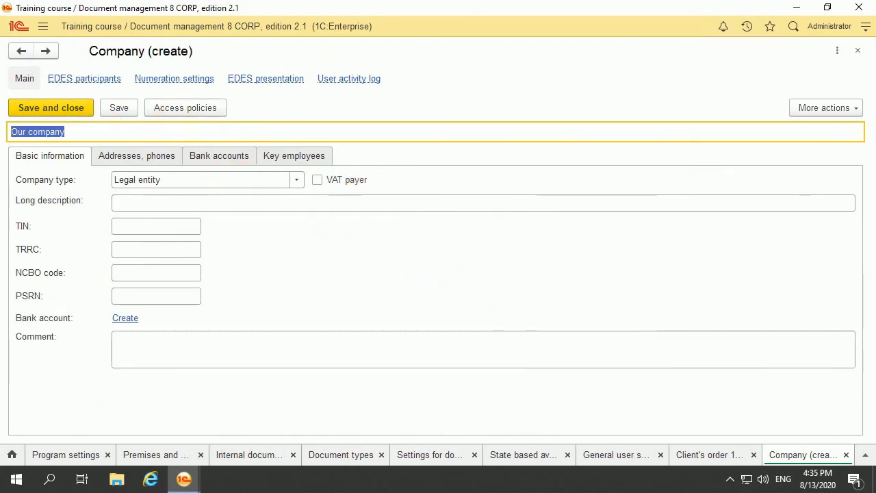
{"action": "left_click", "coordinate": [851, 56]}
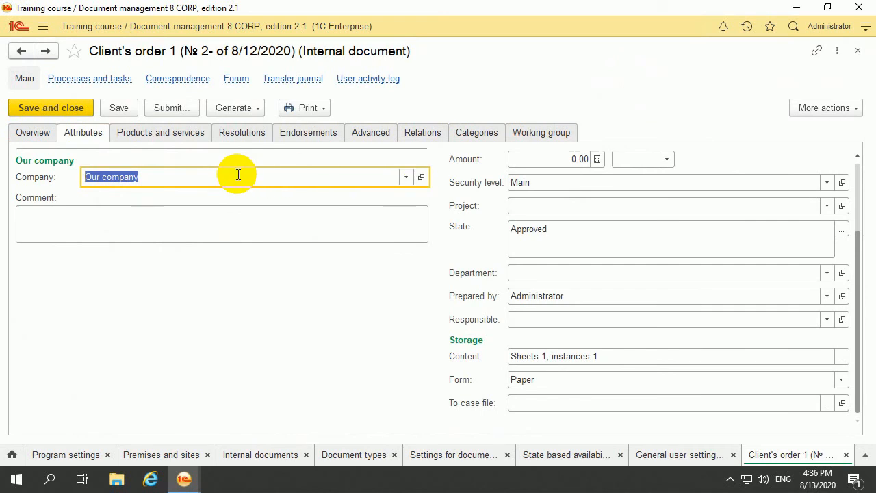
- Enable Account for appeals of citizens in the Document flow program settings
{"action": "left_click", "coordinate": [89, 454]}
{"action": "left_click", "coordinate": [75, 166]}
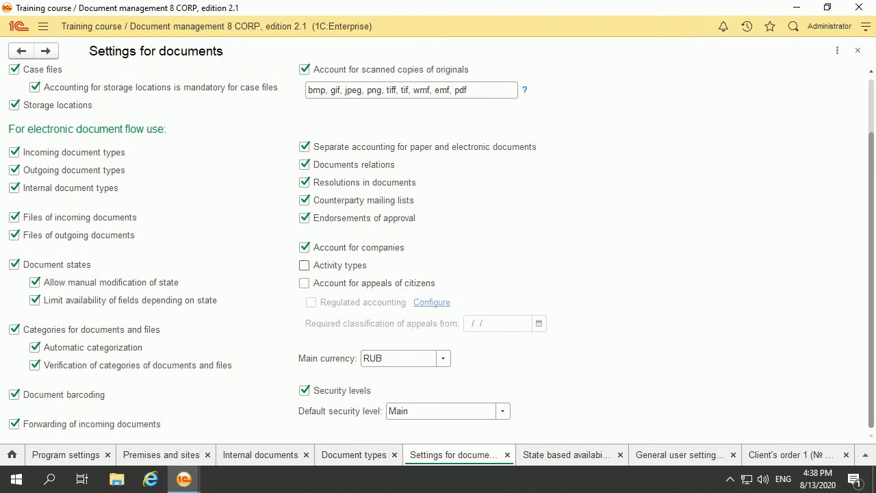
{"action": "left_click", "coordinate": [376, 284]}
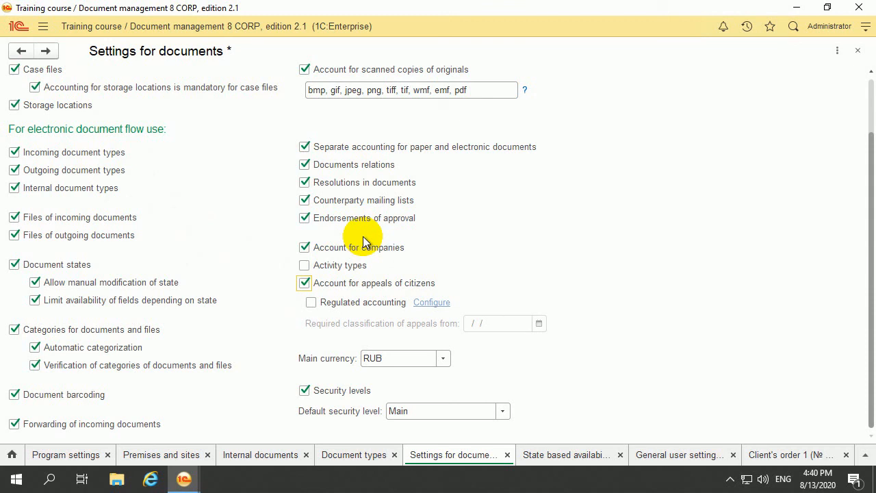
- Check the available choices for the main currency and default security level, leaving RUB and Main selected
{"action": "left_click", "coordinate": [442, 358]}
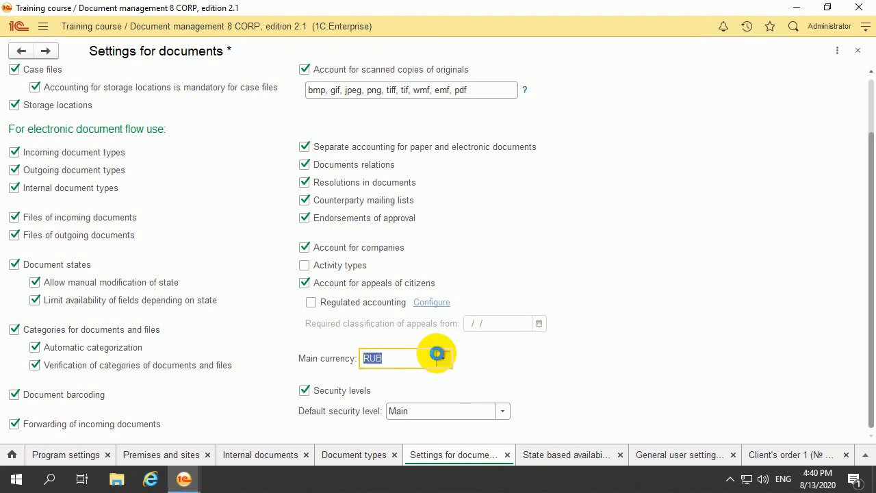
{"action": "left_click", "coordinate": [590, 346]}
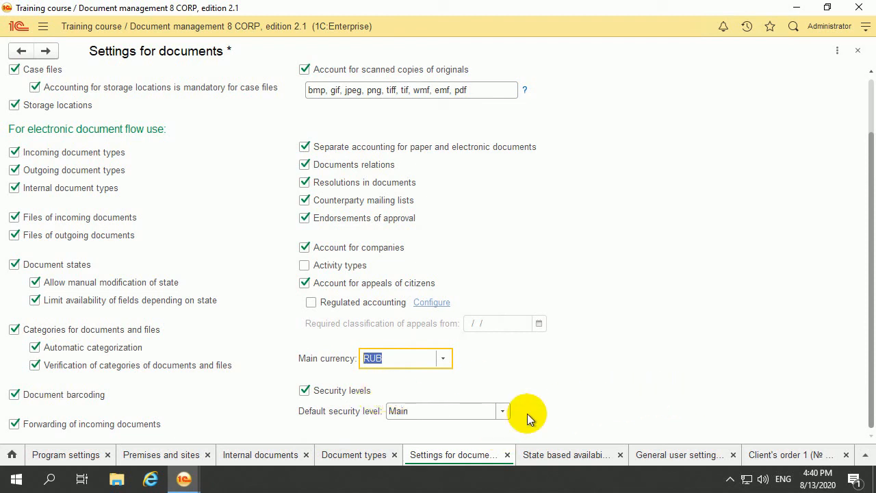
{"action": "left_click", "coordinate": [502, 411]}
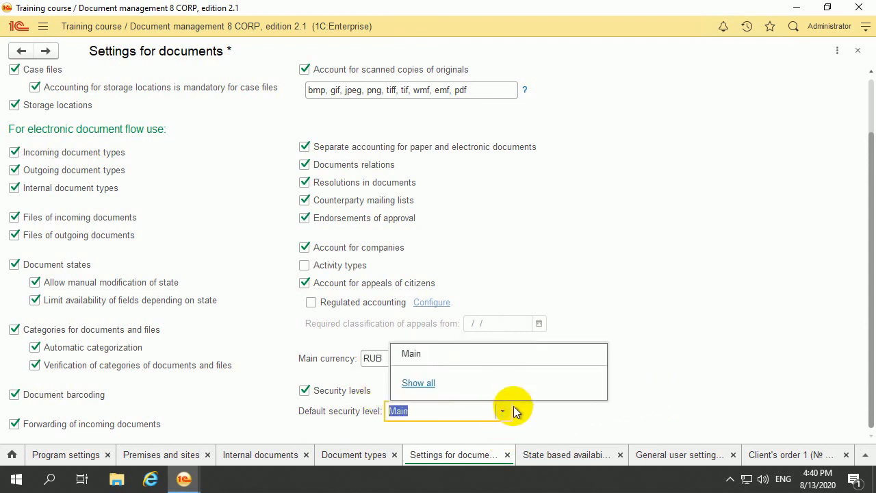
{"action": "left_click", "coordinate": [695, 402]}
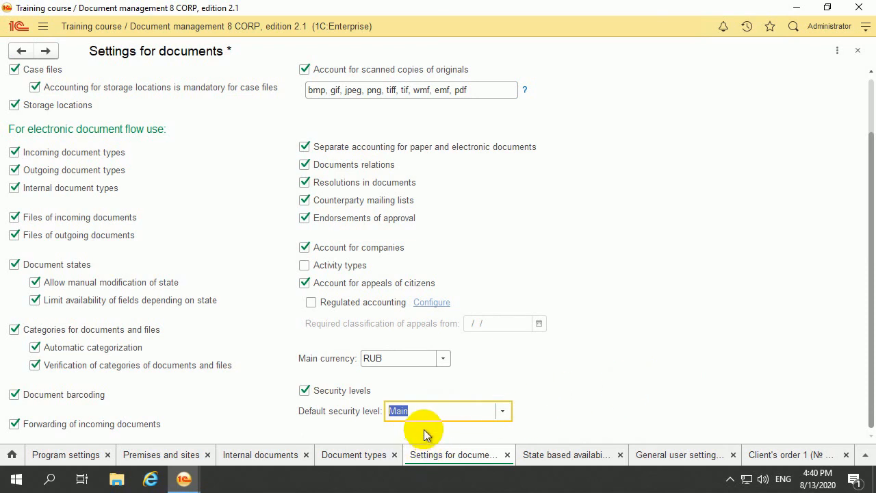